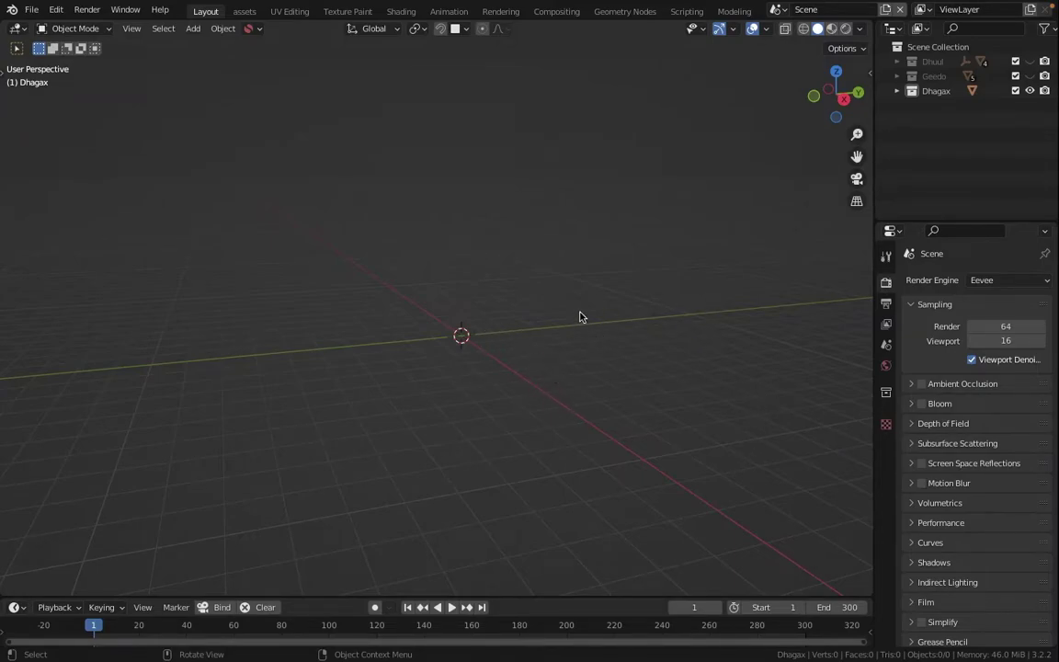
Step: Show the Dhuul collection and place the 3D cursor on the left bank near the edge of the river channel
left_click(1030, 61)
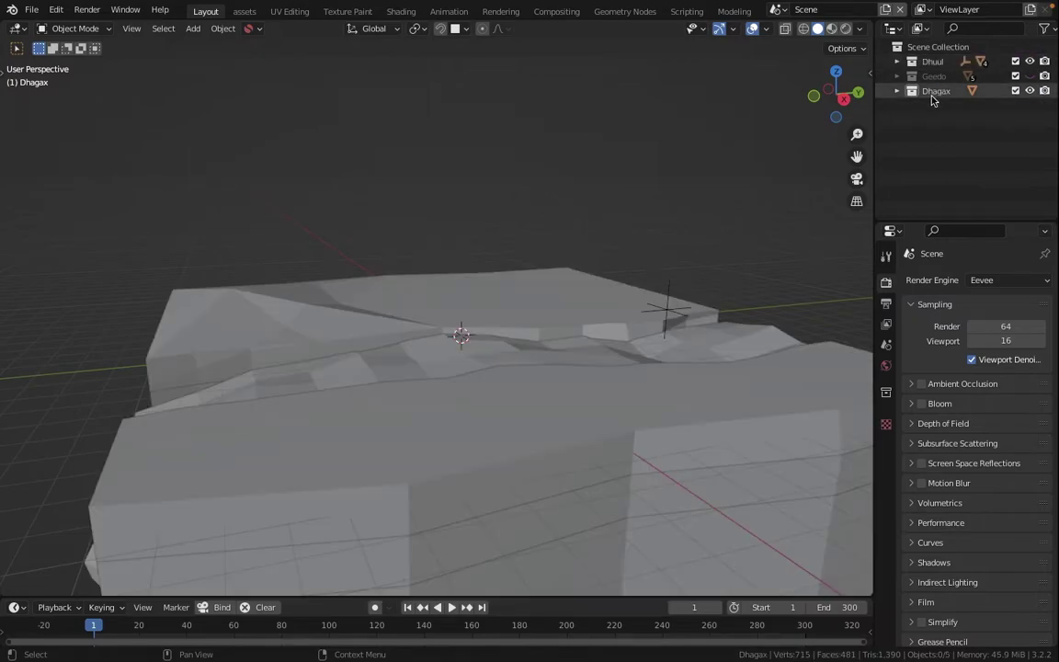
middle_click_drag(683, 330, 485, 340)
key("t")
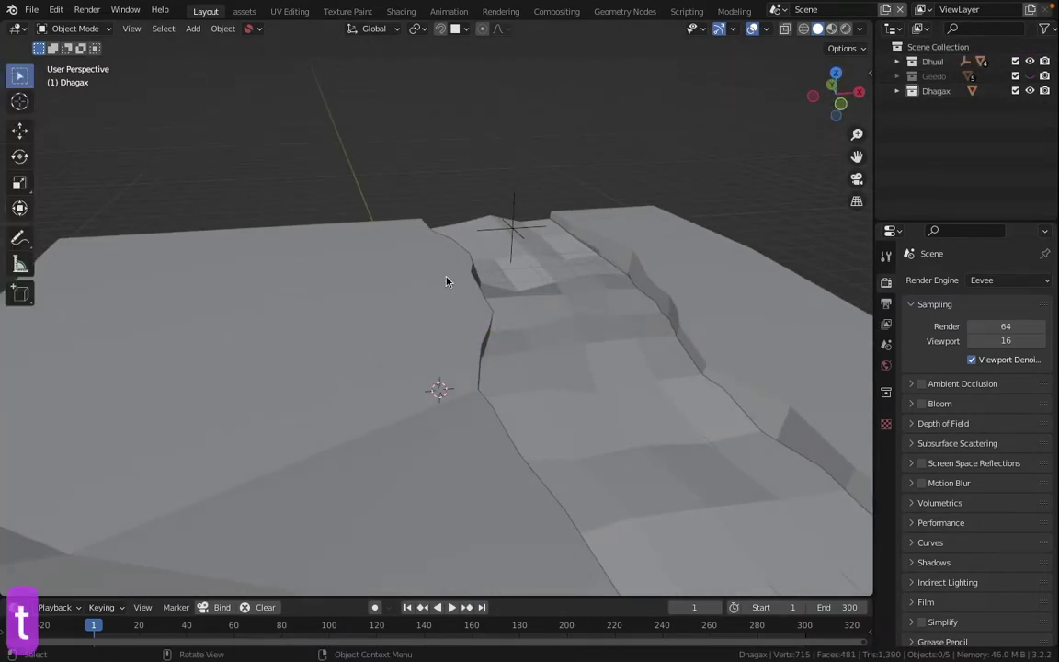
left_click(19, 102)
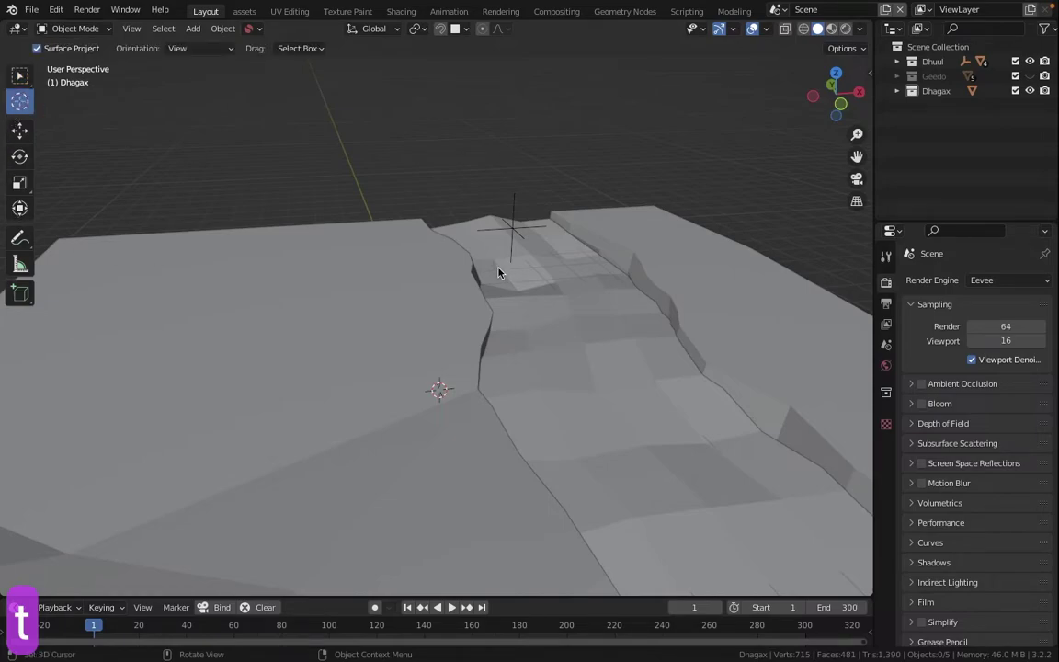
left_click(443, 277)
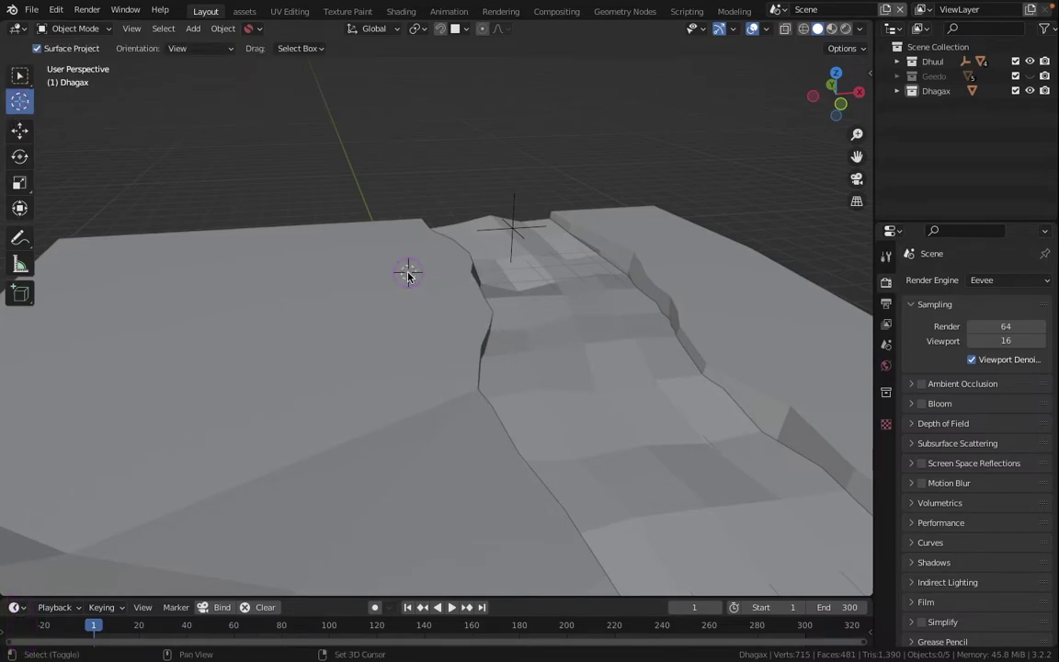
left_click(418, 264)
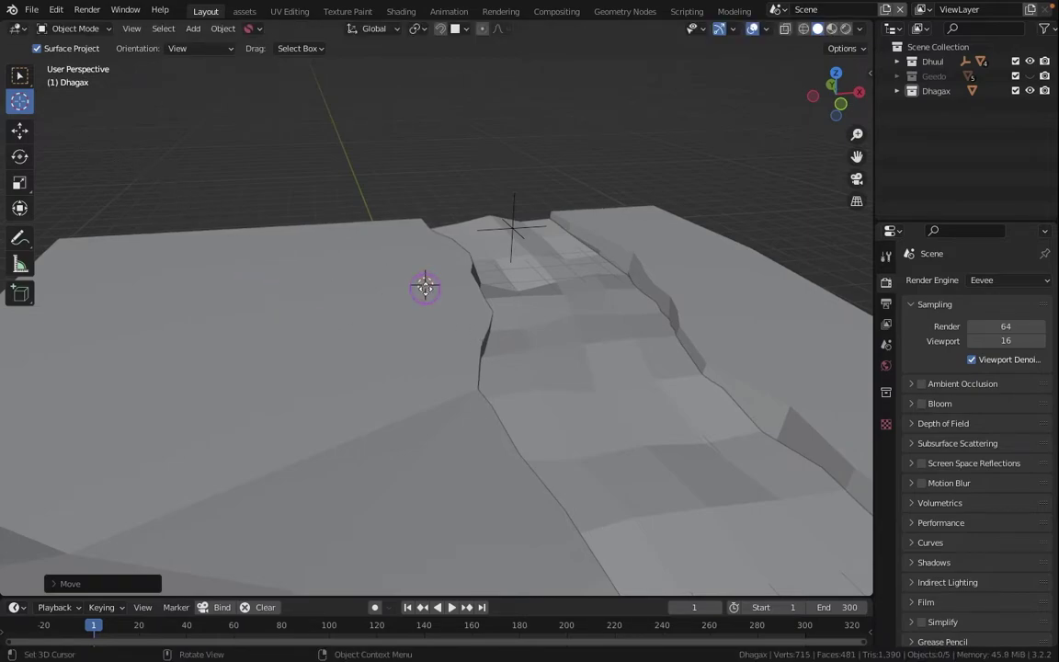
left_click(19, 78)
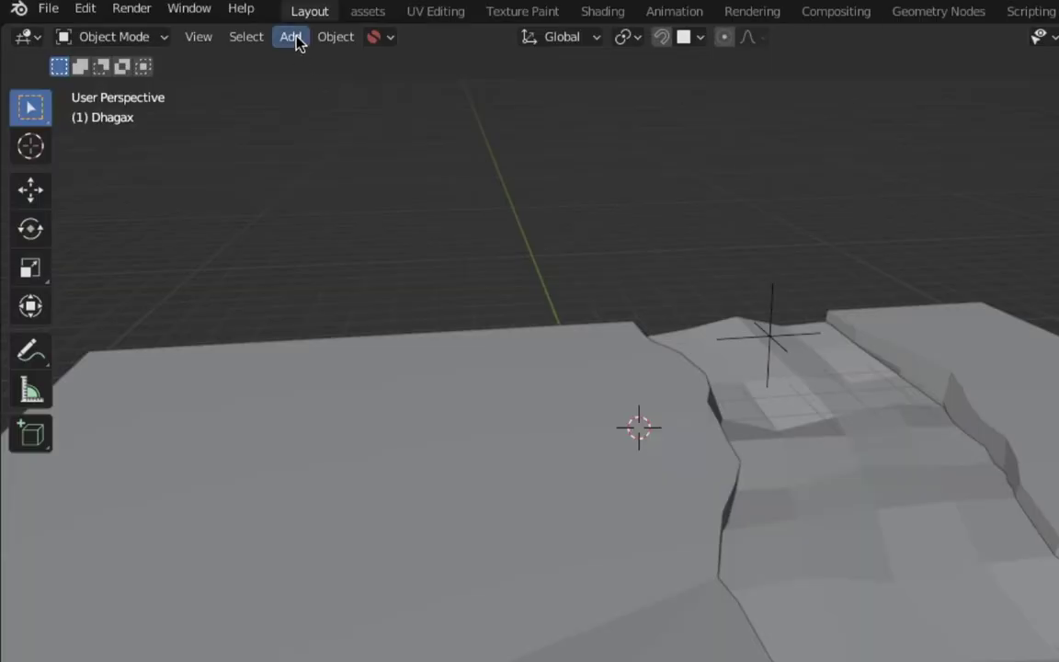
Step: Add a Bezier curve at the 3D cursor
left_click(194, 31)
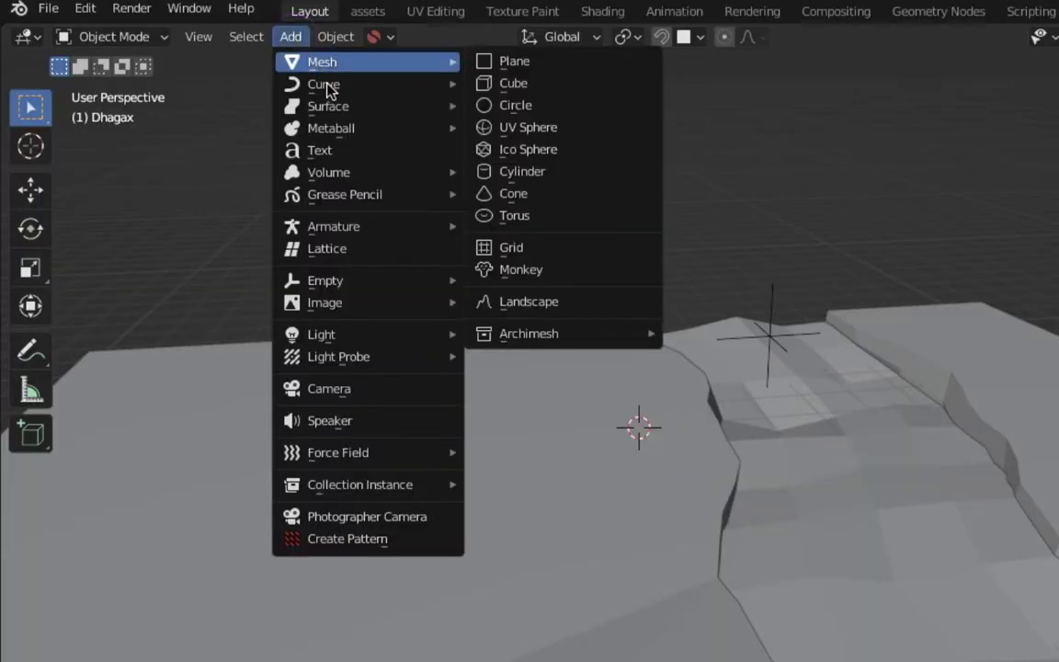
mouse_move(213, 61)
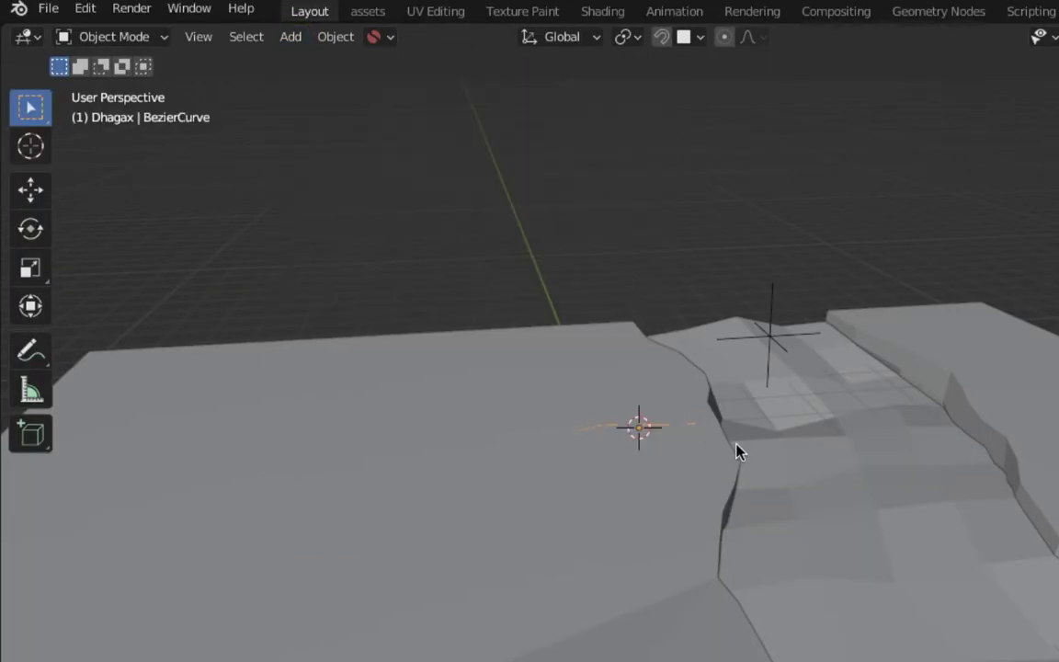
scroll(771, 421, "up", 3)
middle_click_drag(771, 421, 599, 423, "shift")
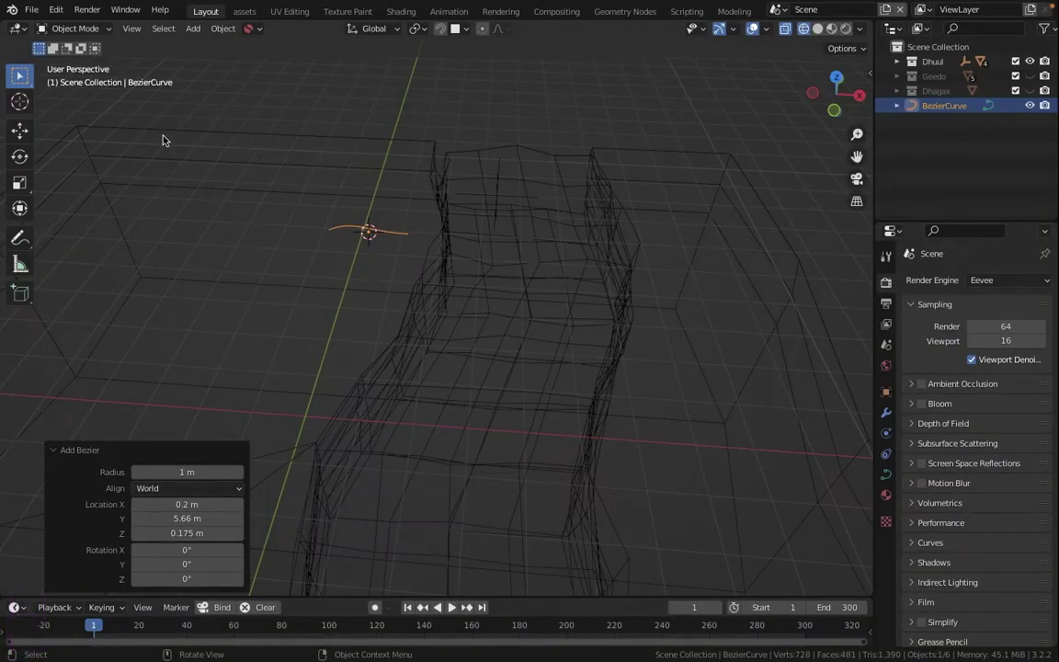
Step: Enter Edit Mode on the curve and rotate its left control point -45° about Z to straighten that end
left_click(65, 41)
key("Tab")
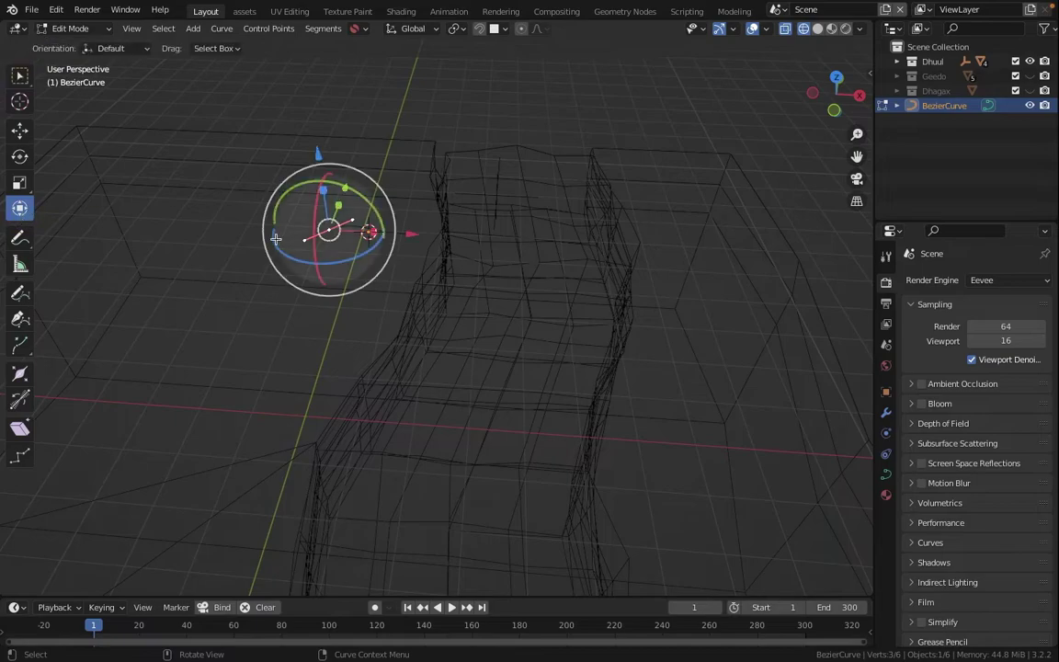
left_click(20, 156)
left_click_drag(365, 249, 338, 269)
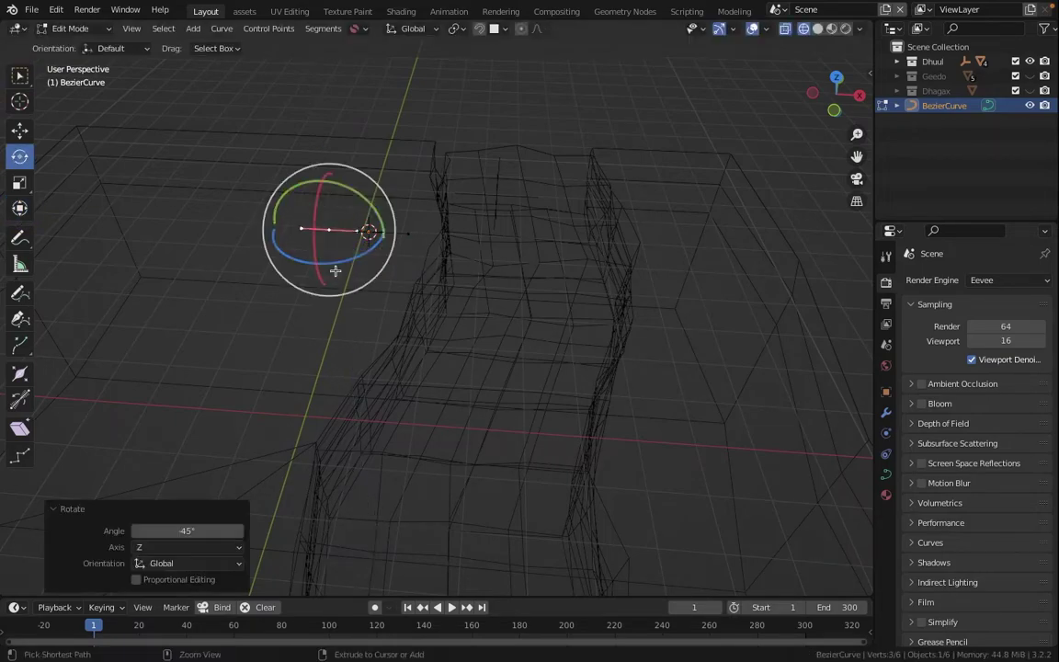
key("w")
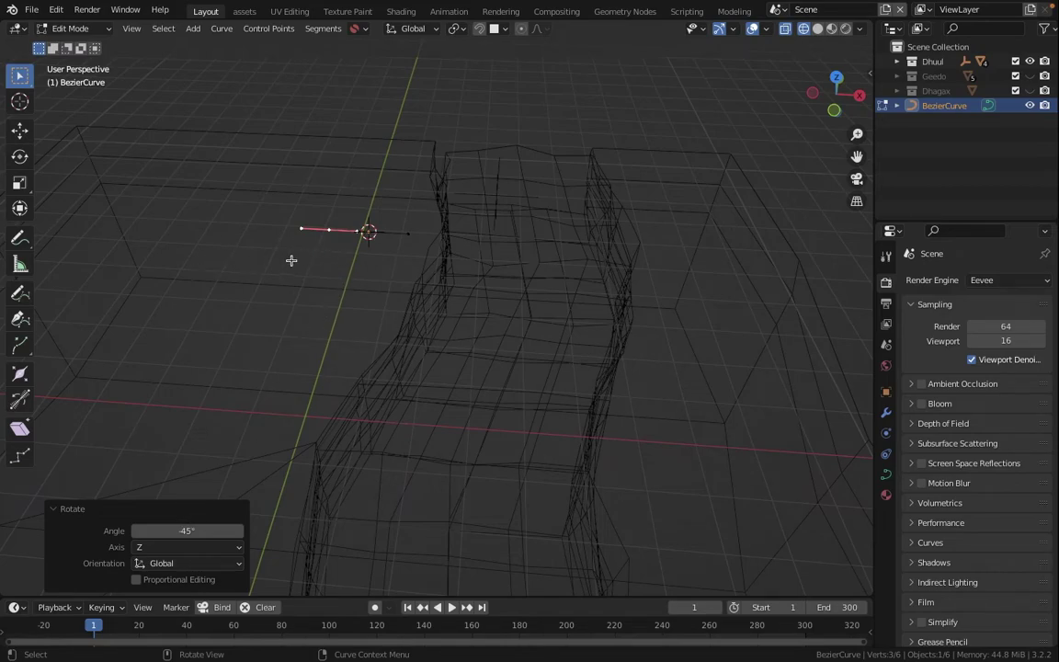
Step: Move the curve's right control point along X across the channel to the opposite bank
middle_click_drag(355, 235, 465, 260, "shift")
scroll(495, 264, "up", 2)
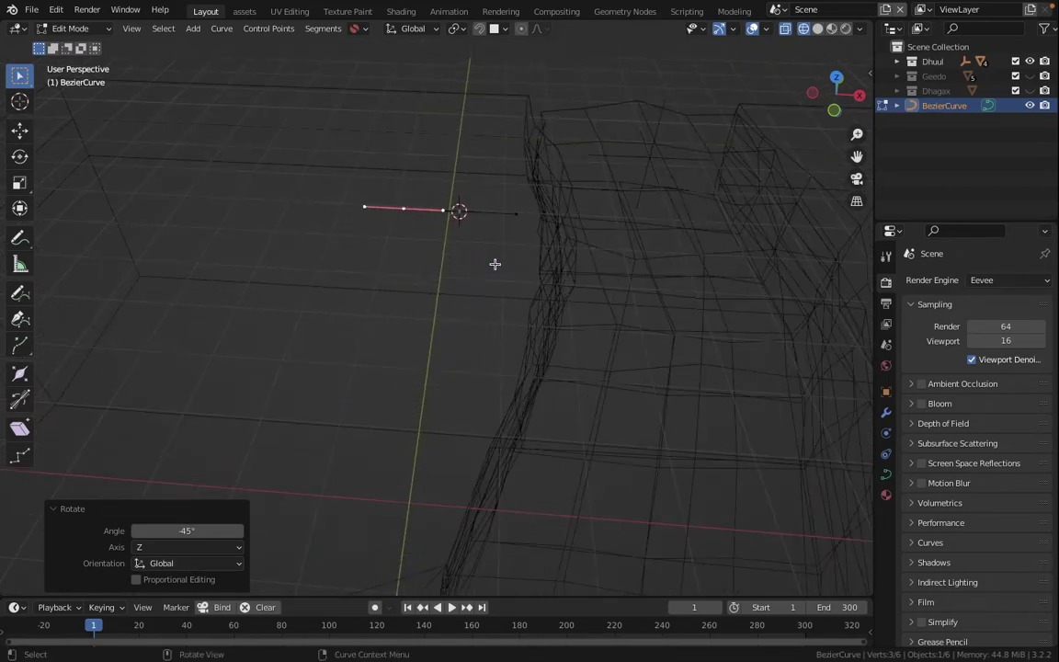
left_click(516, 215)
middle_click_drag(603, 218, 433, 208, "shift")
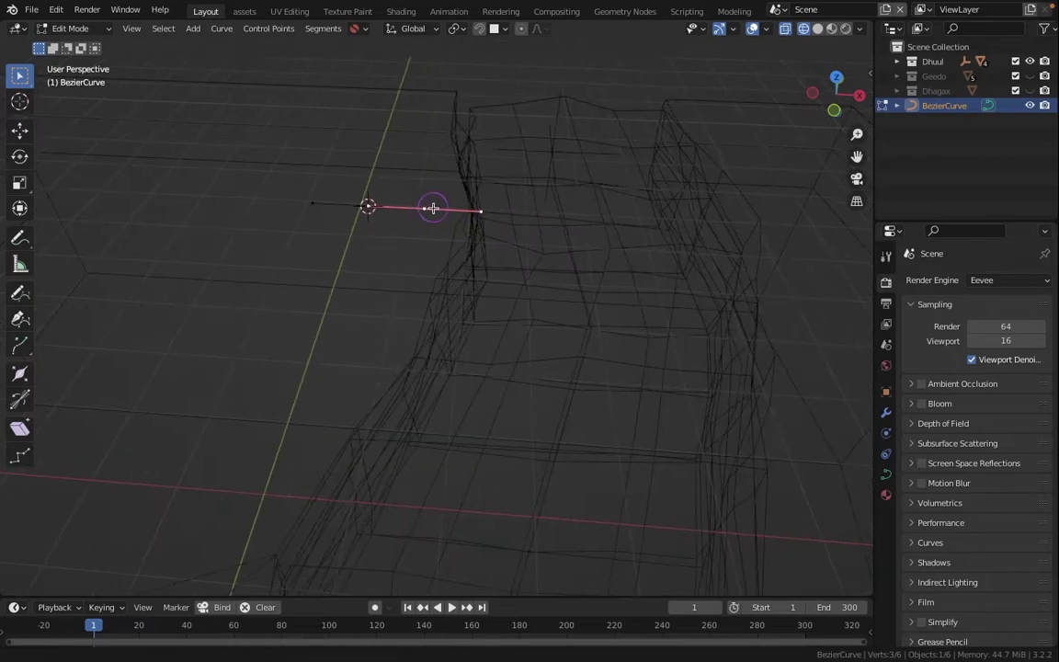
middle_click_drag(537, 210, 385, 210, "shift")
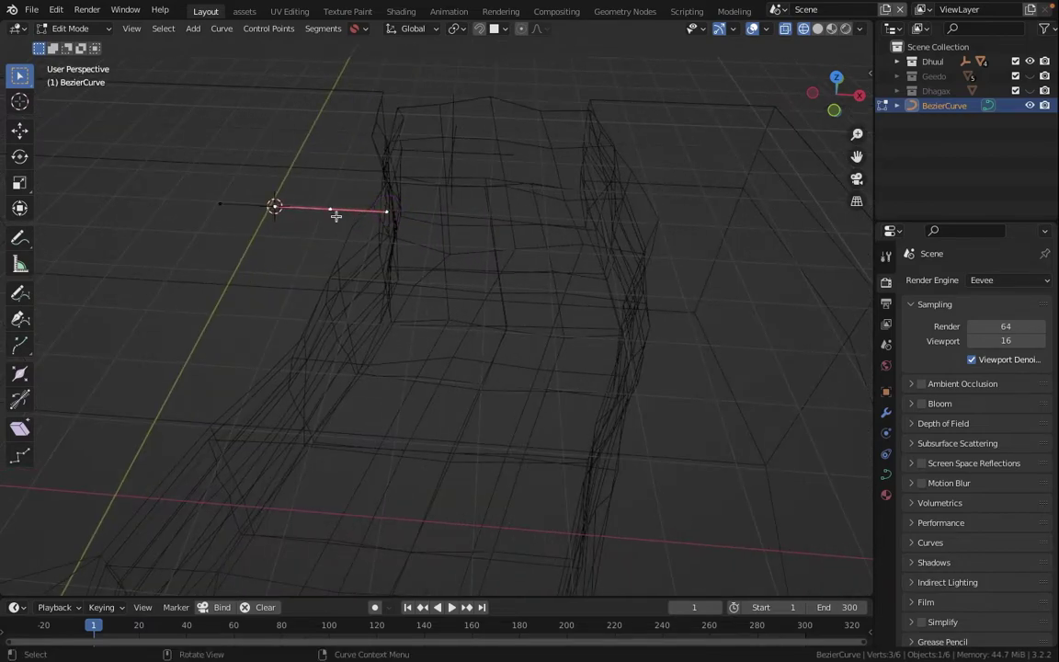
left_click(18, 132)
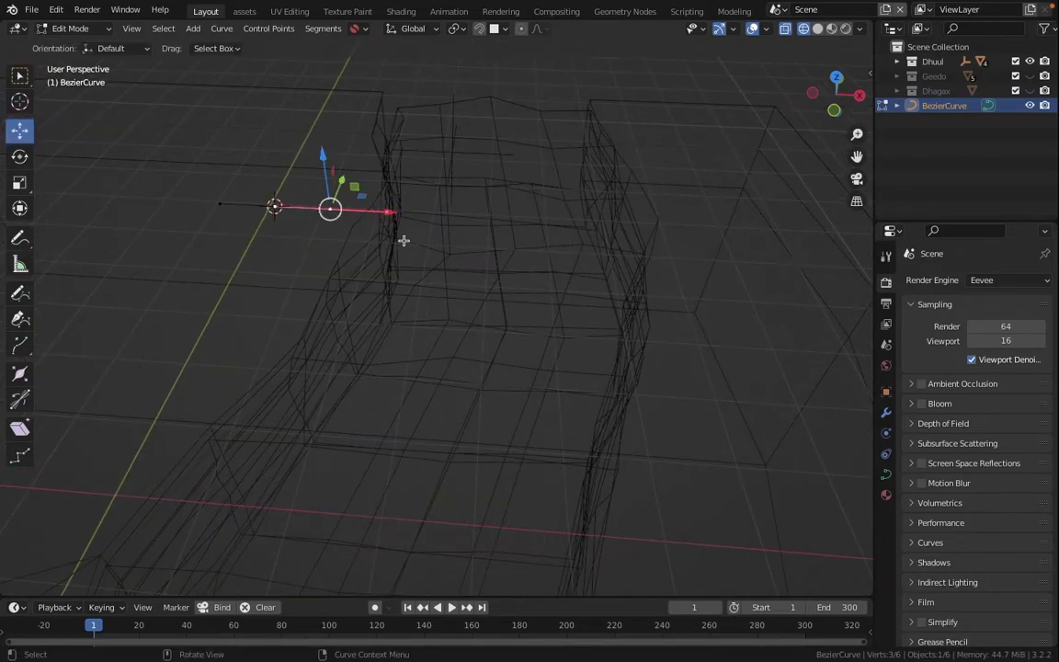
left_click_drag(387, 215, 751, 215)
middle_click_drag(669, 267, 600, 336)
key("Tab")
Step: Hide the river water object biyo from the viewport
left_click(553, 318)
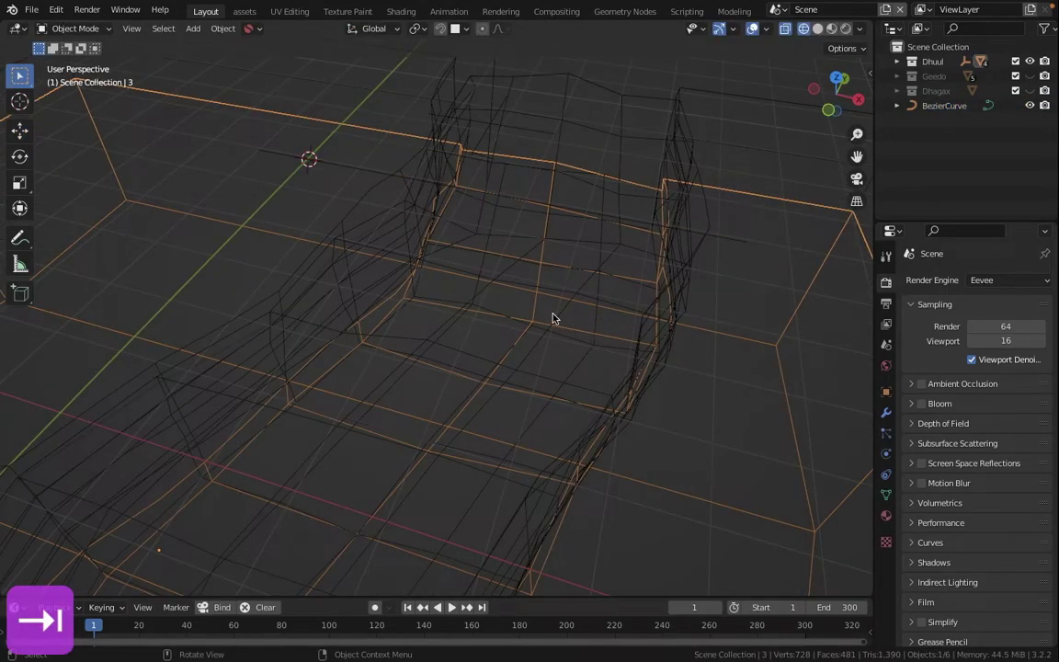
left_click(585, 145)
key("x")
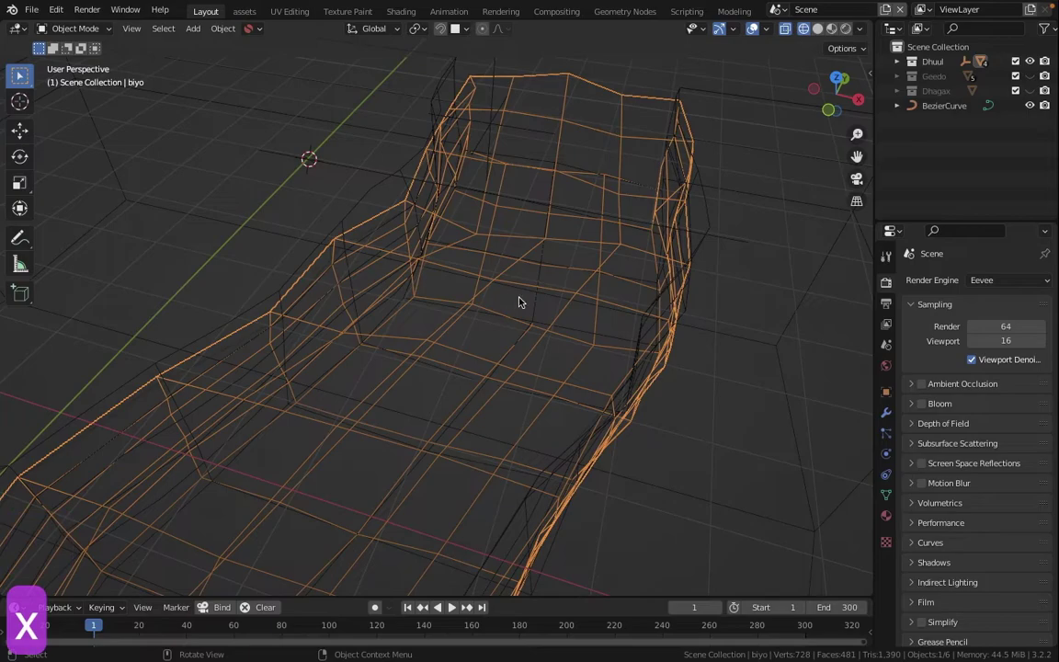
key("h")
Step: Subdivide the whole Bezier curve once in Edit Mode, working from the front view
key("KP_1")
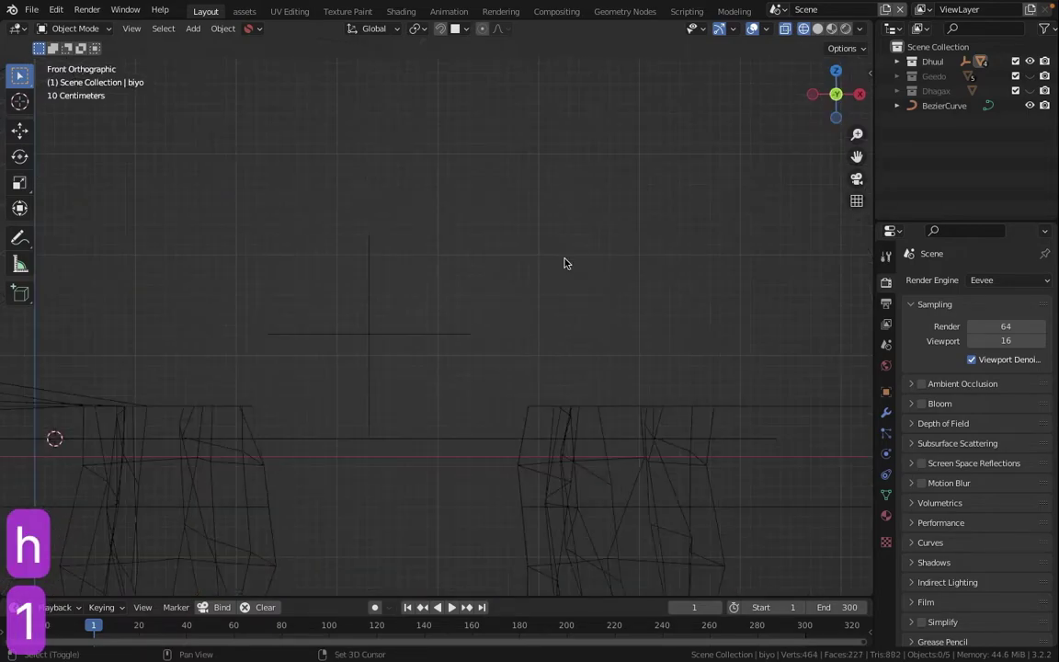
middle_click_drag(564, 258, 558, 256, "shift")
left_click(473, 438)
middle_click_drag(431, 450, 584, 278, "shift")
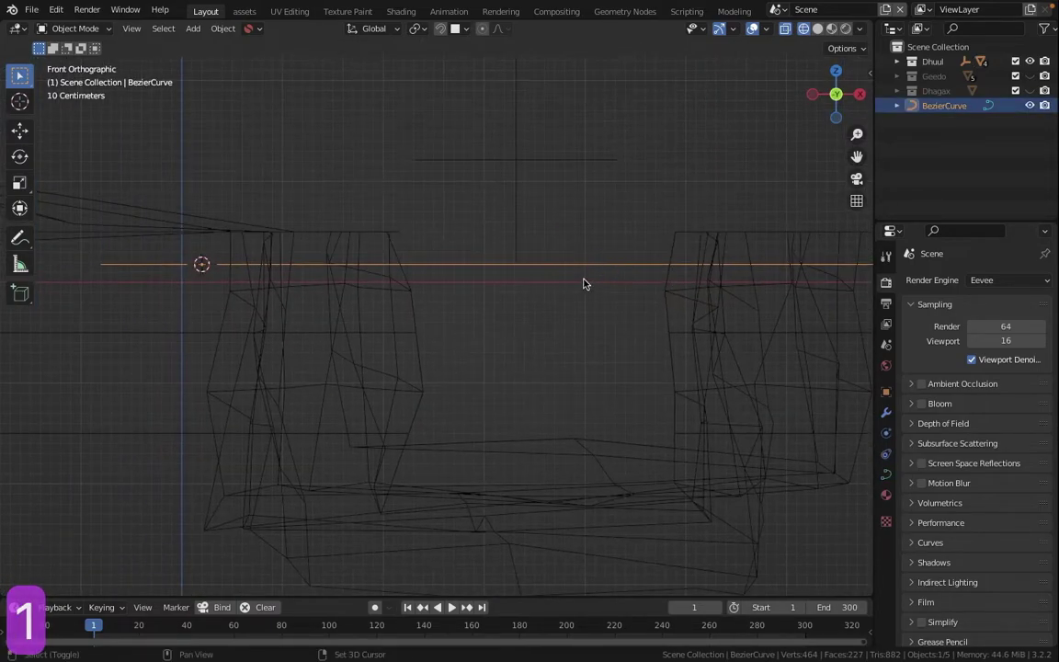
scroll(541, 286, "down", 2)
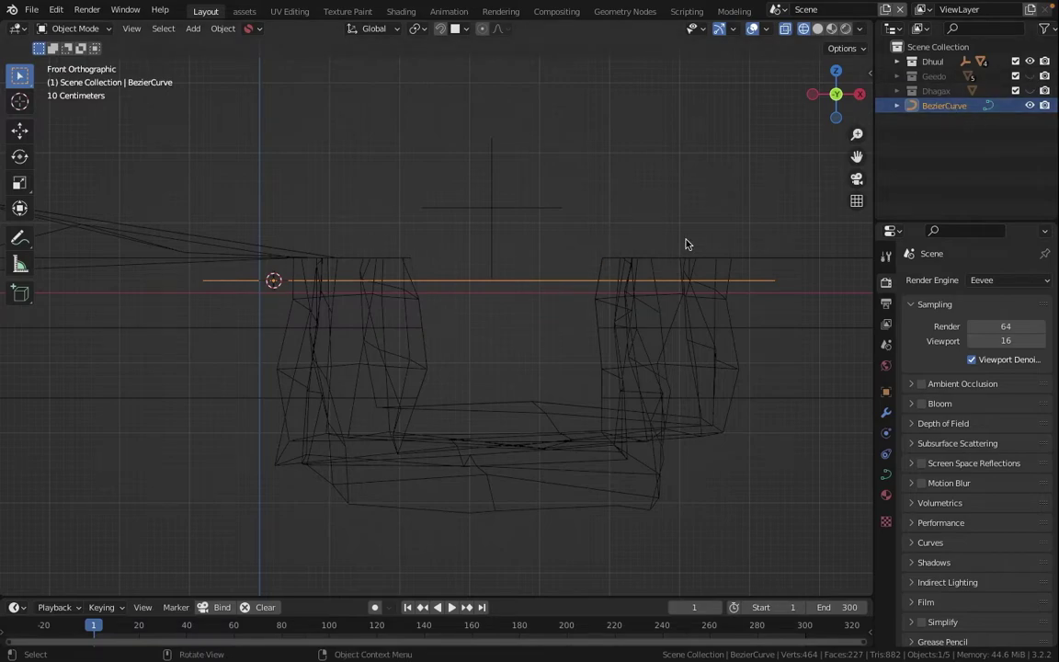
key("Tab")
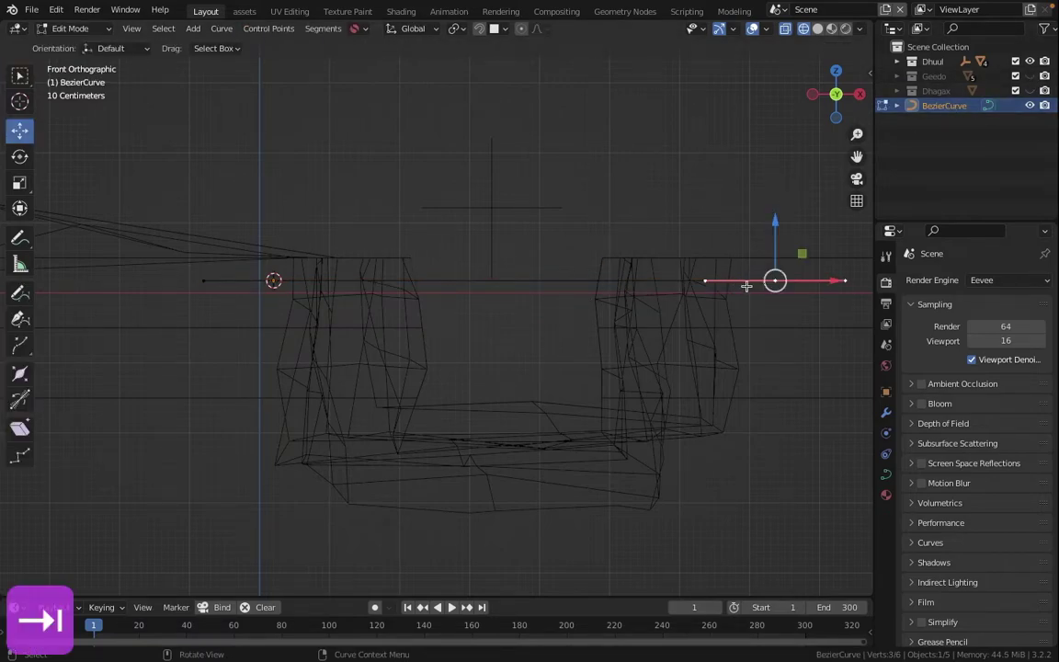
key("a")
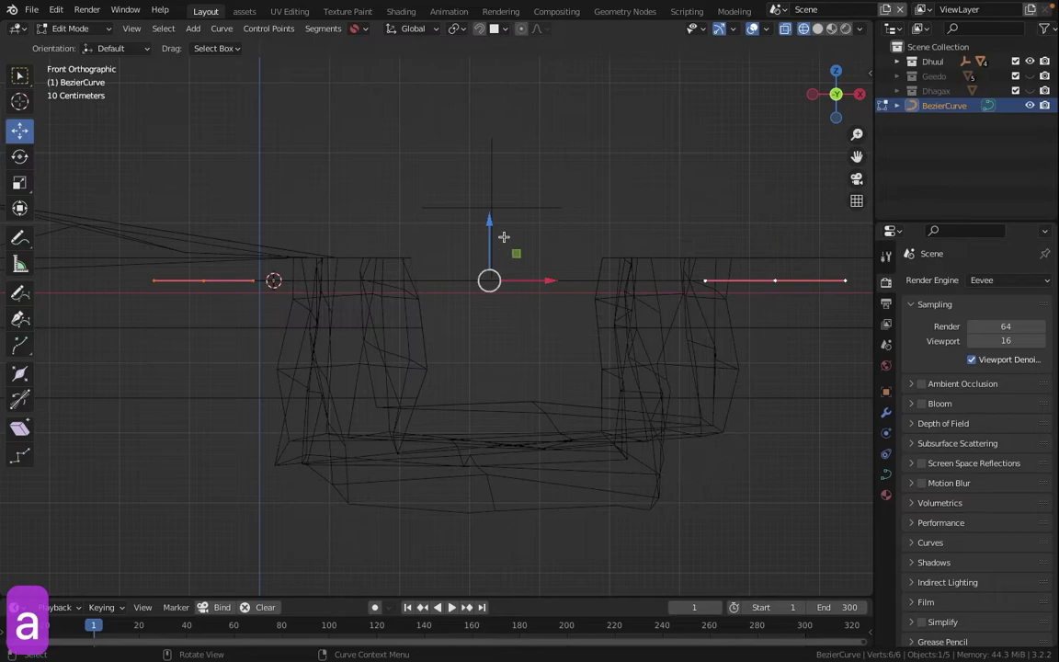
right_click(434, 150)
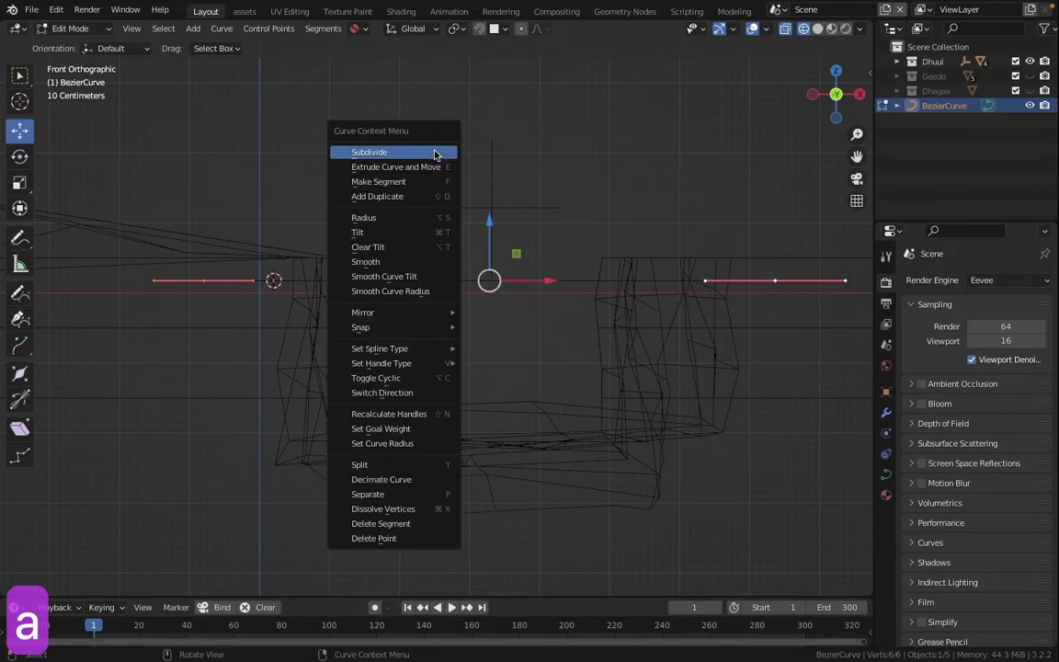
left_click(435, 153)
Step: Raise the curve's middle control point about 1.23 m along Z and widen its handles along X
left_click(483, 281)
key("g")
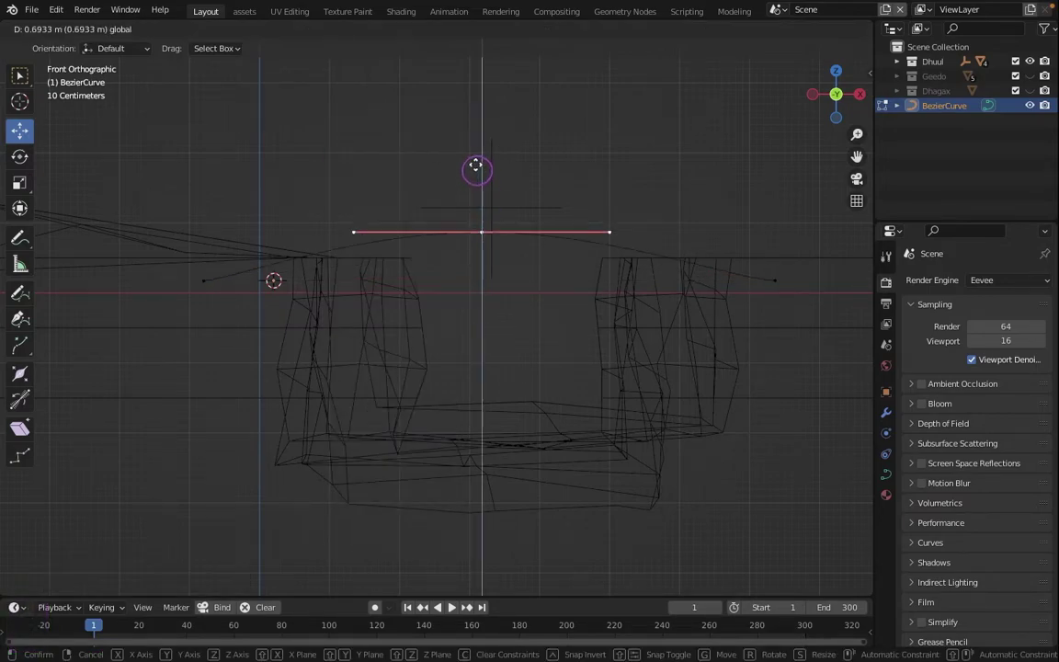
left_click(475, 135)
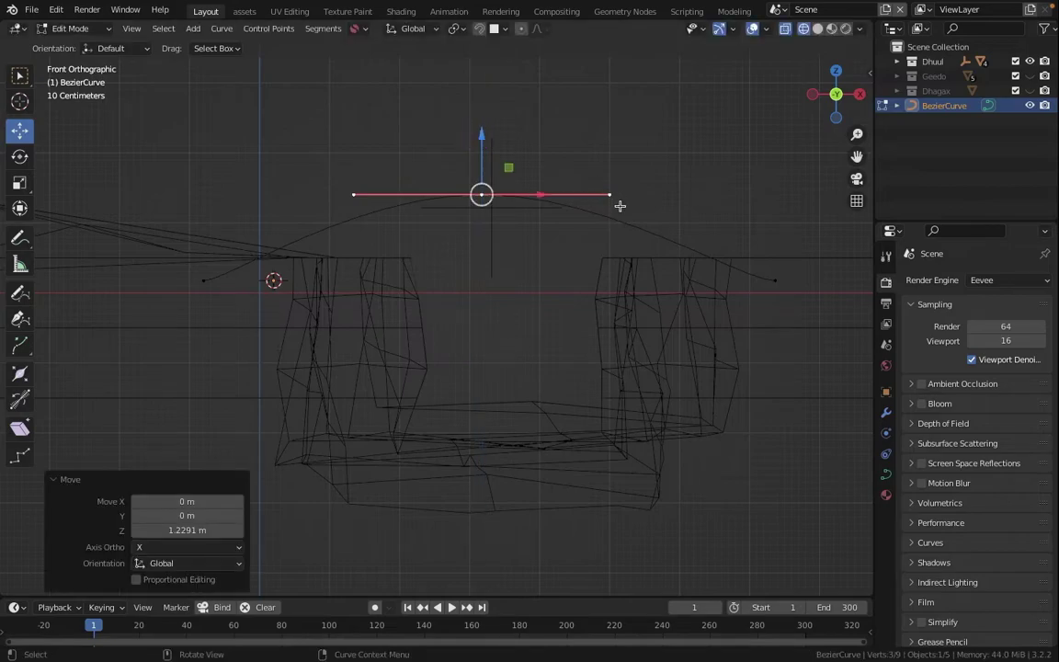
key("s")
key("x")
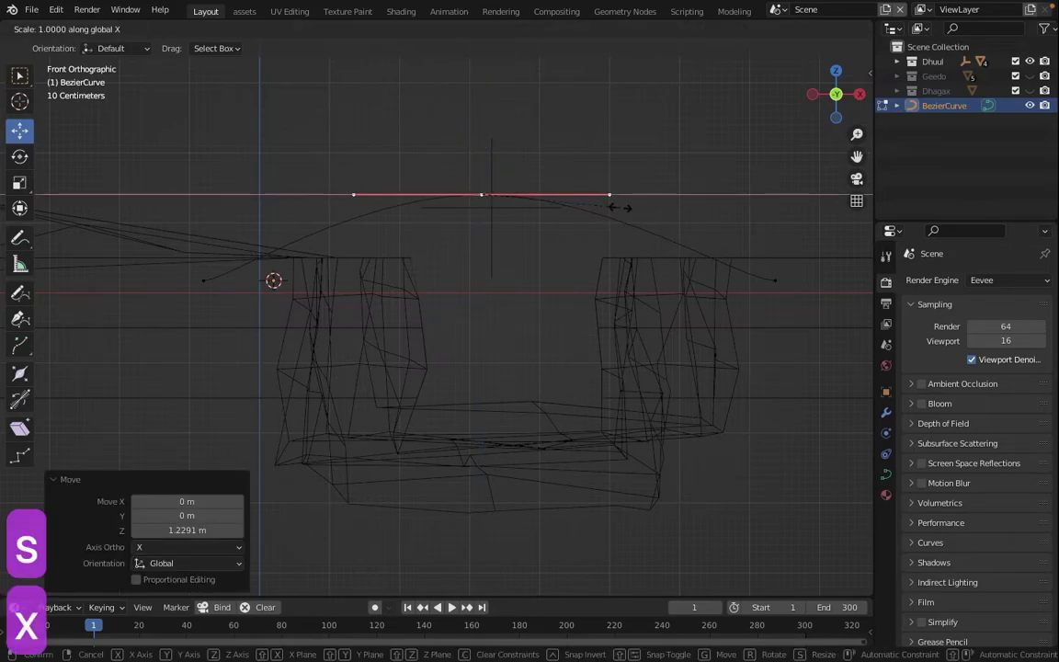
left_click(703, 208)
Step: Lower the middle control point about 0.15 m, then nudge it slightly to centre the arch over the channel
left_click_drag(483, 138, 486, 150)
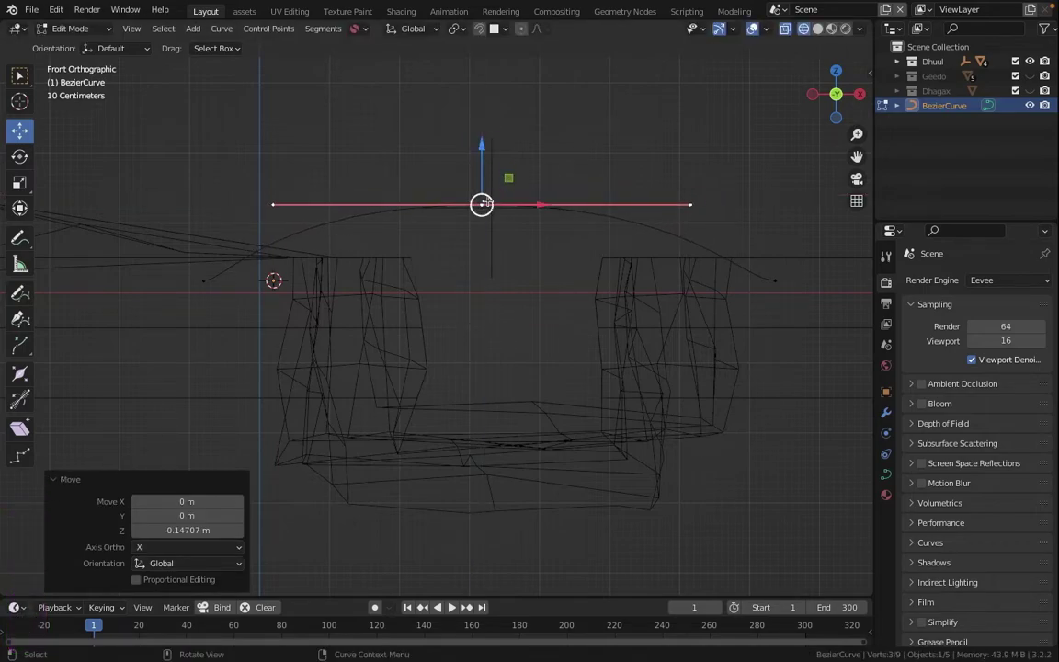
key("g")
left_click(499, 215)
middle_click_drag(499, 216, 510, 217)
Step: Raise both end control points of the curve slightly to bank level and return to Object Mode in solid shading
key("KP_1")
left_click(772, 283)
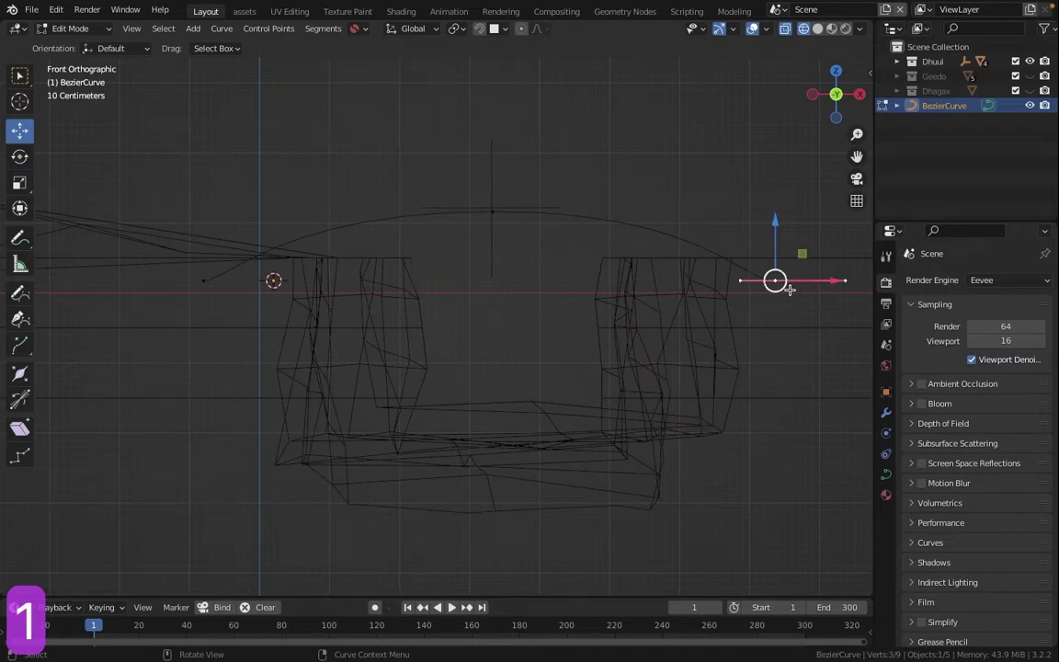
left_click(208, 283, "shift")
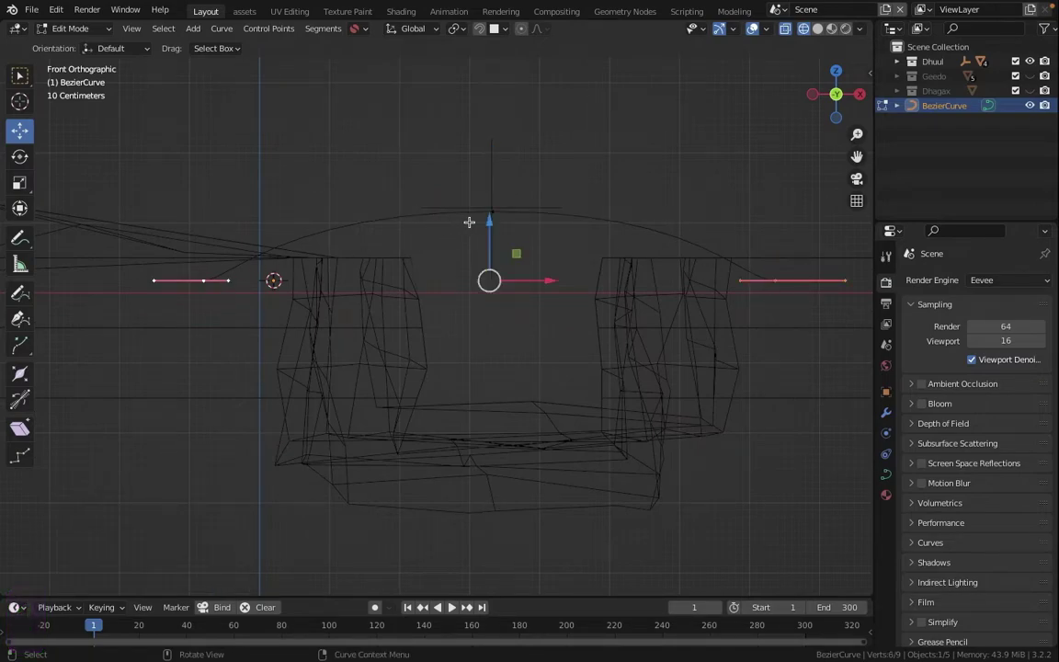
left_click_drag(484, 221, 486, 204)
key("z")
middle_click_drag(643, 204, 582, 284)
key("Tab")
scroll(570, 290, "up", 2)
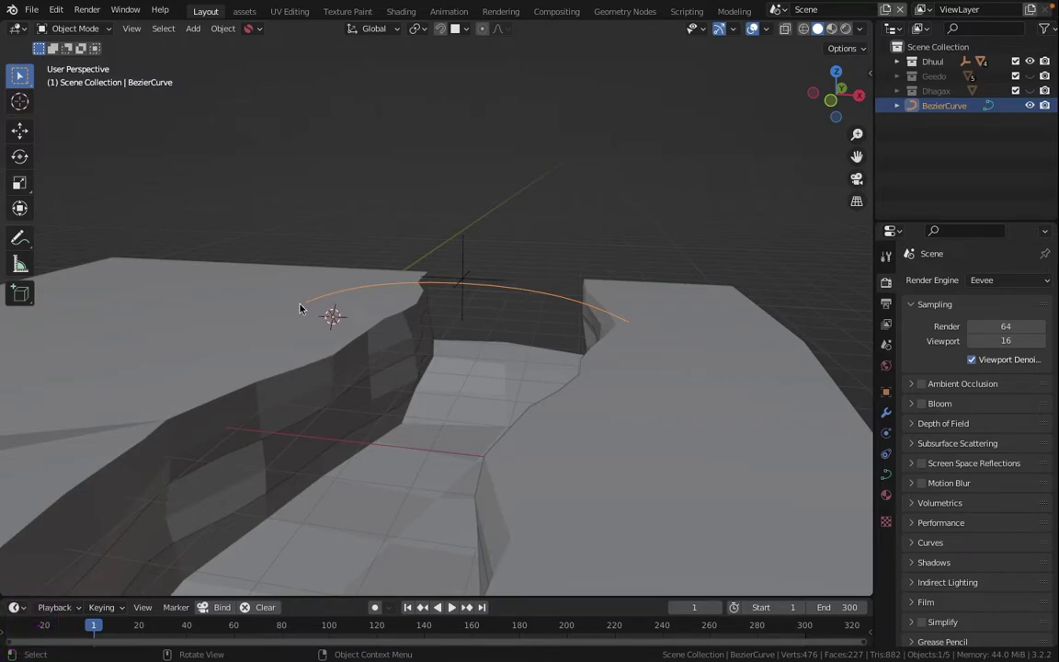
Step: Add a 2 m mesh plane at the 3D cursor near the start of the arch curve
key("shift+a")
mouse_move(246, 213)
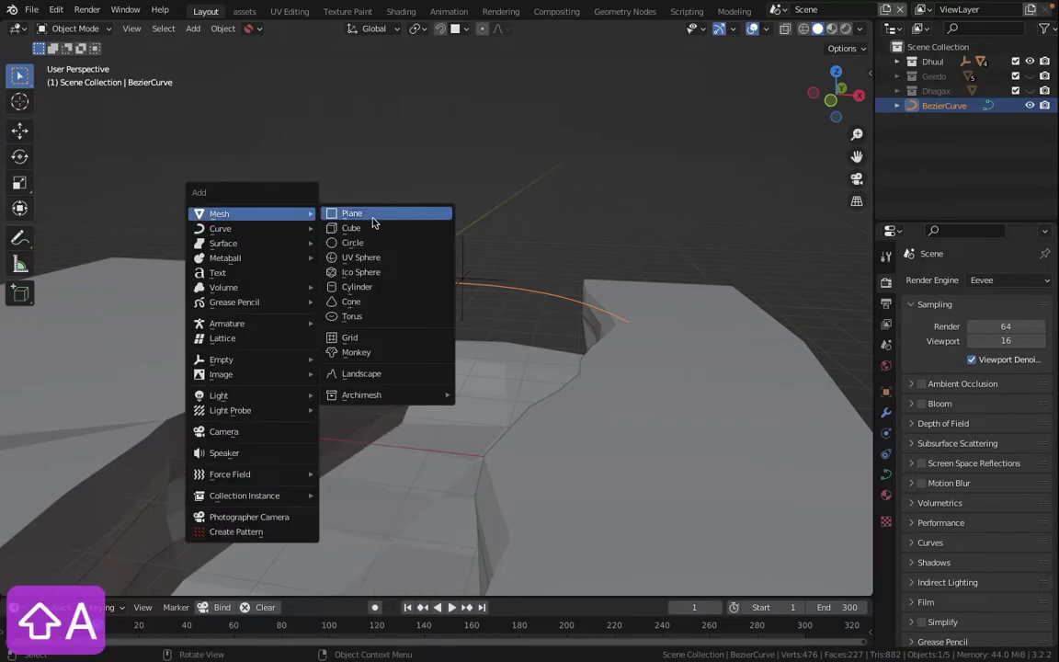
left_click(374, 223)
middle_click_drag(349, 326, 331, 333)
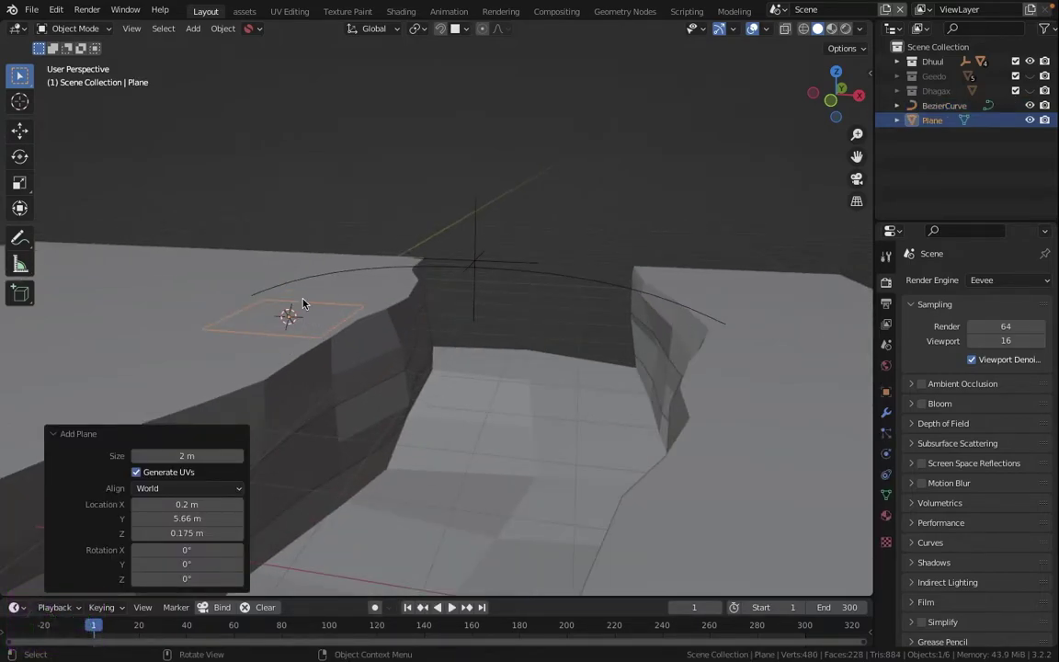
Step: Scale the plane by 0.25 along X to make a narrow plank, ending in solid shading
key("z")
key("z")
left_click(177, 334)
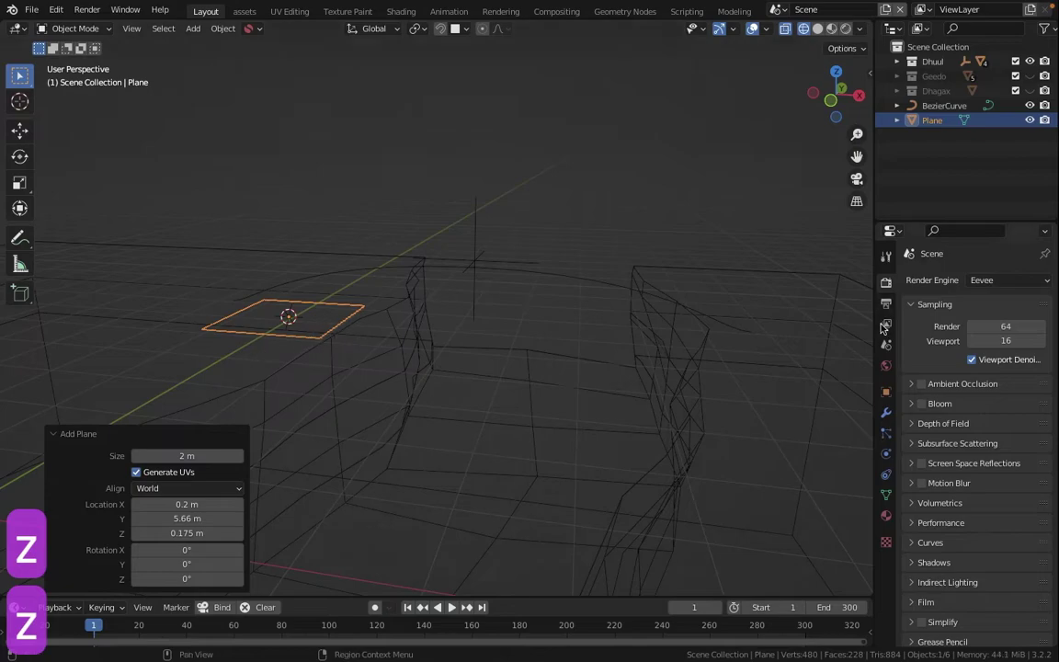
key("s")
key("x")
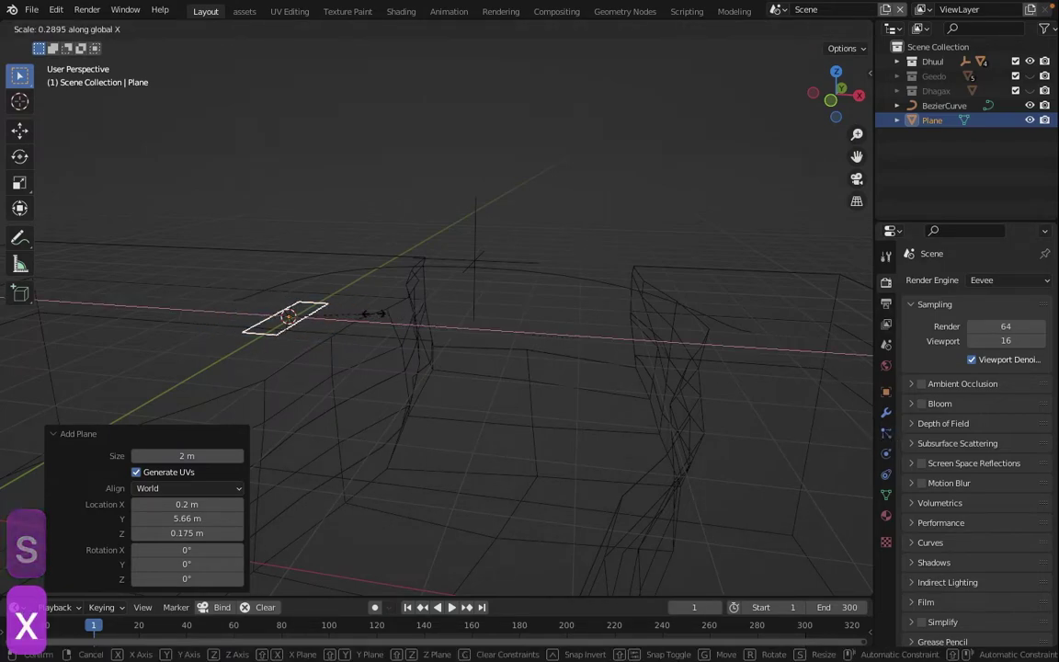
type("0.25")
key("Return")
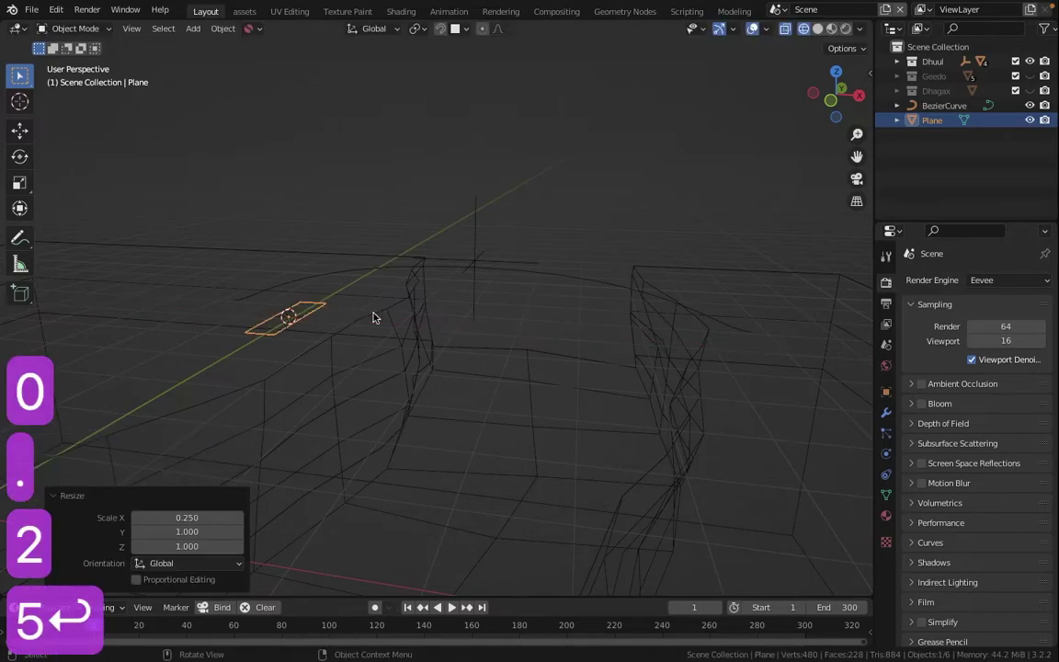
key("z")
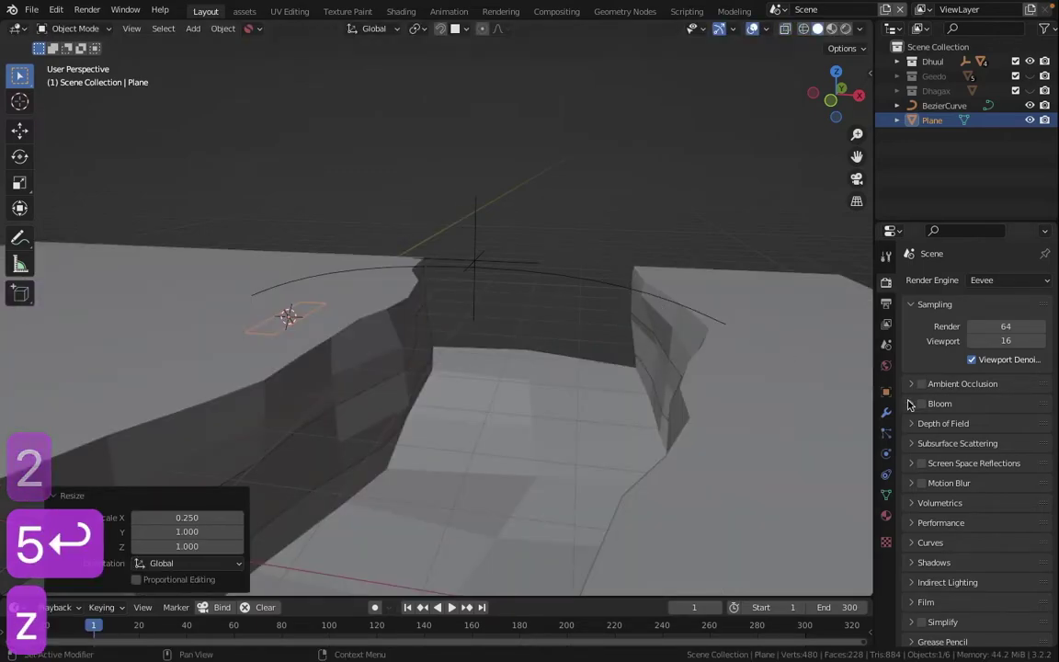
Step: Add an Array modifier to the plank with a count of 15
left_click(889, 417)
left_click(931, 280)
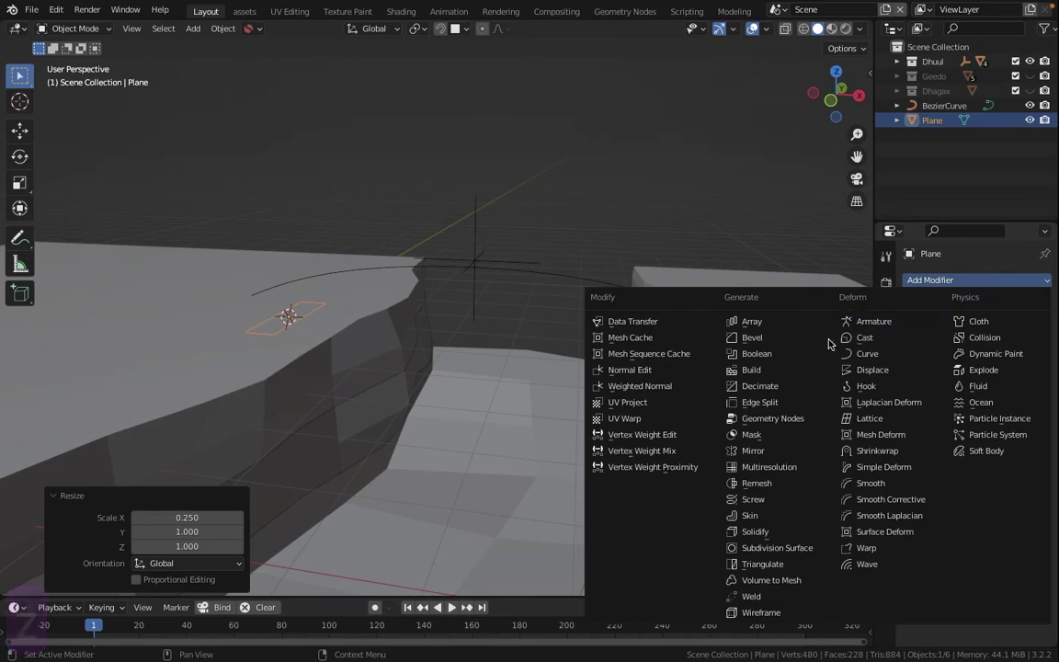
left_click(804, 321)
left_click(1011, 377)
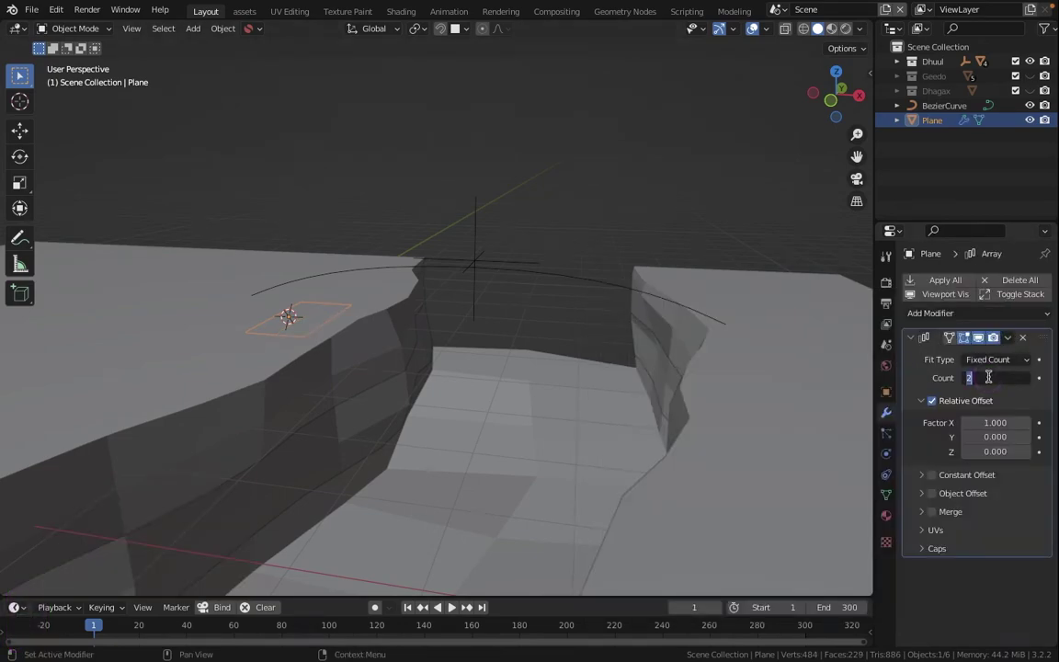
type("15")
key("Return")
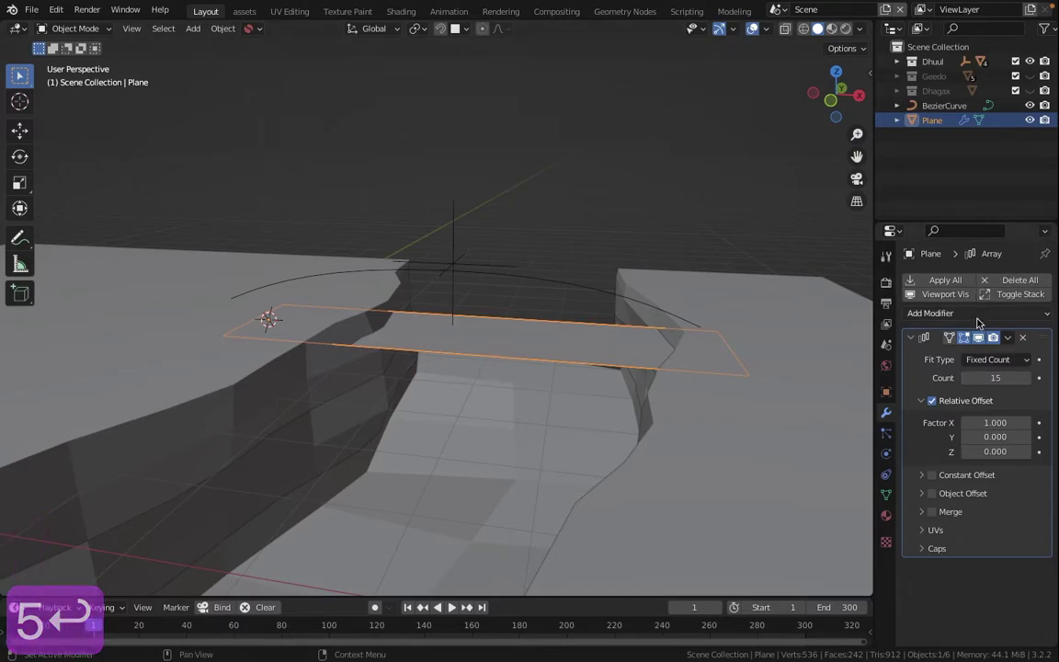
Step: Add a Curve modifier to the plank with BezierCurve as its curve object, and raise the array count to 17
left_click(930, 312)
left_click(907, 387)
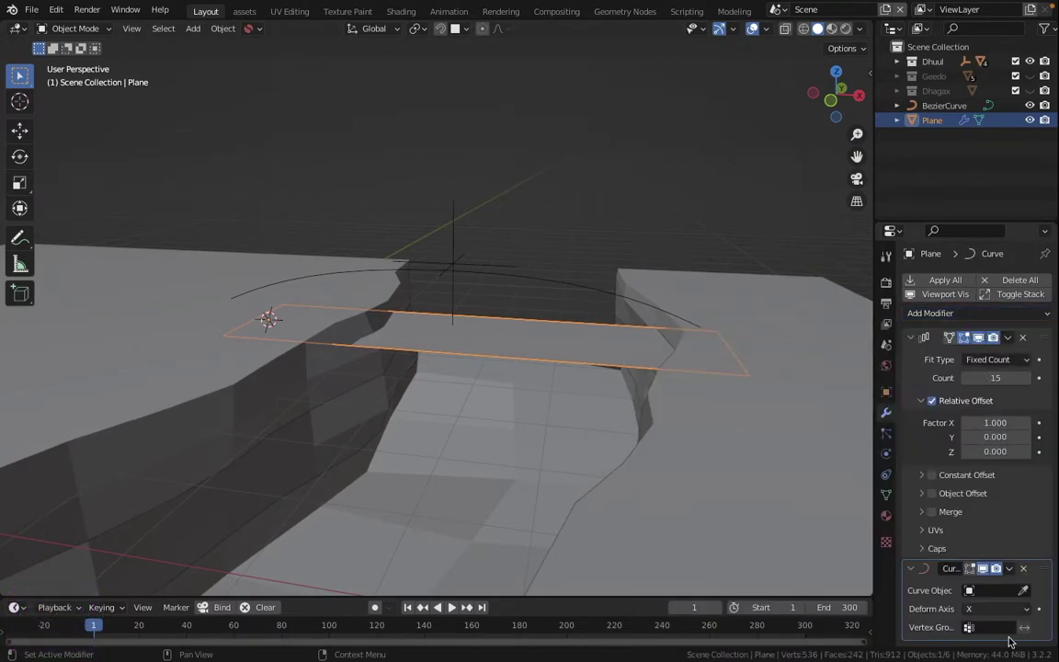
left_click(1024, 590)
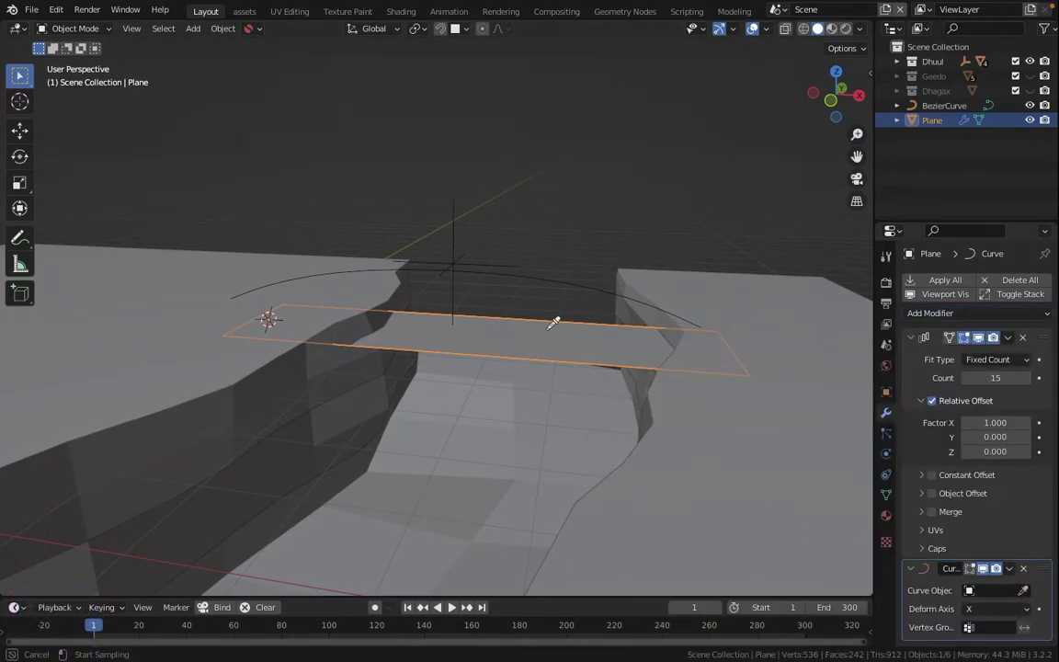
left_click(556, 280)
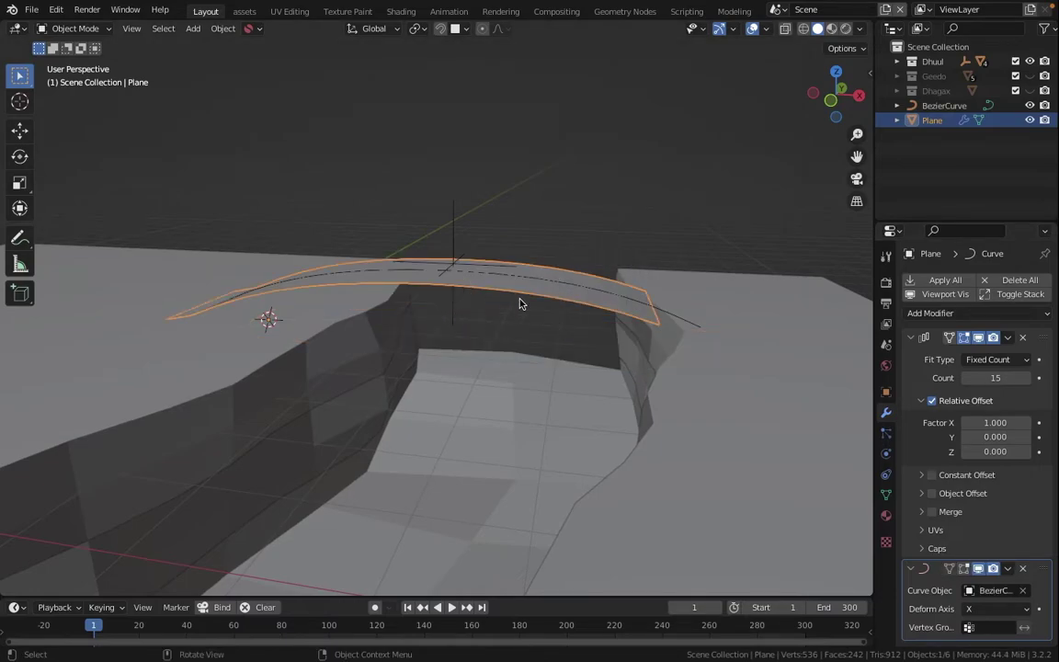
left_click(1027, 378)
left_click(1028, 378)
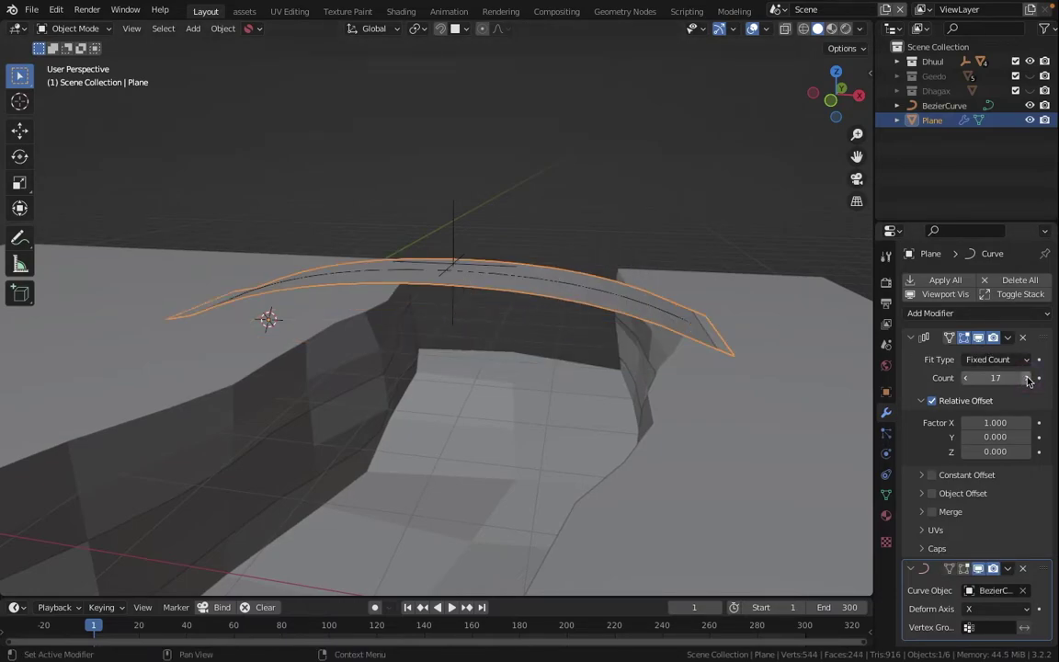
Step: Nudge the Bezier curve's two end control points very slightly in Edit Mode and return to Object Mode
right_click(492, 277)
left_click(943, 106)
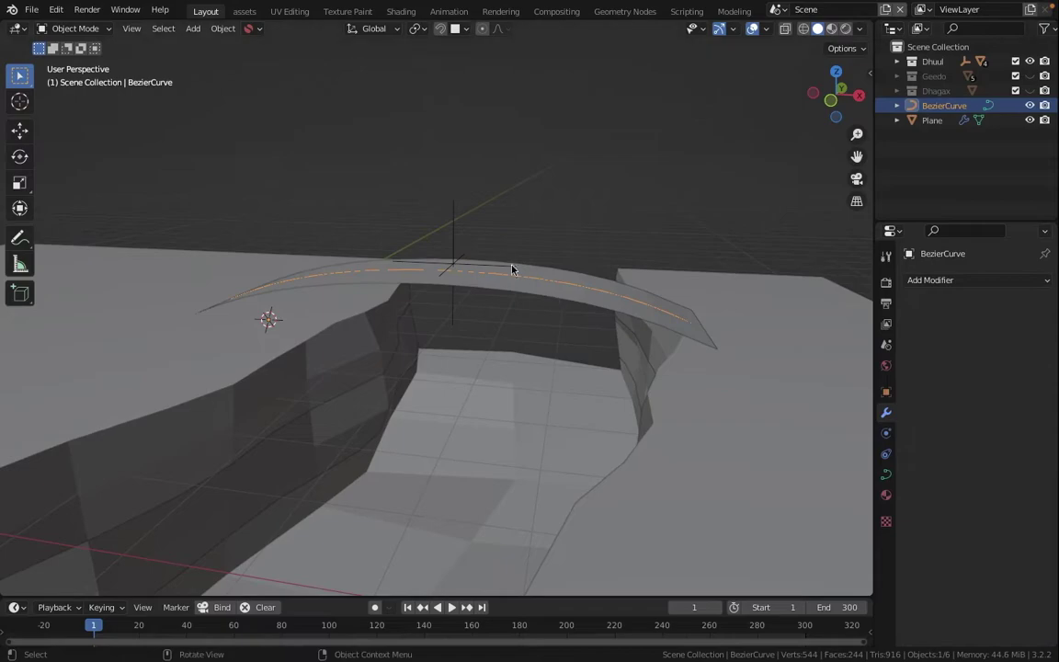
key("Tab")
mouse_move(448, 254)
left_mouse_down()
mouse_move(442, 149)
mouse_move(427, 113)
mouse_move(369, 243)
mouse_move(449, 253)
left_mouse_up()
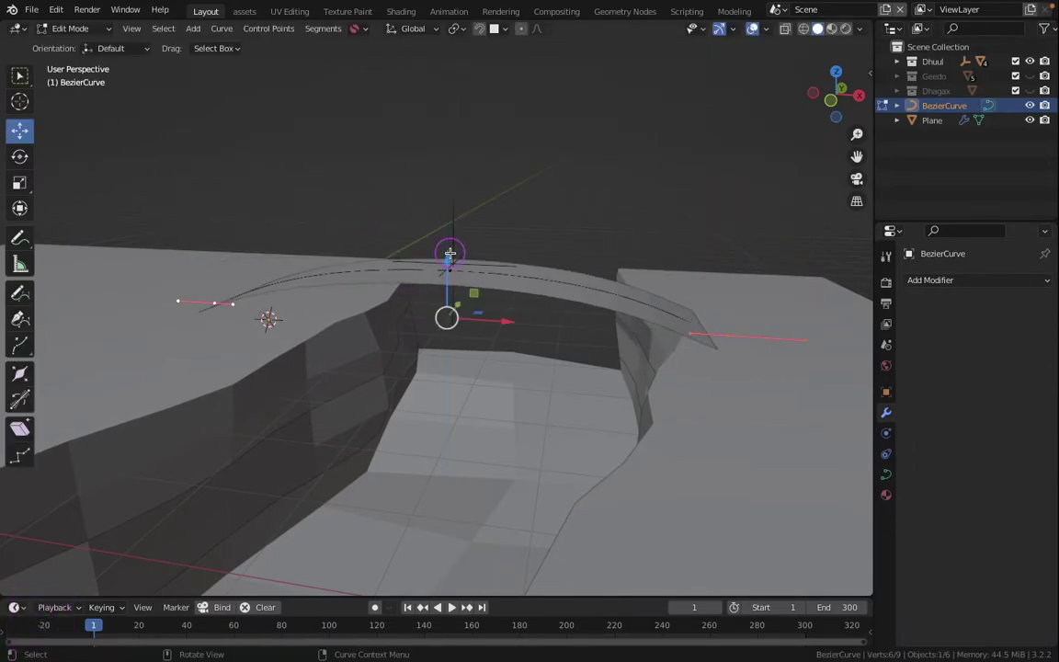
key("Tab")
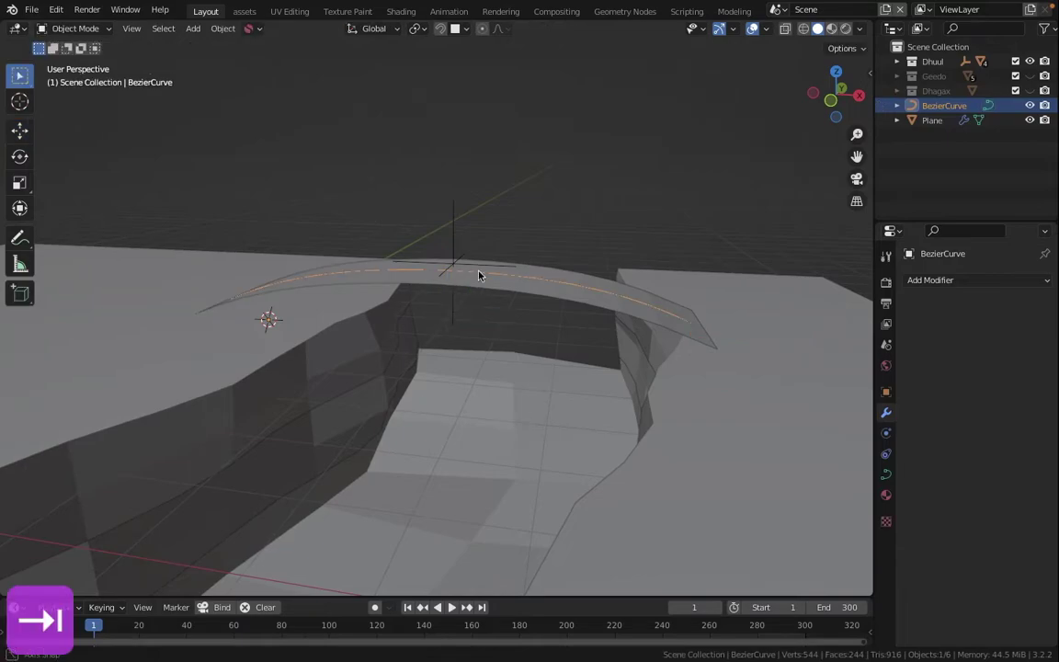
Step: Add a cylinder at the 3D cursor as a railing post and set its vertices to 6
middle_click_drag(480, 274, 257, 259)
key("shift+a")
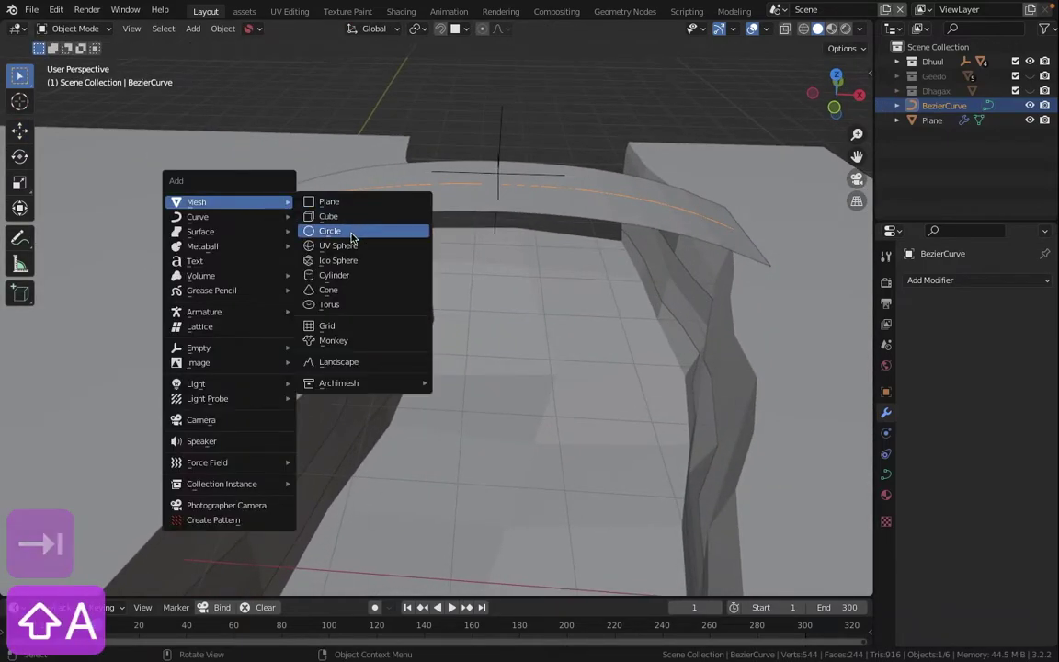
left_click(336, 280)
middle_click_drag(372, 304, 442, 321, "shift")
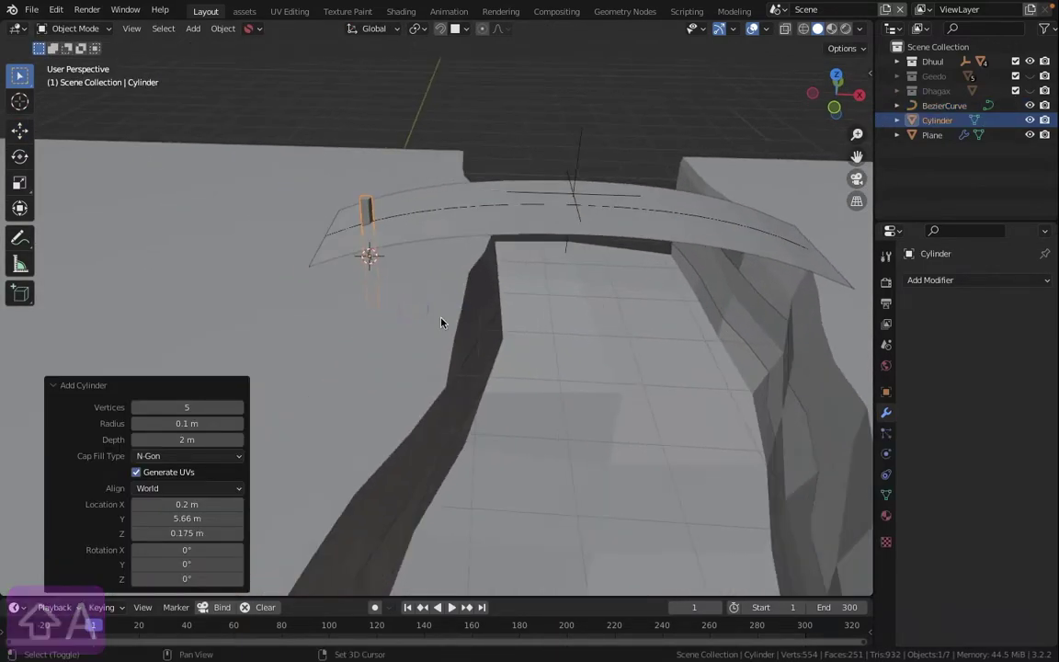
scroll(442, 322, "up", 3)
left_click(189, 407)
type("6")
key("Return")
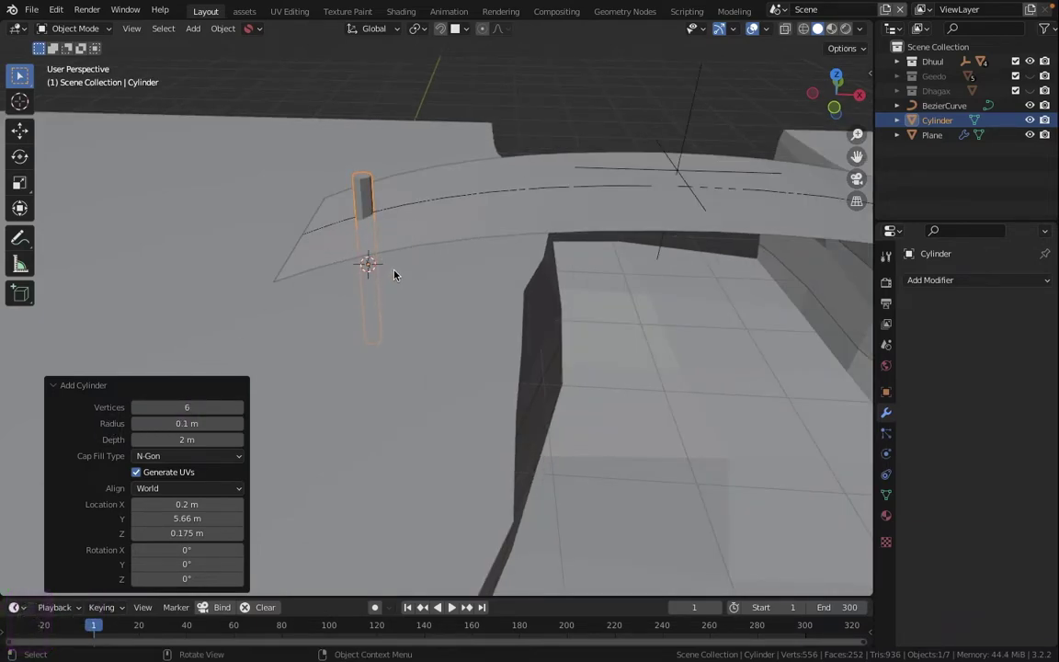
Step: Add an Array modifier and a Curve modifier to the post, with BezierCurve as the curve object
left_click(933, 279)
left_click(752, 321)
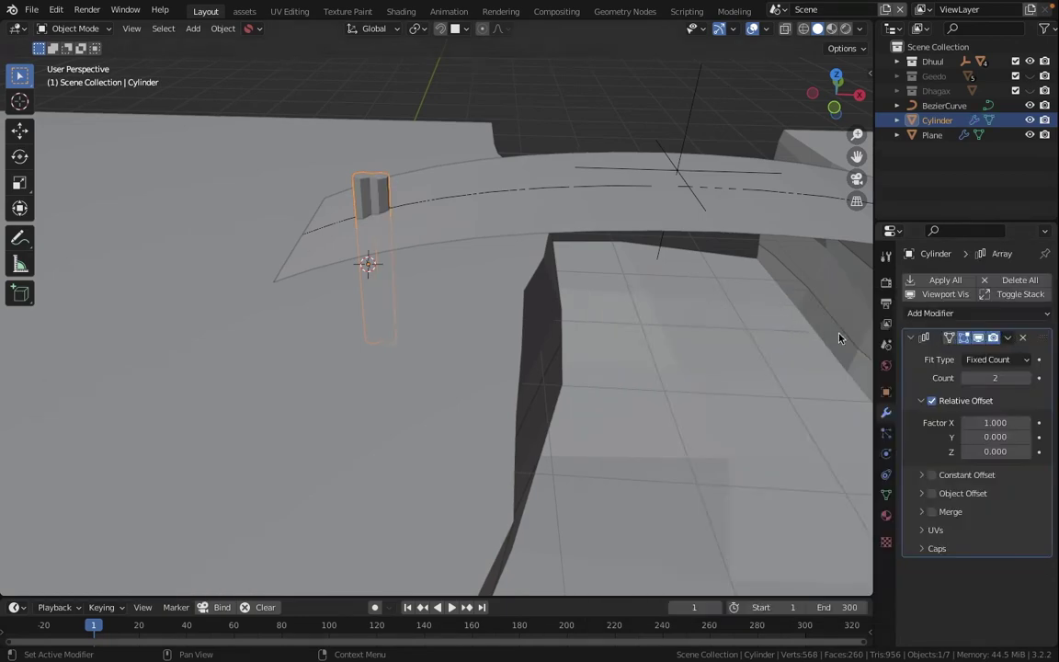
left_click(999, 318)
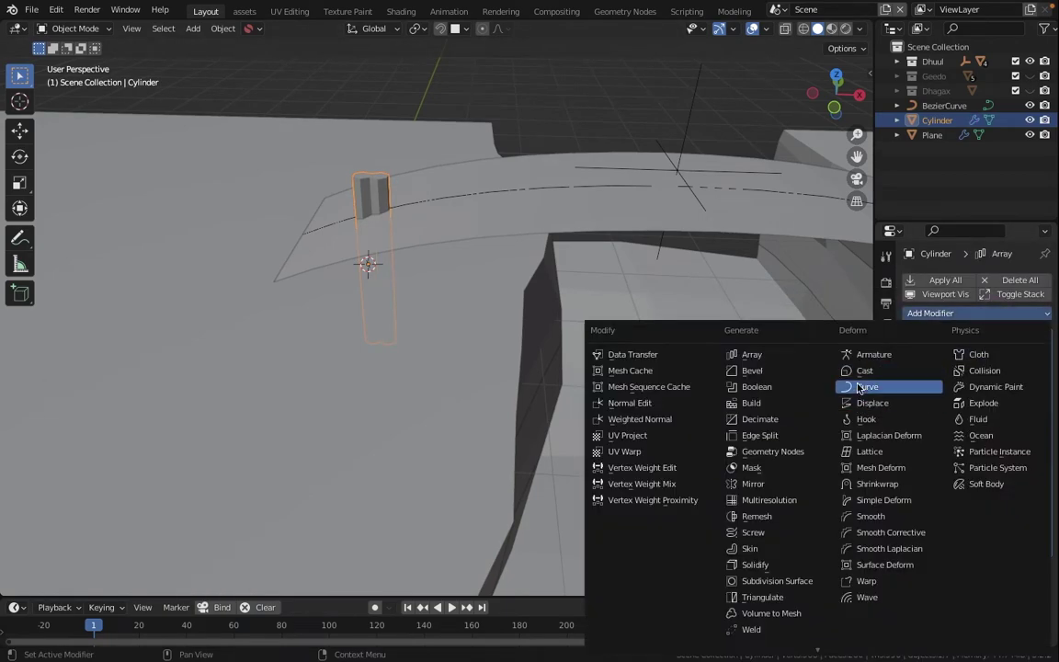
left_click(779, 368)
left_click(1023, 591)
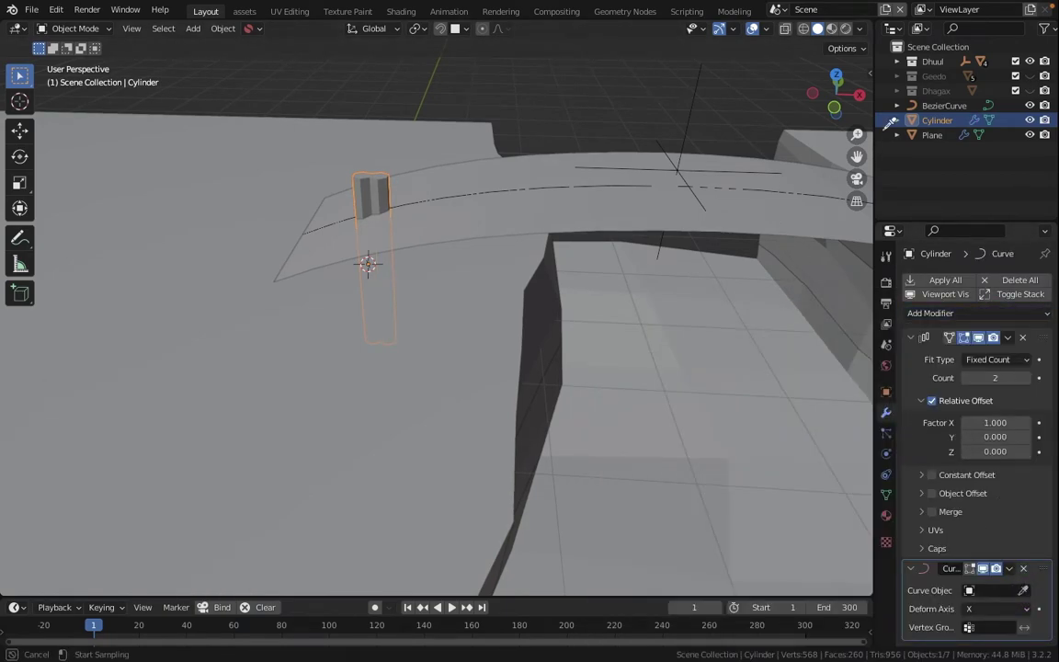
left_click(930, 104)
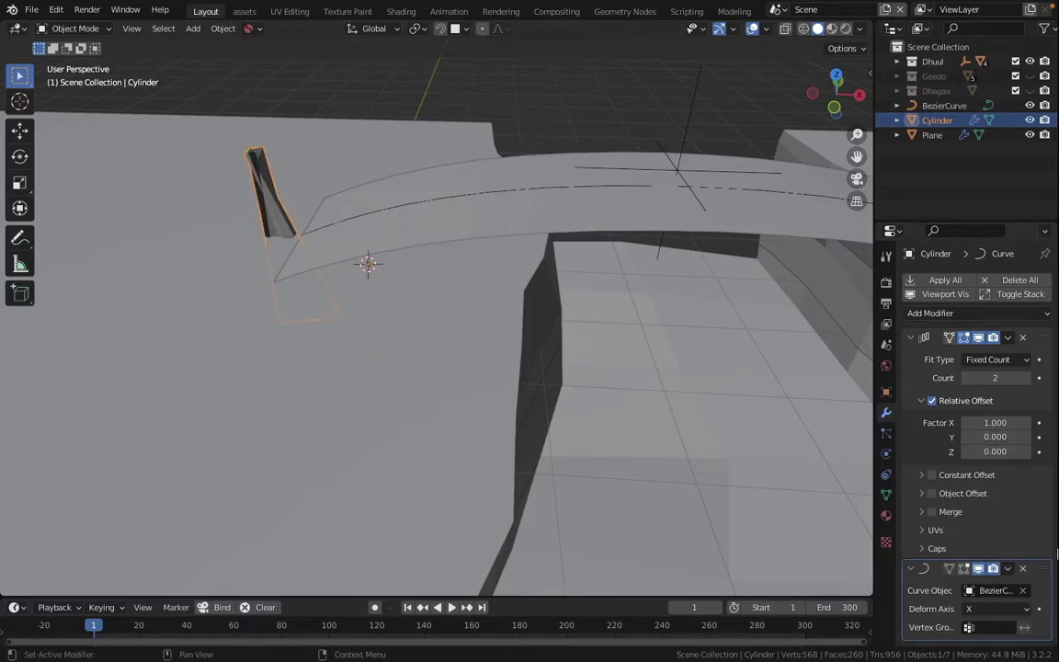
Step: Set the post array's count to 27 and its relative offset factor X to 3
left_click_drag(995, 378, 1020, 374)
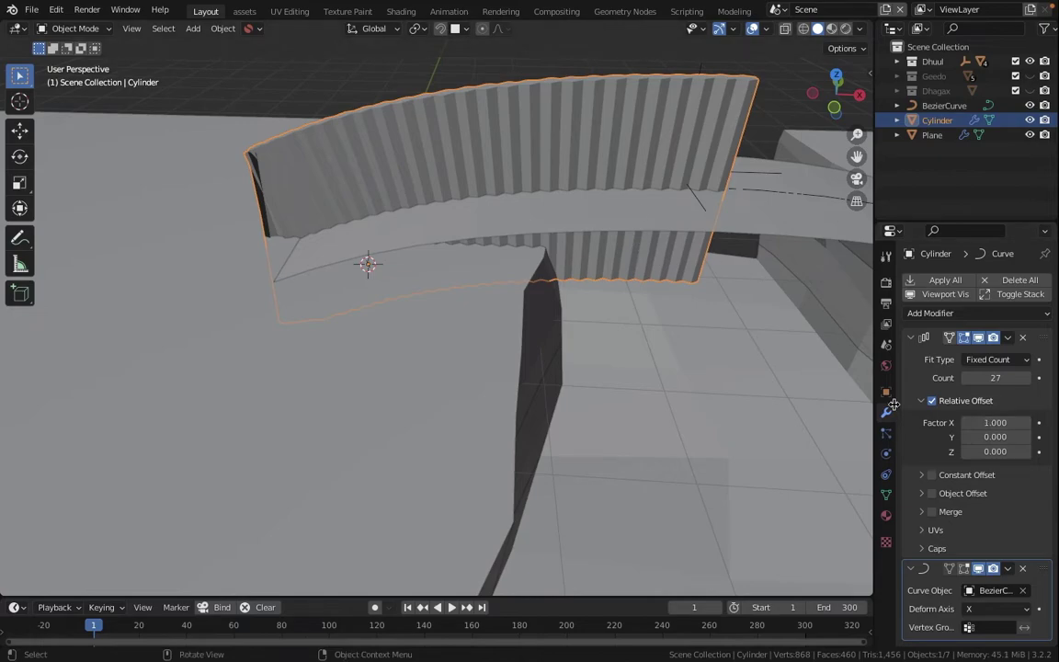
left_click(1005, 423)
type("2")
key("Return")
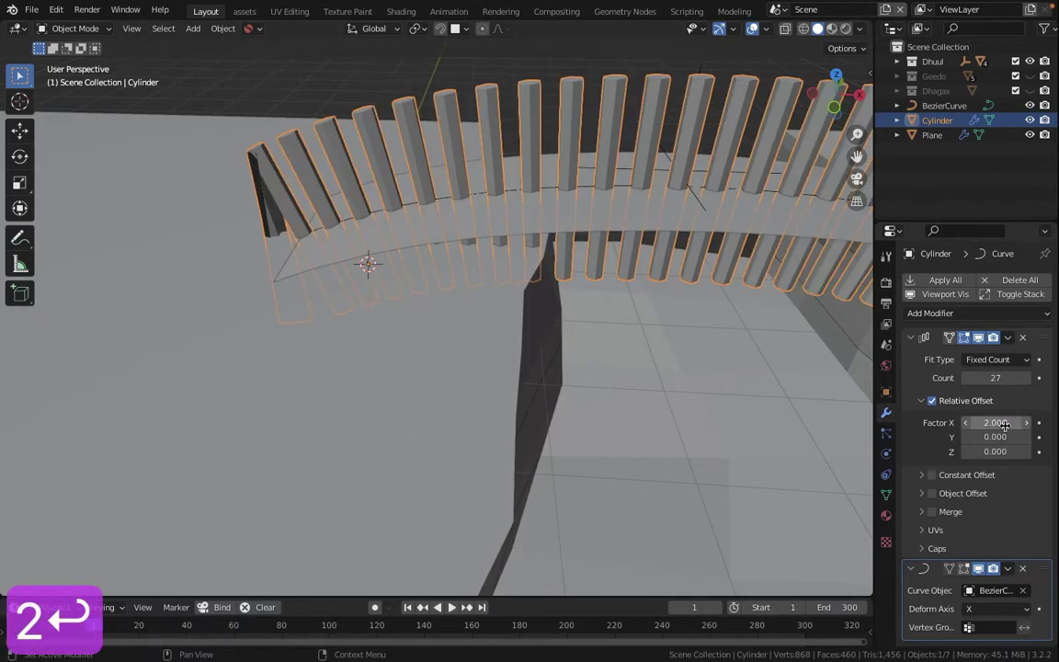
left_click(1011, 423)
type("3")
left_click(904, 415)
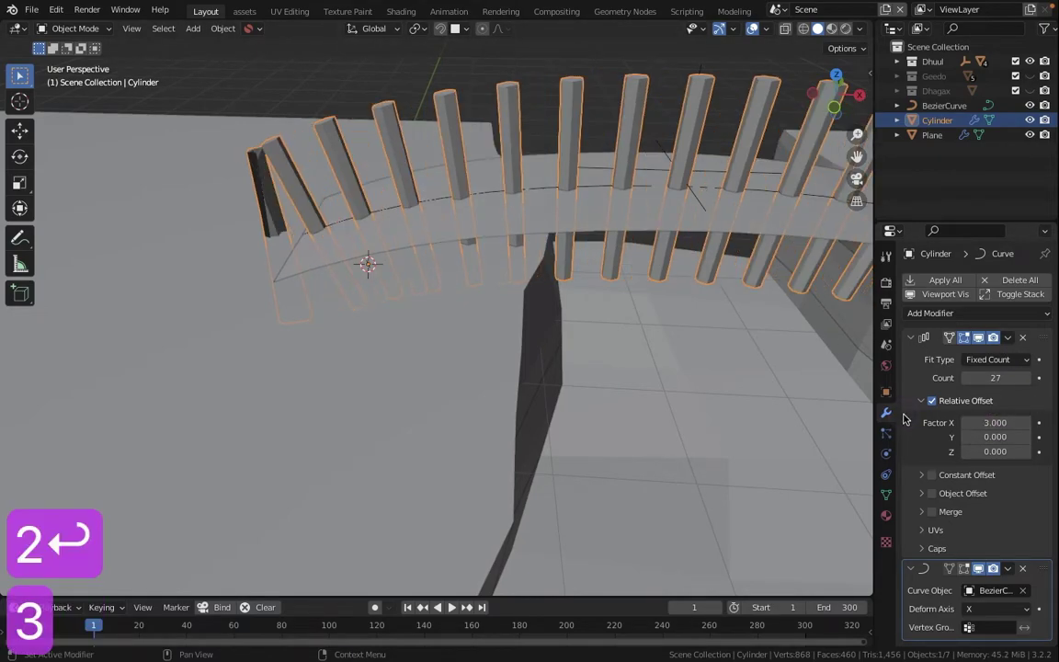
Step: Reduce the post array's count to 17 so the railing fits the length of the bridge
scroll(743, 382, "down", 3)
middle_click_drag(743, 382, 605, 388, "shift")
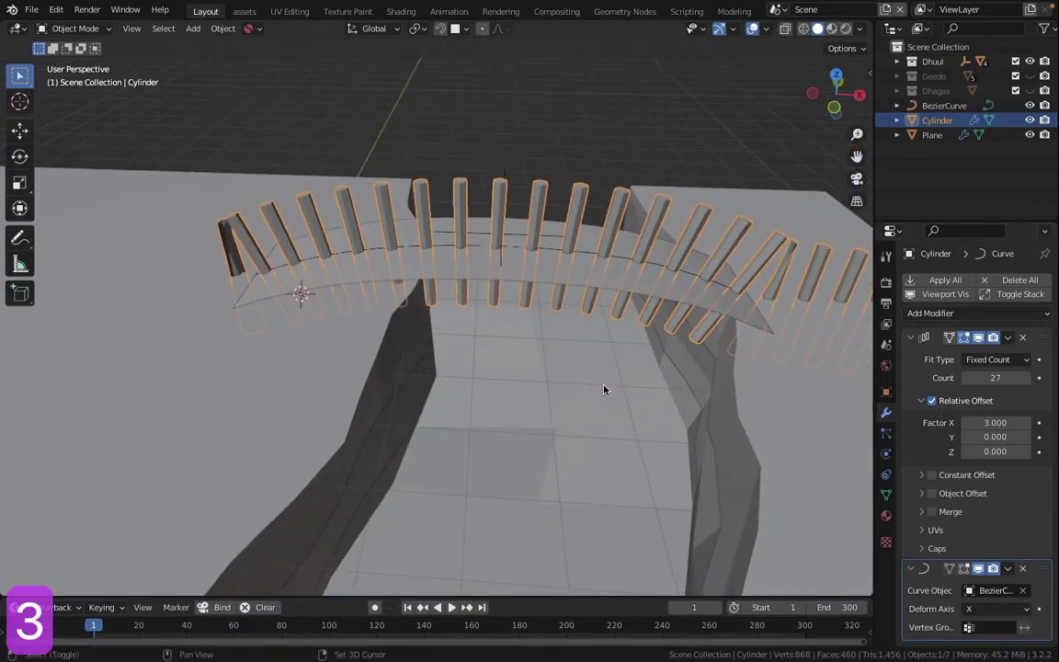
left_click(963, 380)
left_click(963, 379)
left_click(962, 380)
left_click(963, 379)
left_click(963, 378)
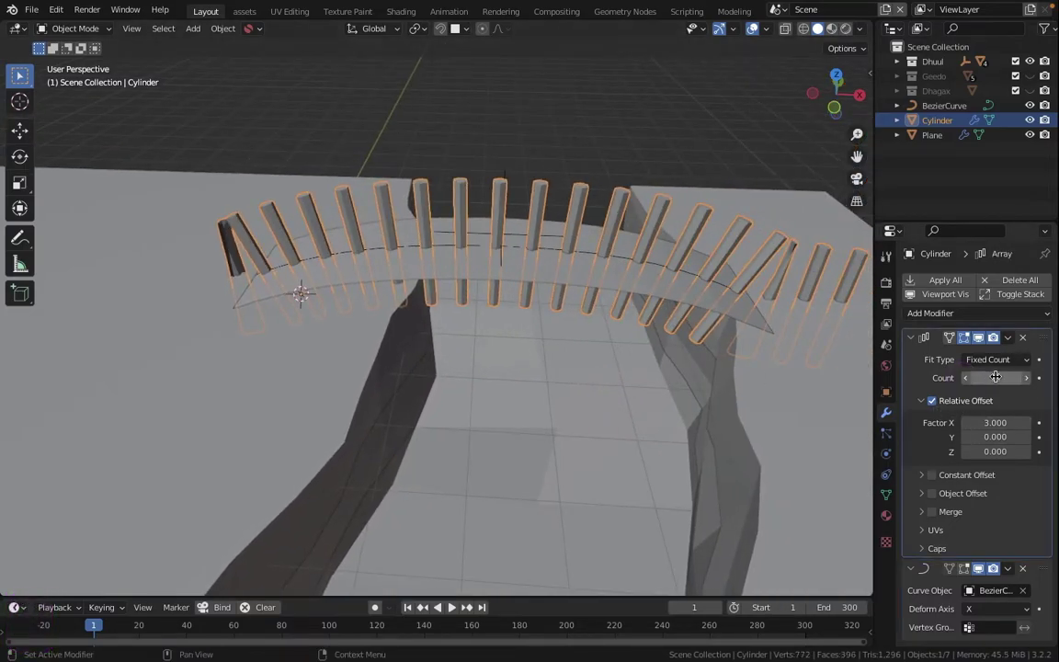
mouse_move(995, 376)
left_mouse_down()
mouse_move(956, 377)
mouse_move(992, 375)
left_mouse_up()
left_click(996, 378)
type("17")
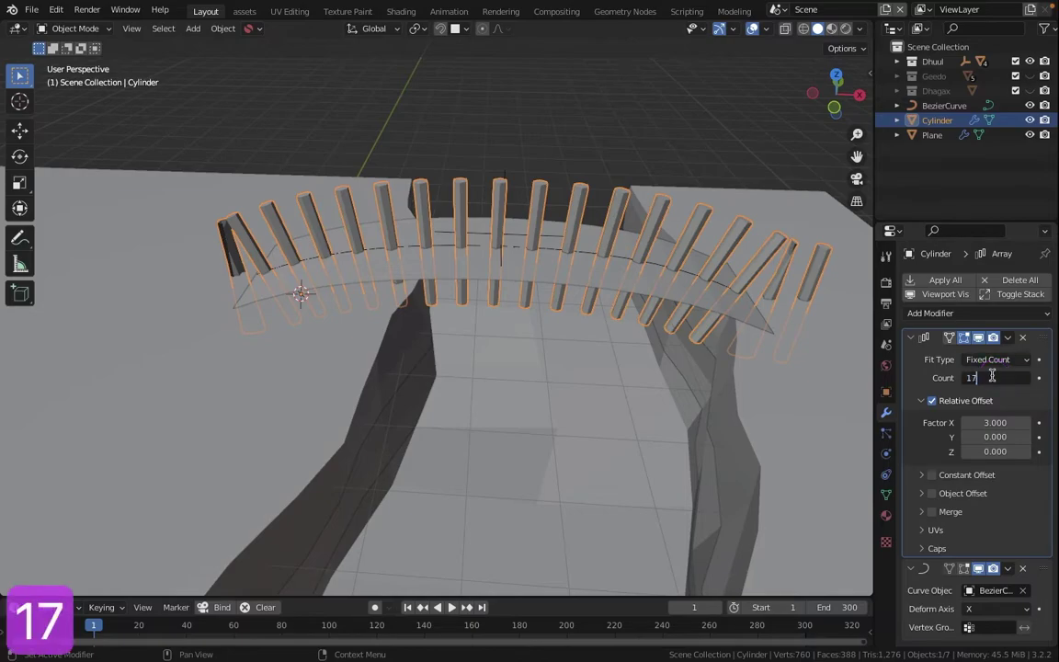
key("Return")
Step: Scale the railing posts by 0.5 along Z
middle_click_drag(517, 208, 577, 381)
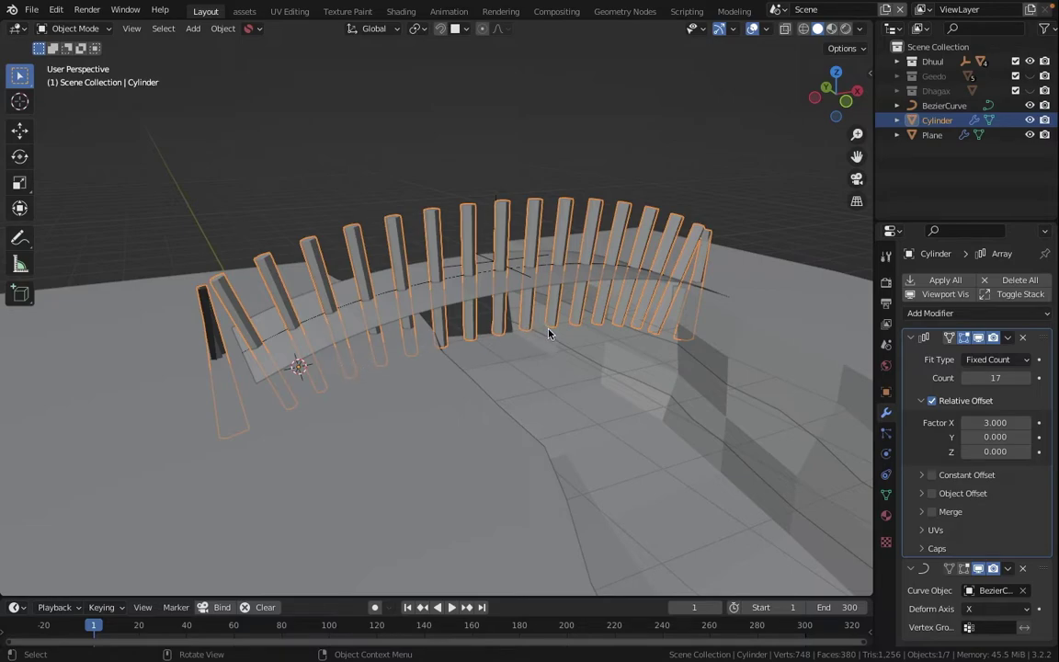
key("s")
key("z")
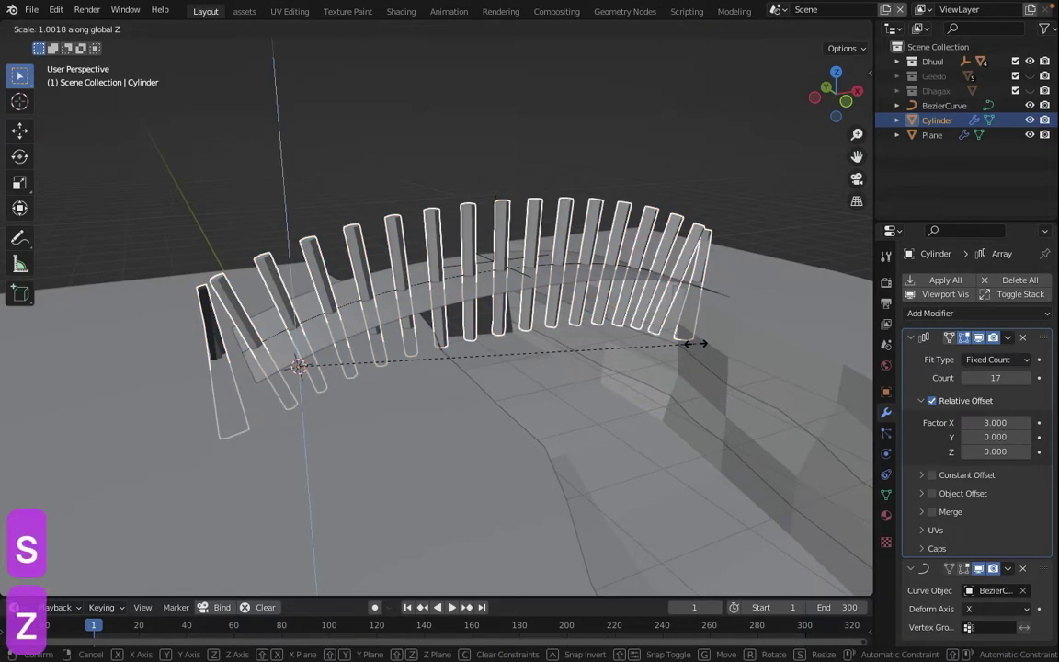
type("0.5")
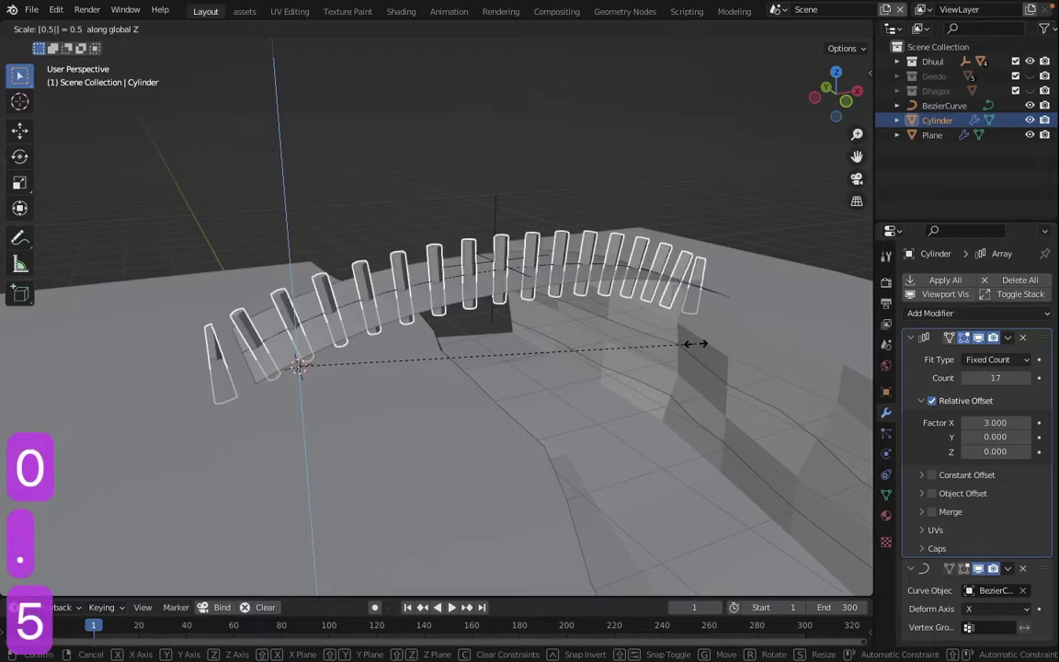
key("Return")
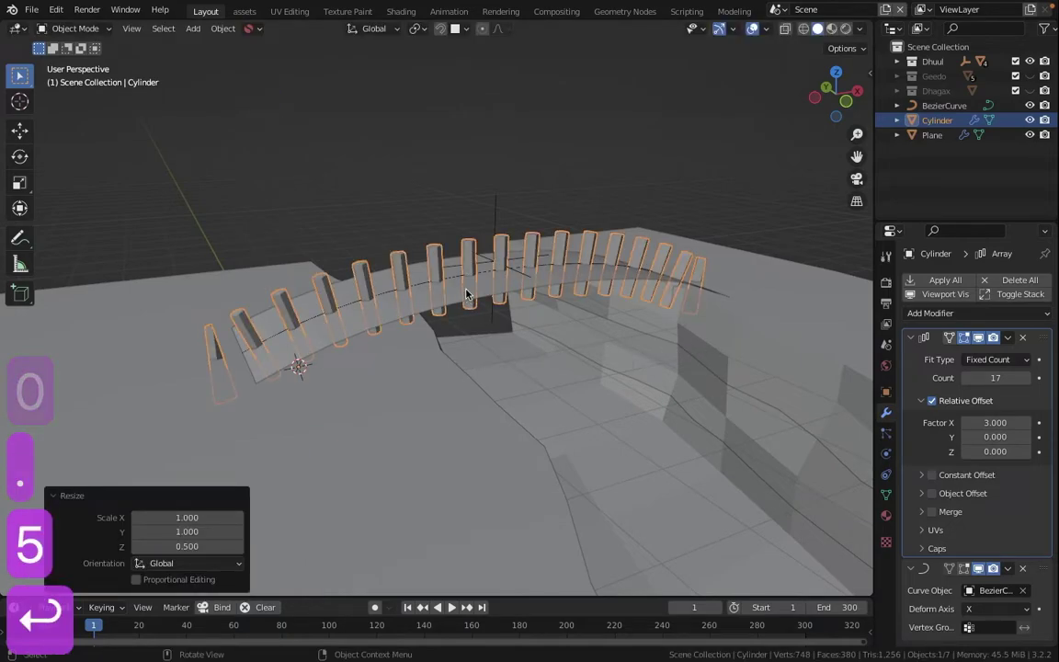
Step: Raise the posts along Z and move them about 0.83 m along Y to the far edge of the bridge deck
left_click(28, 133)
left_click_drag(293, 308, 286, 271)
middle_click_drag(310, 346, 451, 351)
left_click_drag(351, 300, 261, 297)
middle_click_drag(386, 271, 198, 311)
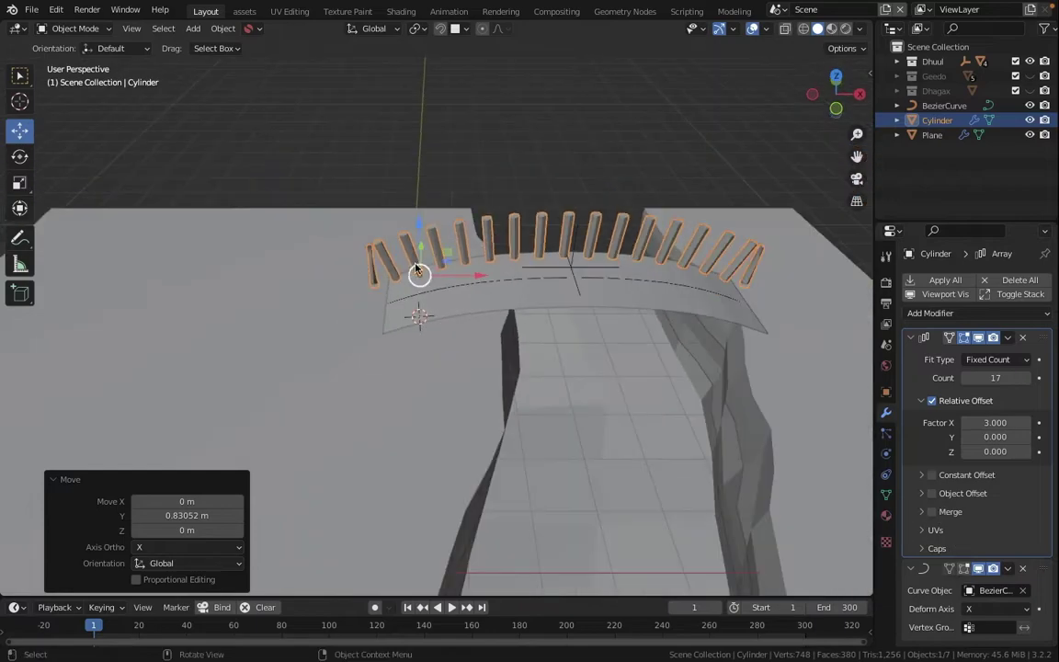
Step: Move the control point at the Bezier curve's +X end about -0.19 m along X
middle_click_drag(699, 266, 409, 296, "shift")
scroll(515, 304, "up", 4)
left_click(508, 338)
key("Tab")
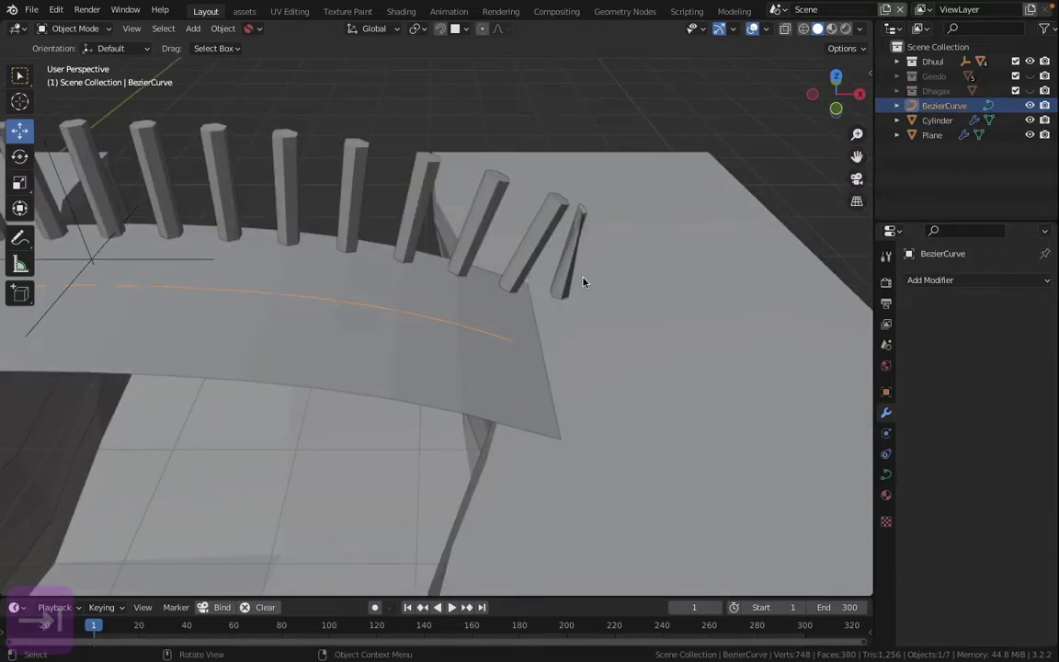
key("Tab")
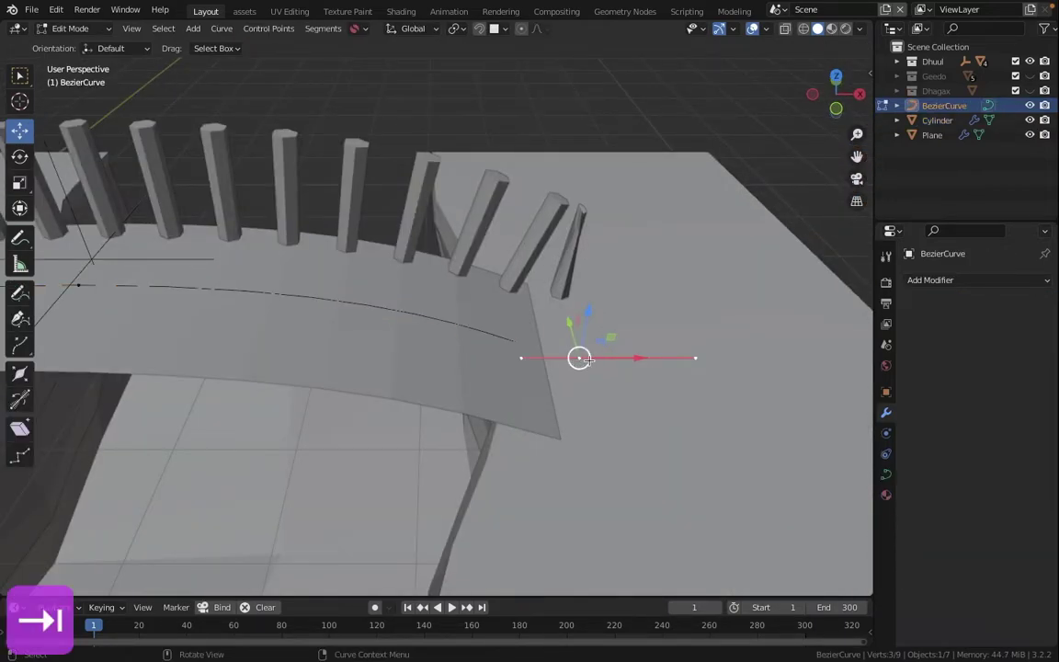
left_click_drag(639, 357, 614, 368)
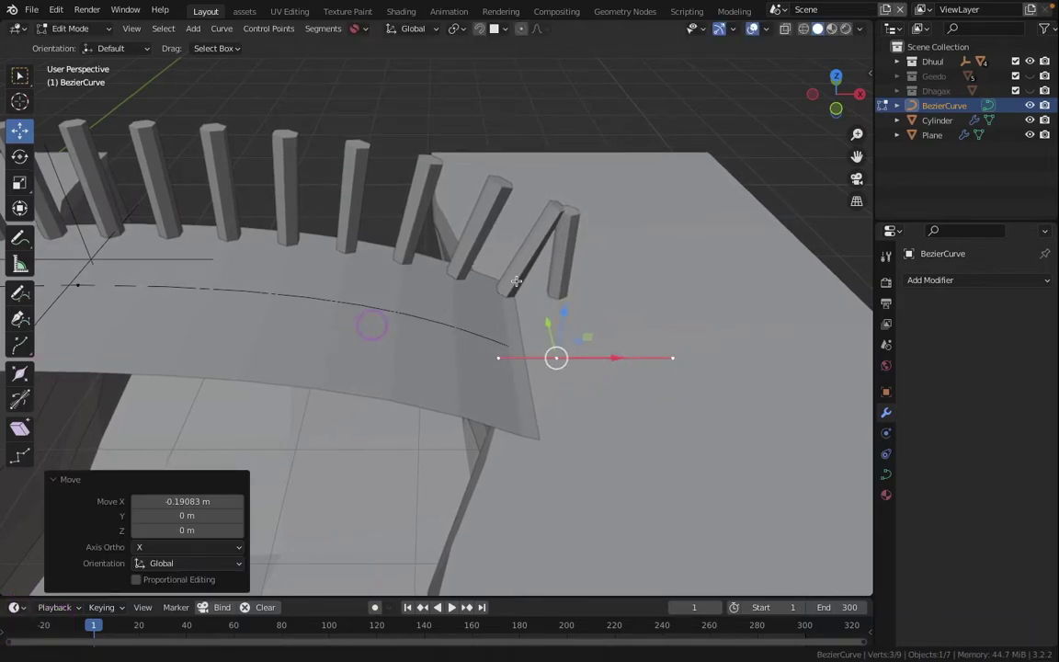
Step: Move the control point at the Bezier curve's -X end about 0.90 m along X and leave curve editing
middle_click_drag(60, 360, 418, 331, "shift")
left_click(408, 306)
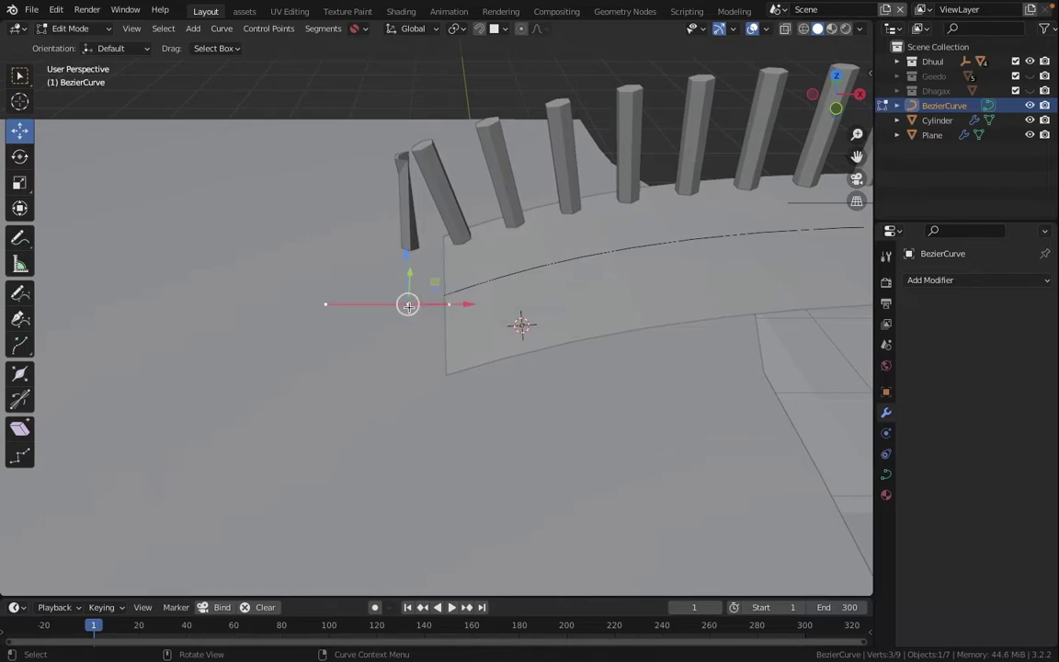
left_click_drag(467, 310, 476, 300)
left_click_drag(469, 304, 604, 296)
right_click(479, 304)
scroll(604, 297, "down", 2)
middle_click_drag(604, 297, 402, 320, "shift")
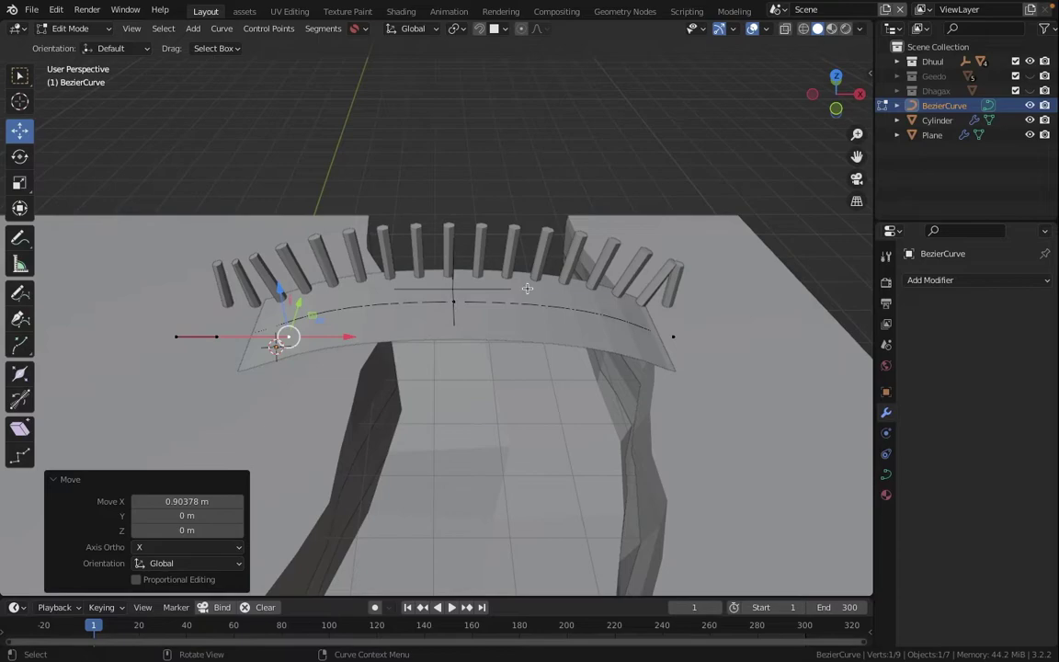
key("Tab")
Step: Duplicate the row of railing posts and offset the copy by -2 m along Y
left_click(441, 246)
key("shift+d")
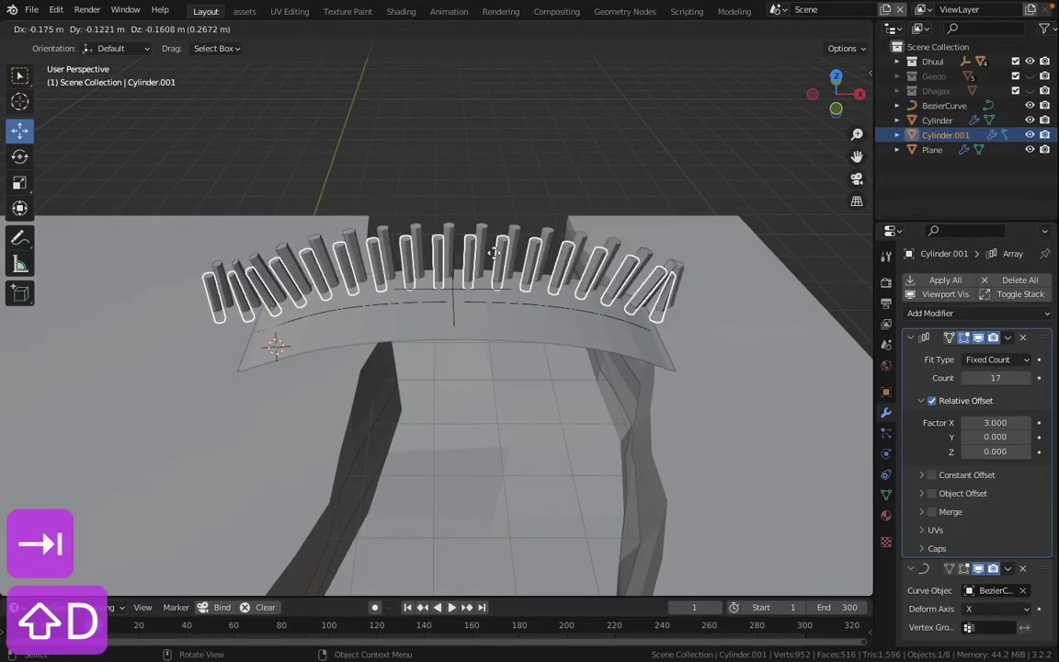
right_click(490, 199)
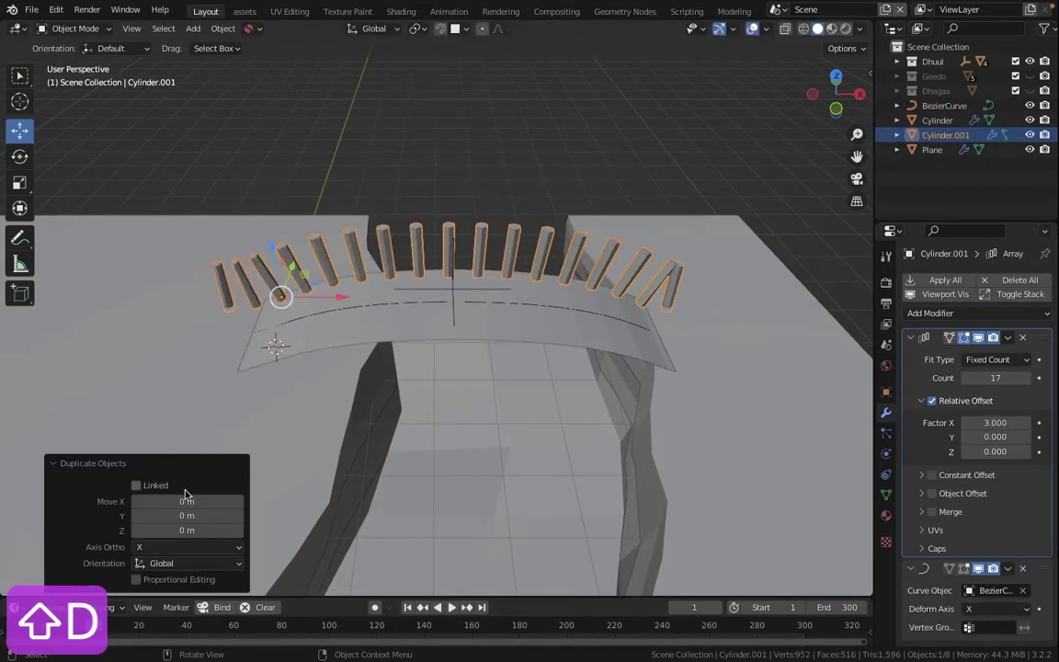
left_click(198, 517)
type("0")
key("BackSpace")
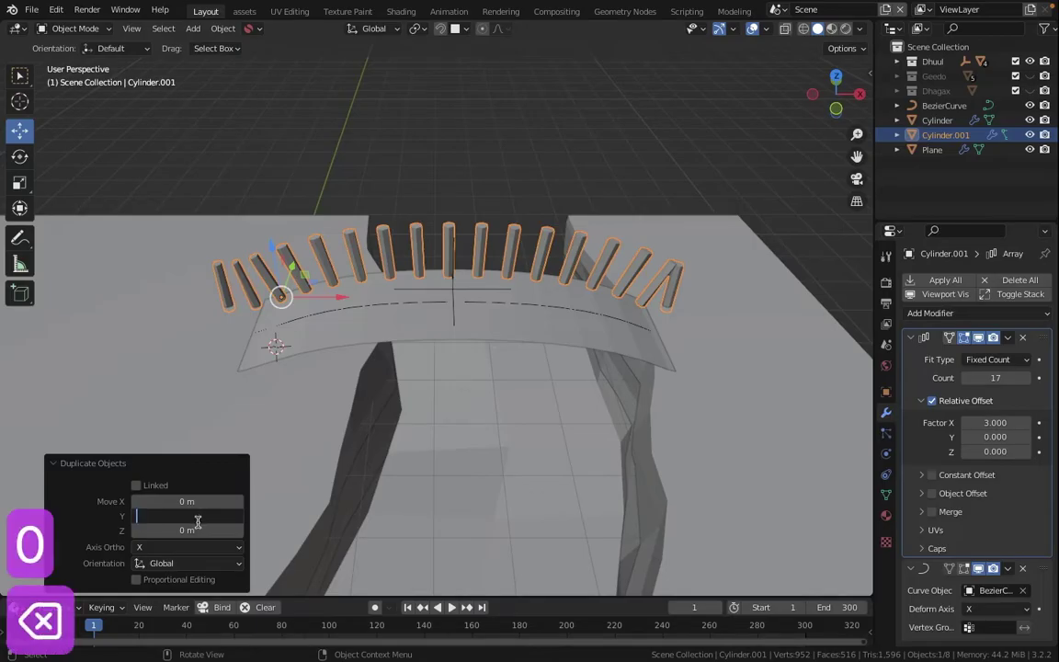
type("-2")
key("Return")
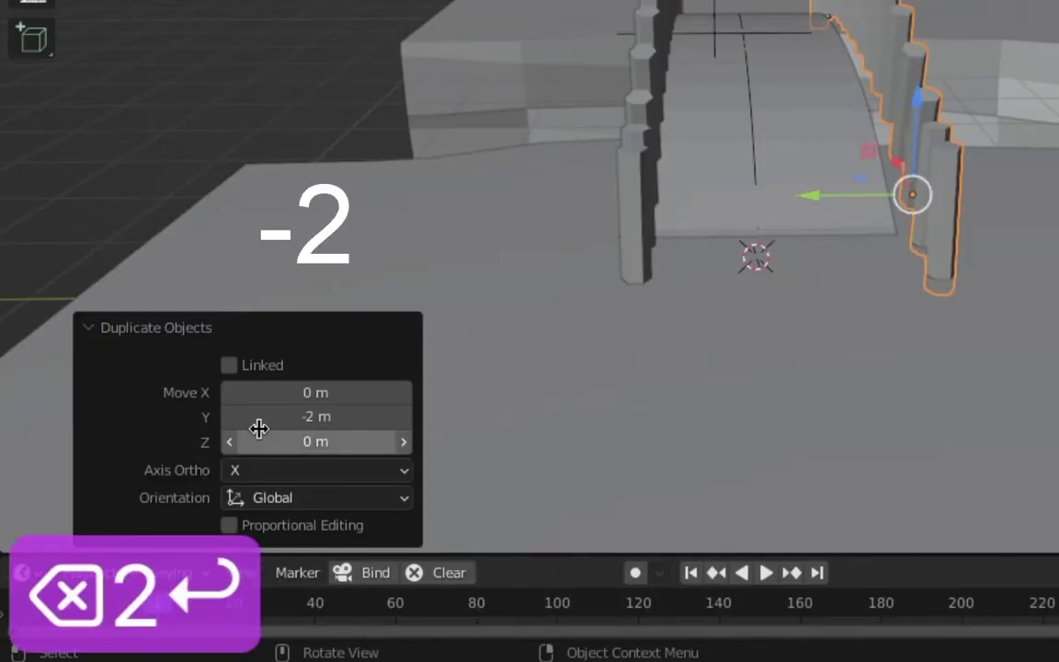
Step: Adjust the duplicated posts' Y offset to -1.73 m so they line the near edge of the deck
left_click_drag(259, 427, 346, 427)
left_click(204, 519)
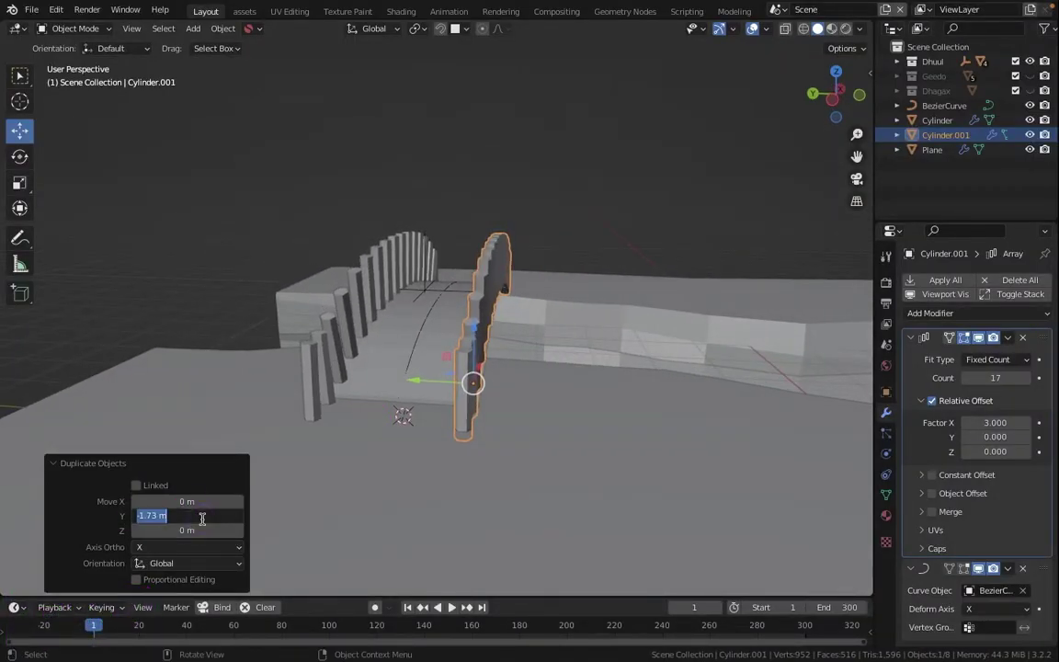
type("-1")
key("BackSpace")
type("1.7")
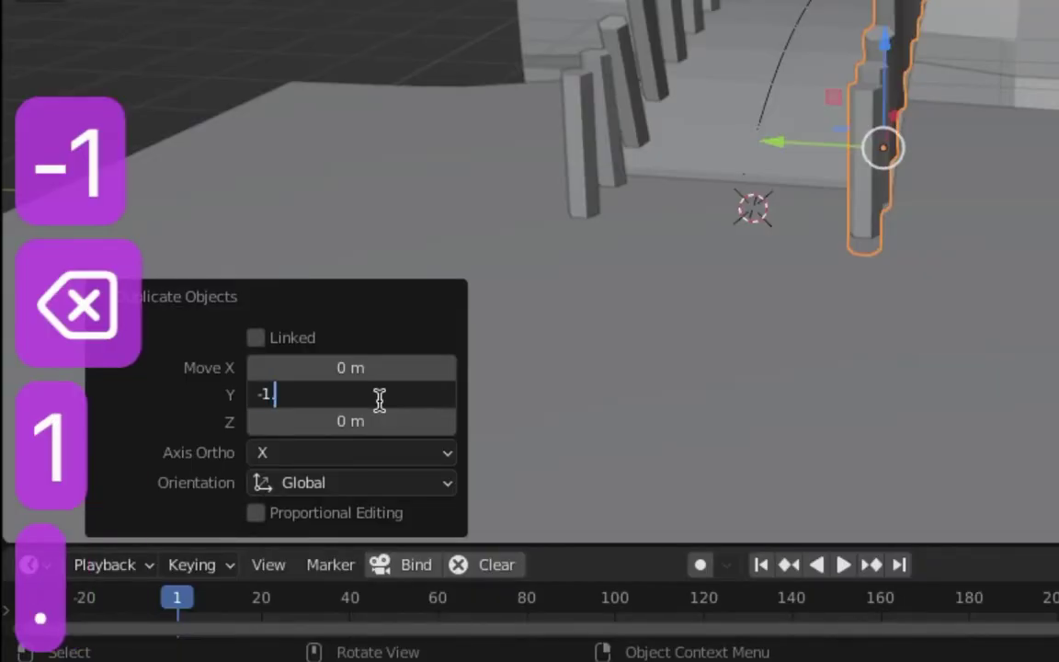
type("3")
key("Return")
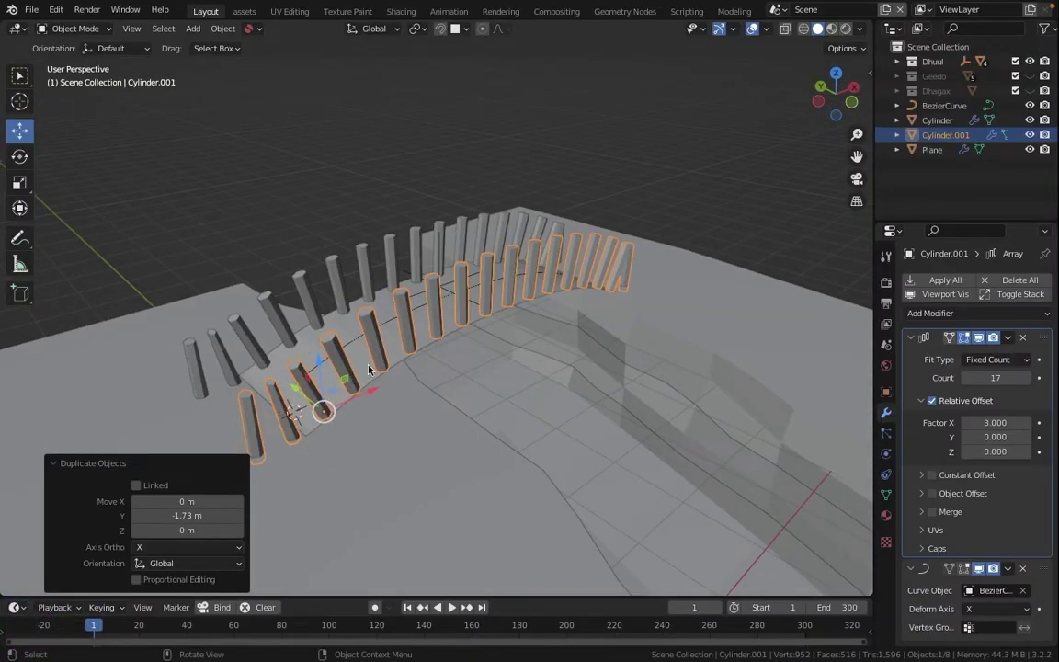
Step: Duplicate the bridge deck and raise the copy about 1 m along Z to the tops of the posts
left_click(368, 369)
key("shift+d")
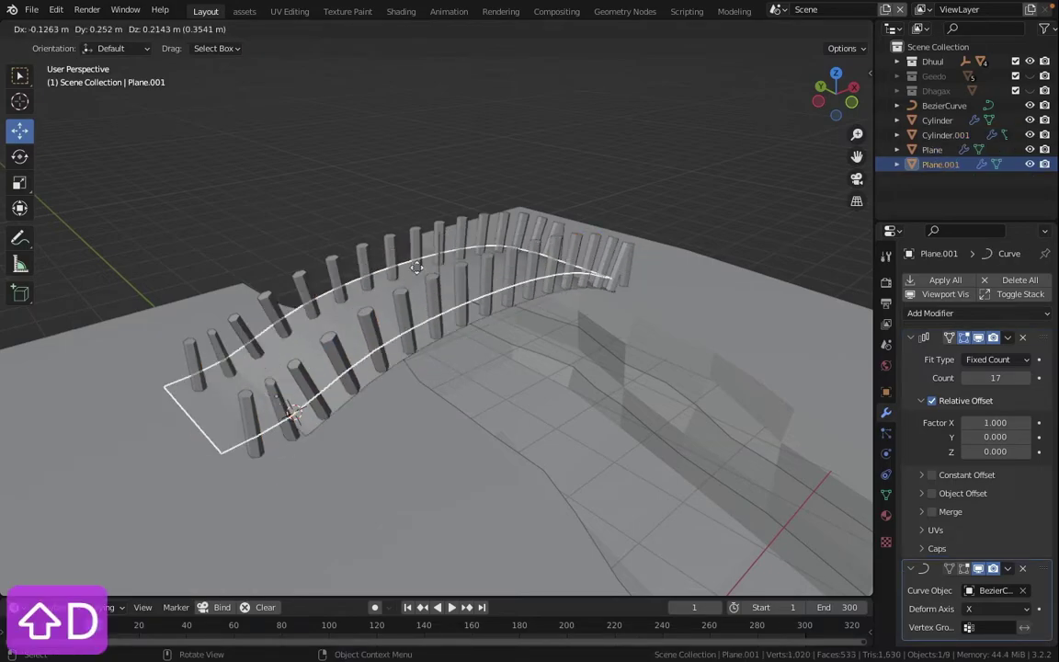
key("Escape")
middle_click_drag(330, 348, 440, 335)
left_click_drag(446, 325, 443, 252)
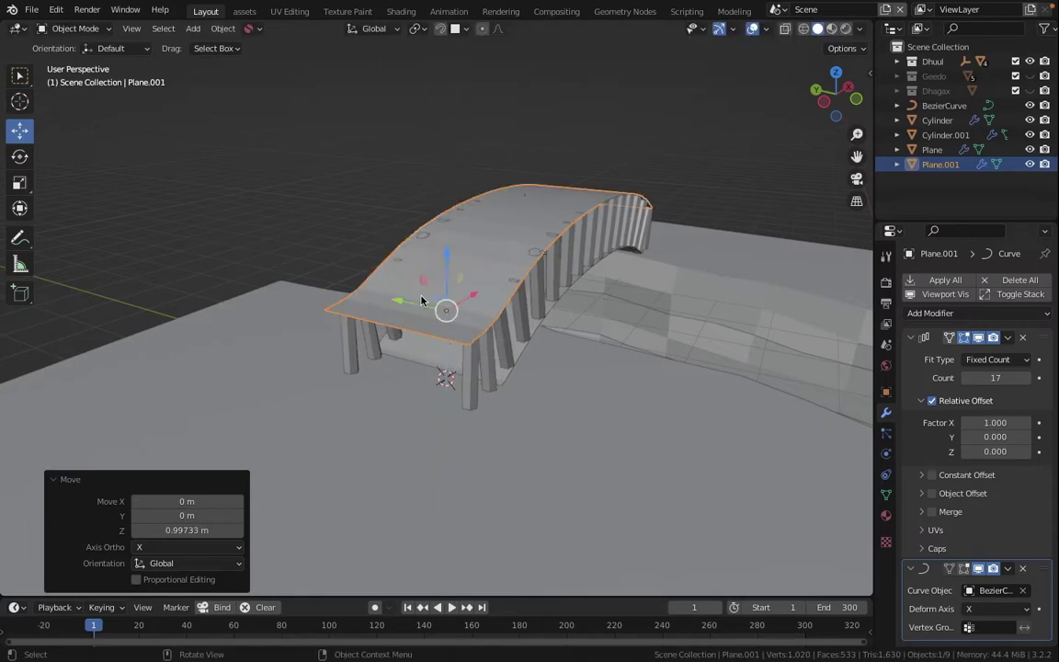
Step: Move the deck copy along Y over the far row of posts and undo its stray X shift
left_click_drag(446, 307, 340, 342)
key("KP_7")
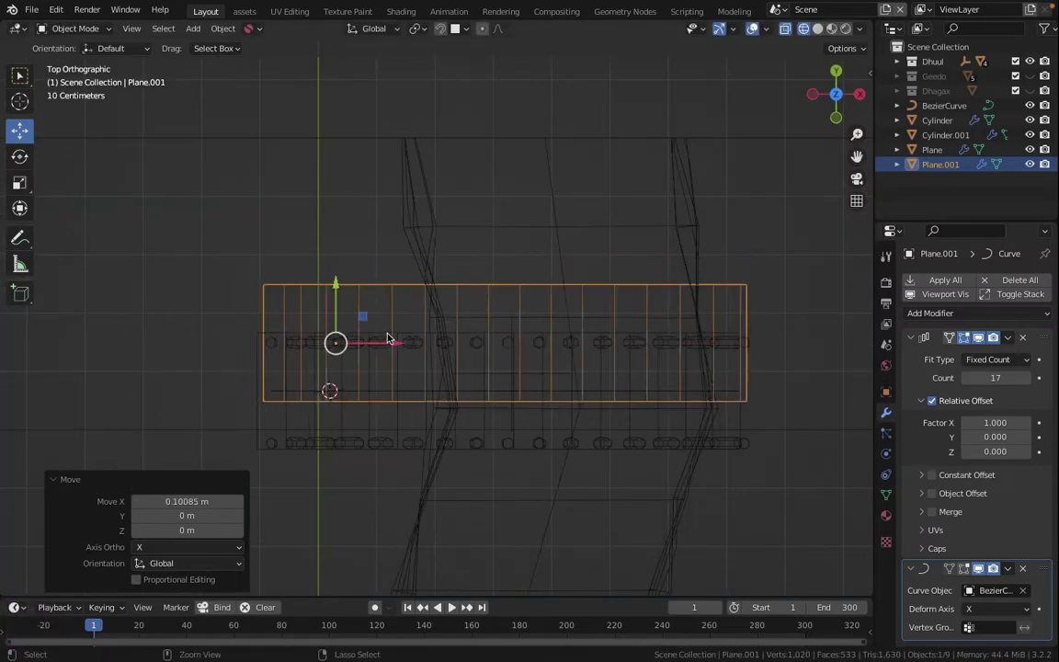
key("ctrl+z")
Step: Narrow the deck copy along Y into a slim handrail over the far posts, fine-tuning the width with a 1.109 Y scale
key("s")
key("y")
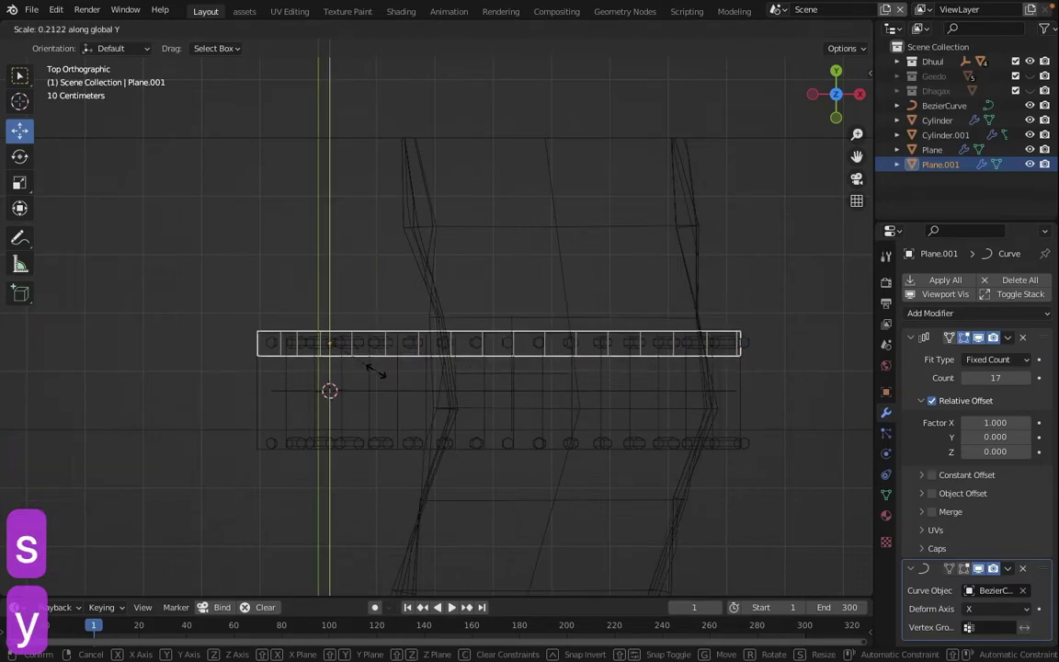
left_click(349, 360)
middle_click_drag(349, 360, 572, 361)
key("s")
key("y")
left_click(489, 366)
key("shift+z")
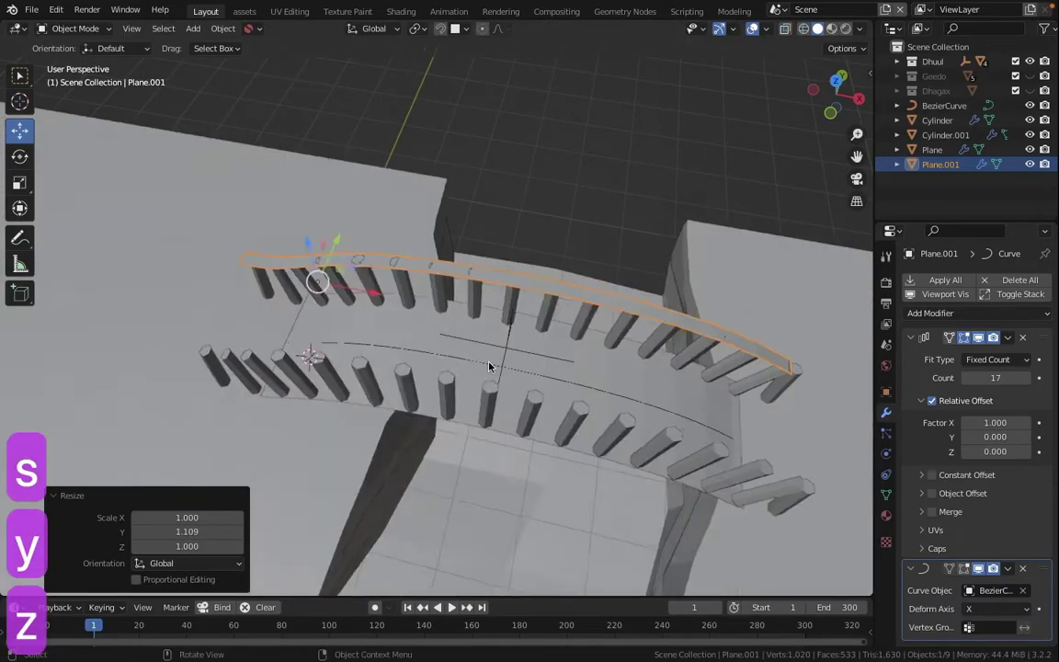
Step: Add a Solidify modifier to the handrail strip with a thickness of -0.1 m
scroll(489, 366, "up", 4)
mouse_move(489, 366)
middle_mouse_down()
mouse_move(536, 262)
mouse_move(521, 281)
middle_mouse_up()
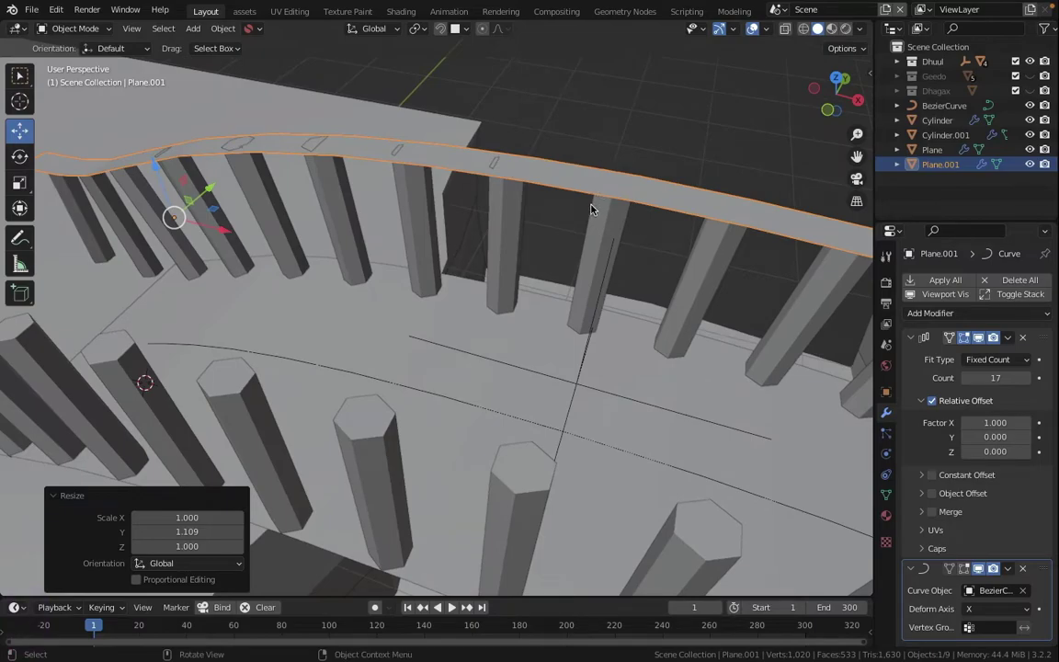
key("Tab")
key("Tab")
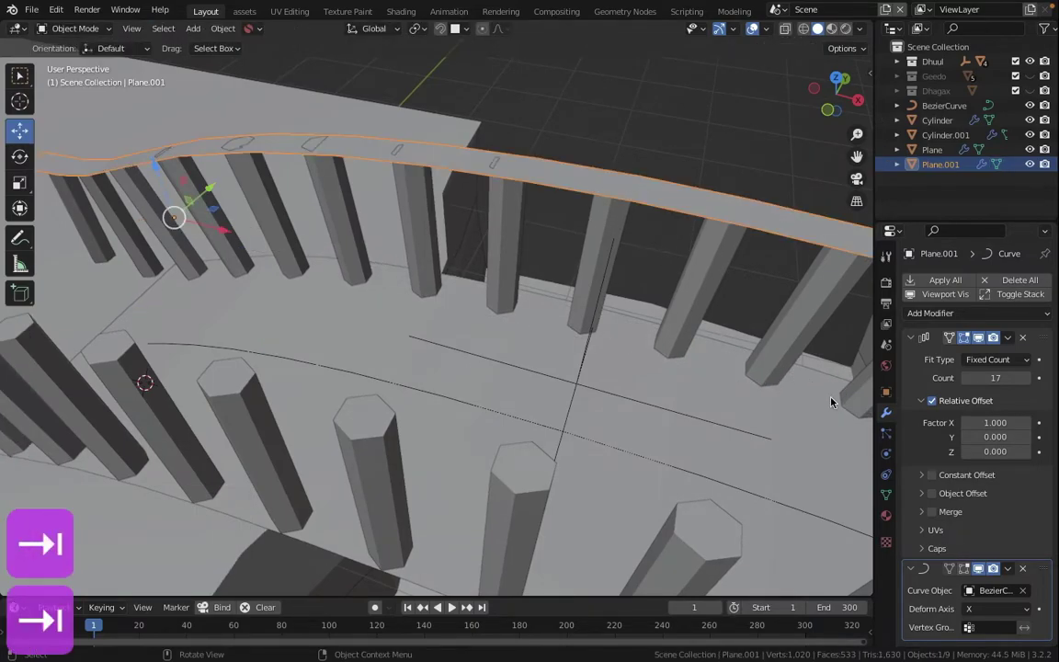
left_click(911, 336)
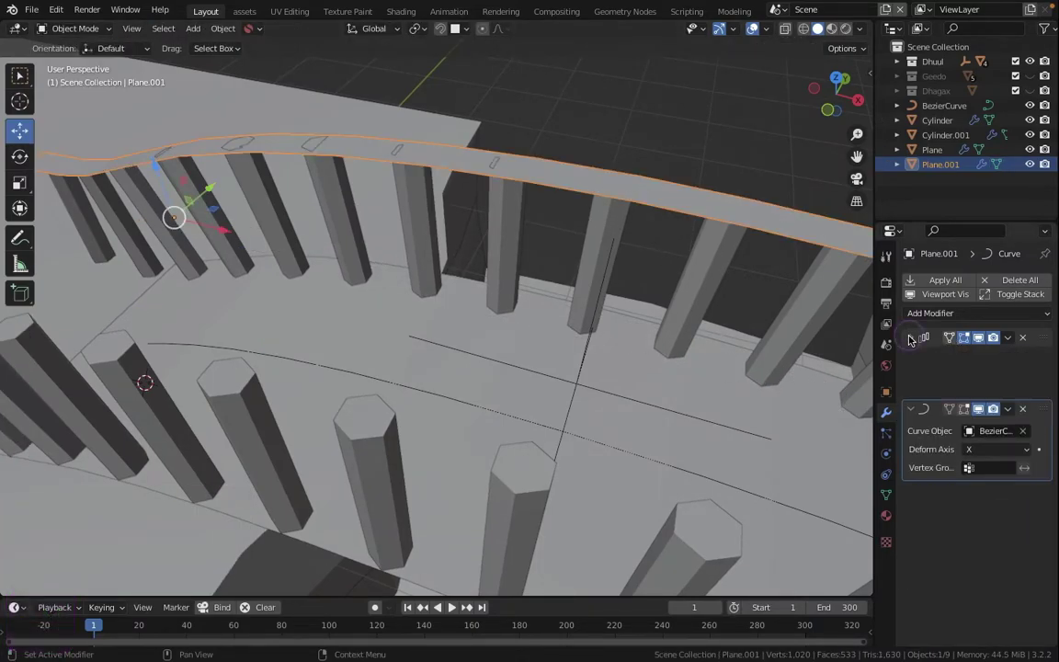
left_click(911, 357)
left_click(931, 313)
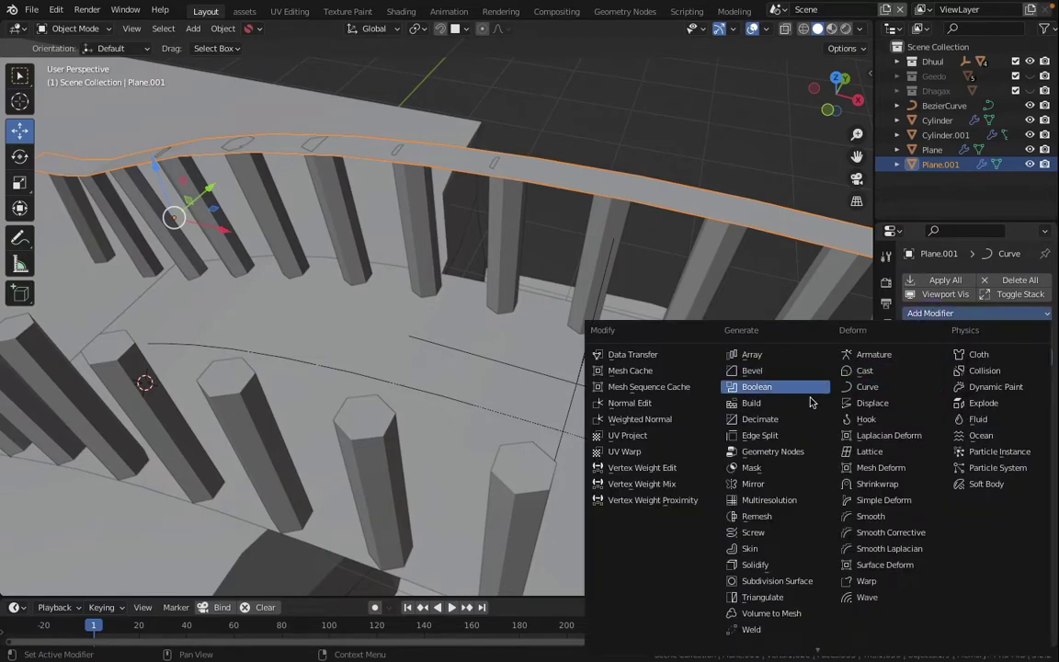
left_click(755, 566)
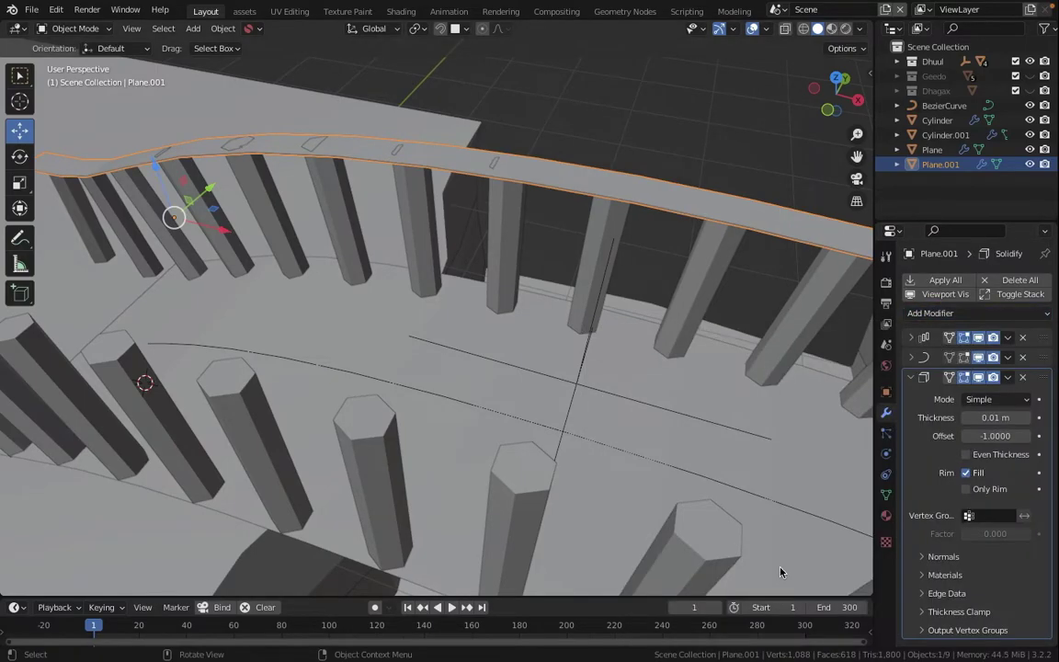
left_click_drag(995, 417, 993, 418)
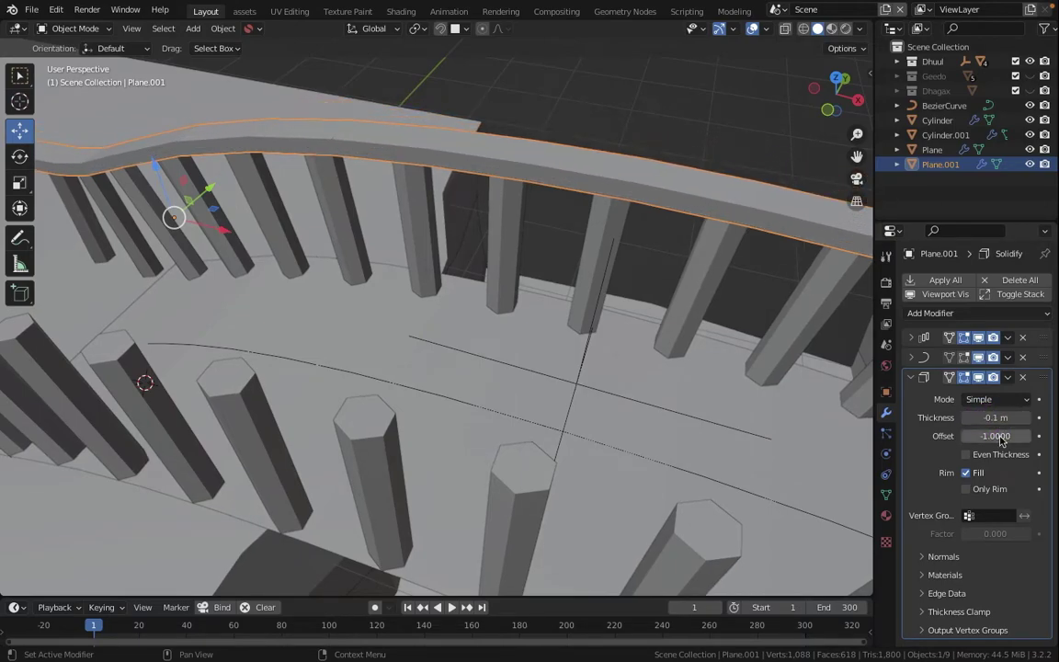
left_click(921, 378)
left_click(914, 380)
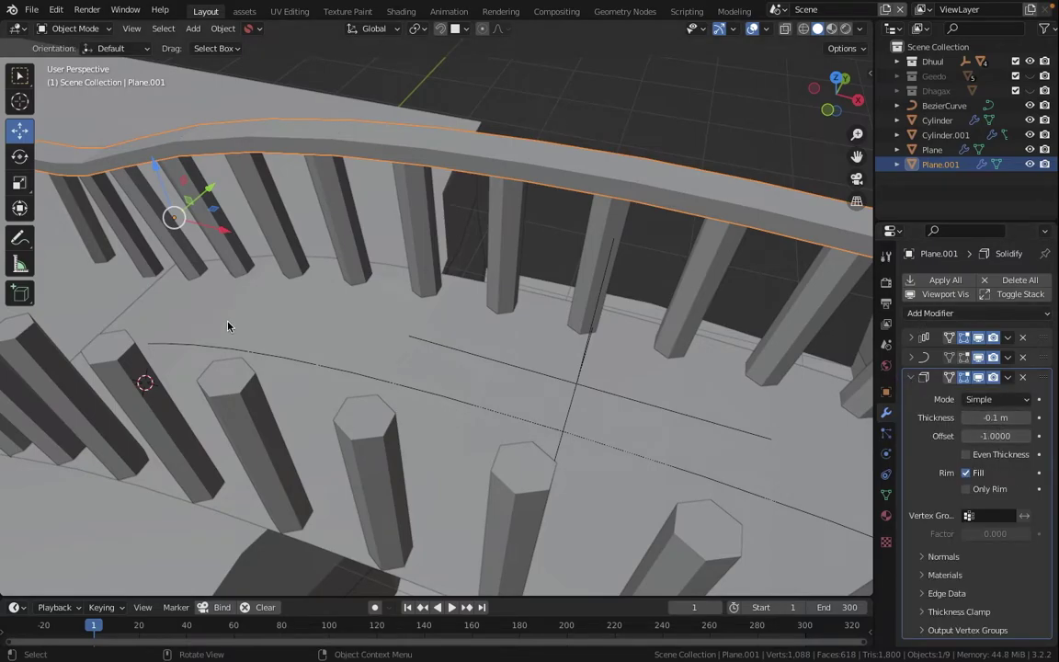
Step: Duplicate the handrail with a -1.73 m Y offset and fine-tune the copy along Y over the near row of posts
scroll(229, 326, "down", 4)
key("shift+d")
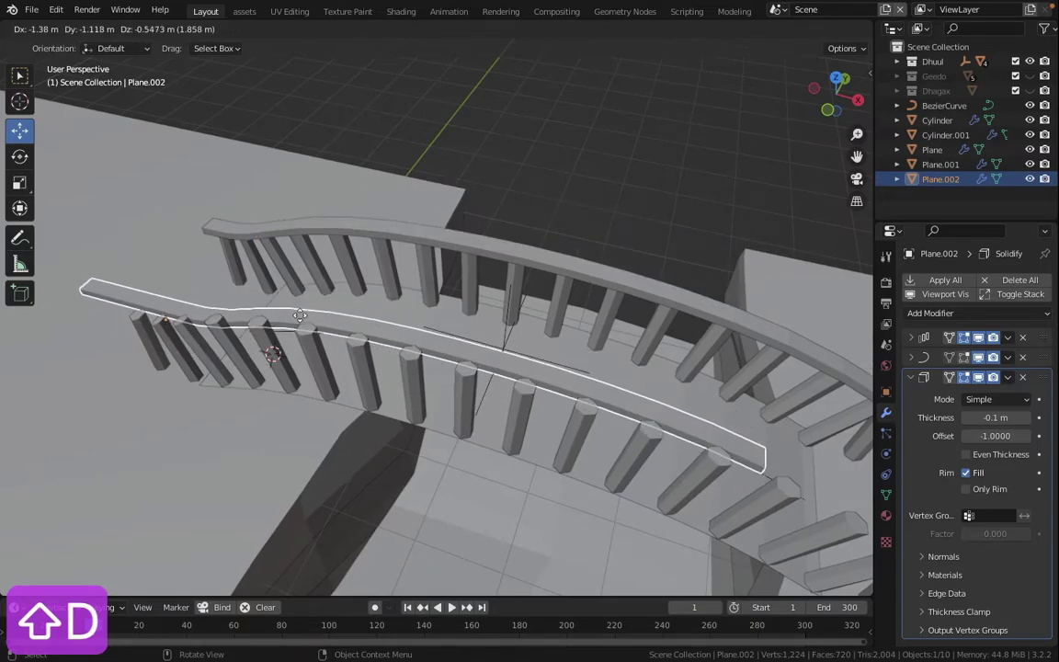
key("BackSpace")
key("BackSpace")
key("BackSpace")
type("-1.7")
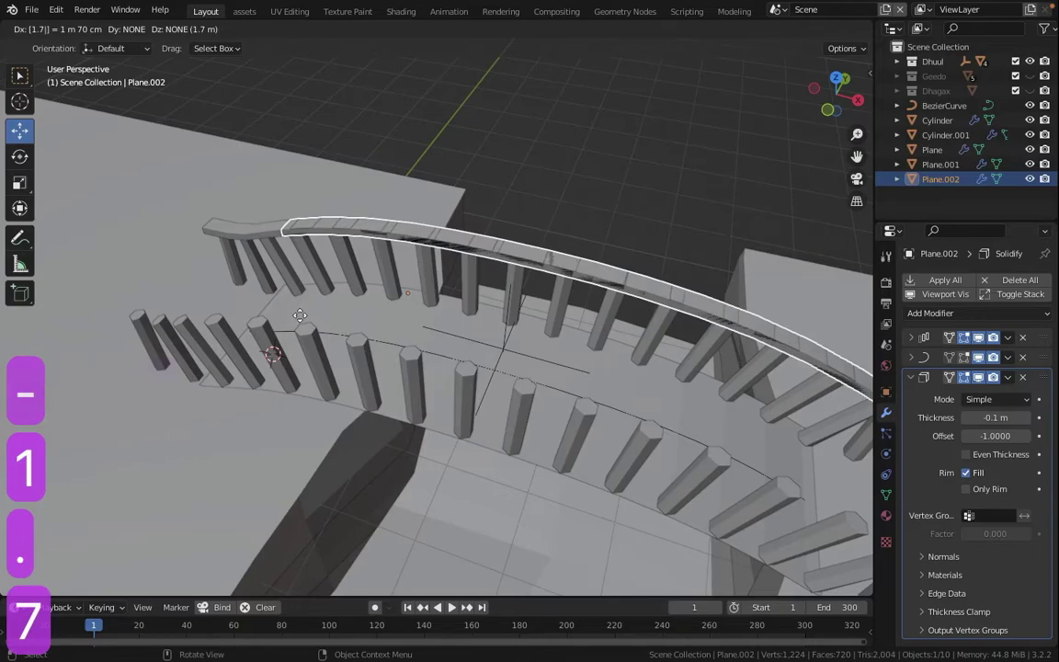
type("3")
key("Return")
middle_click_drag(300, 315, 543, 278)
key("g")
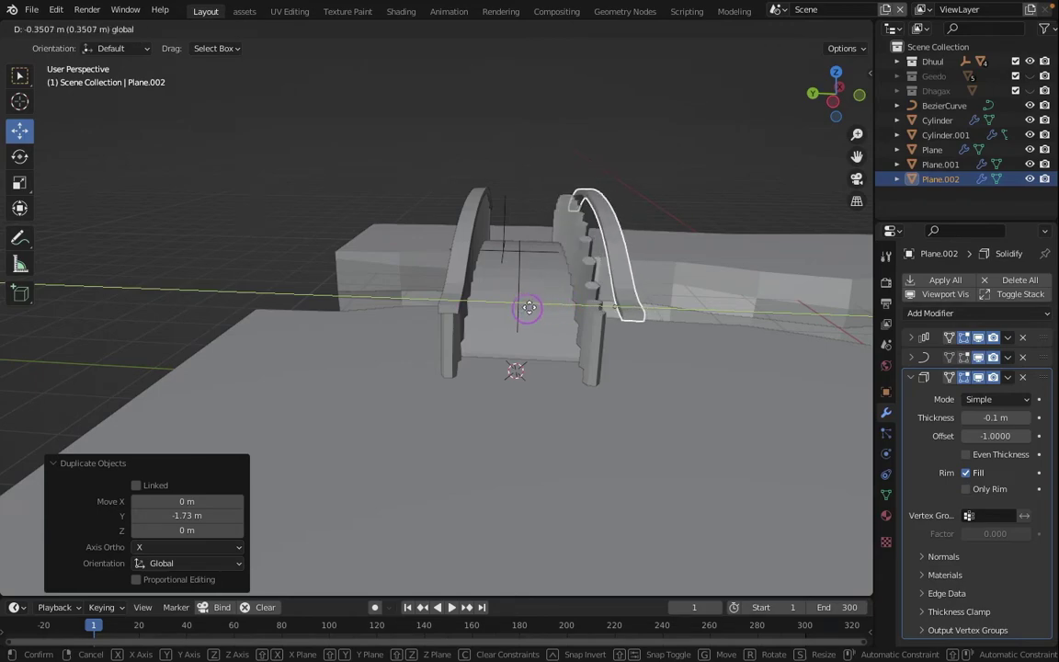
left_click(537, 307)
Step: Add a Solidify modifier to the bridge deck with a thickness of 0.19 m
middle_click_drag(537, 307, 608, 281)
left_click(608, 281)
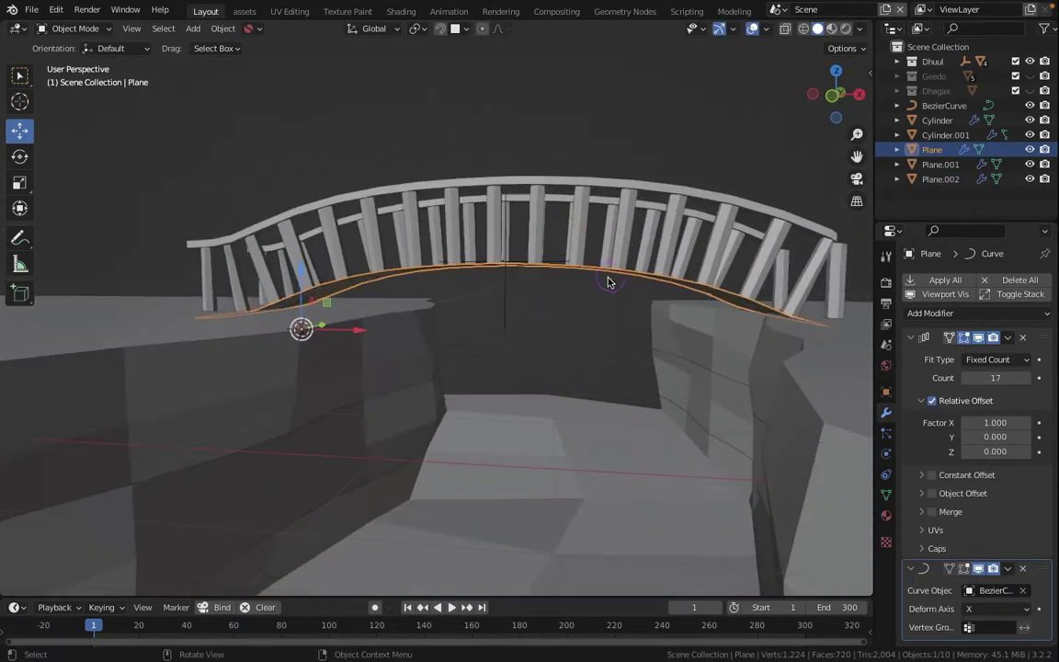
left_click_drag(911, 342, 924, 357)
left_click(926, 315)
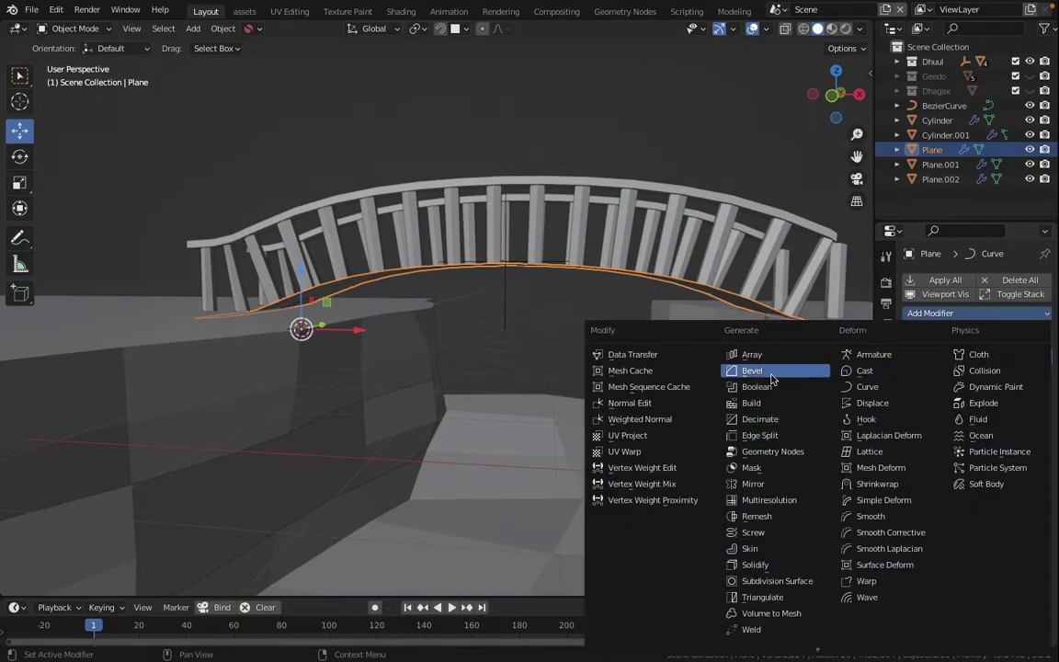
left_click(696, 513)
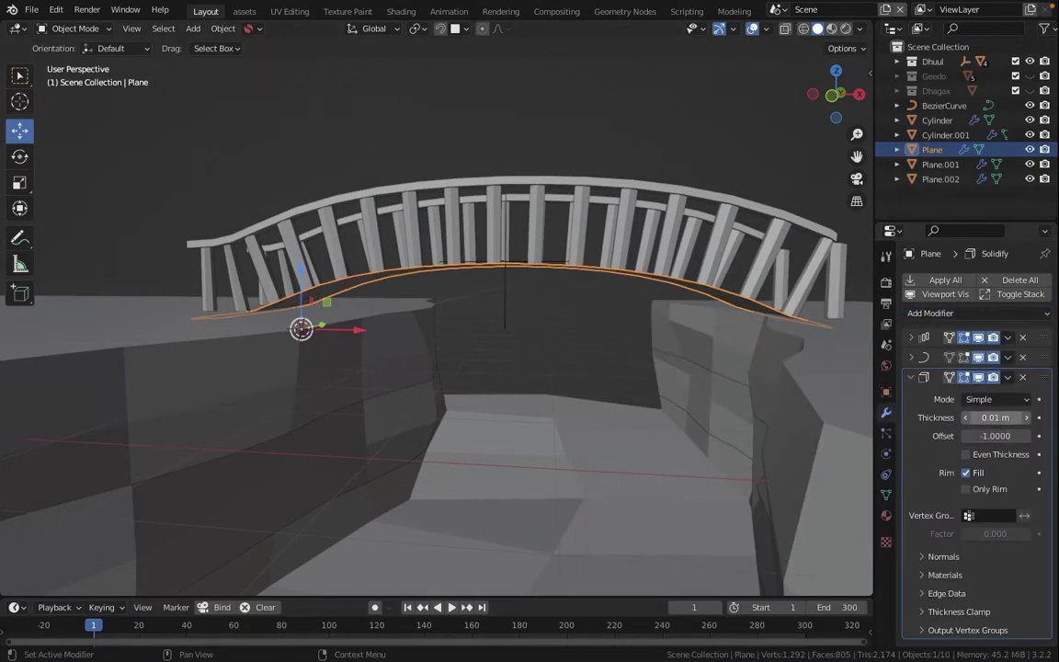
left_click_drag(993, 417, 1013, 415)
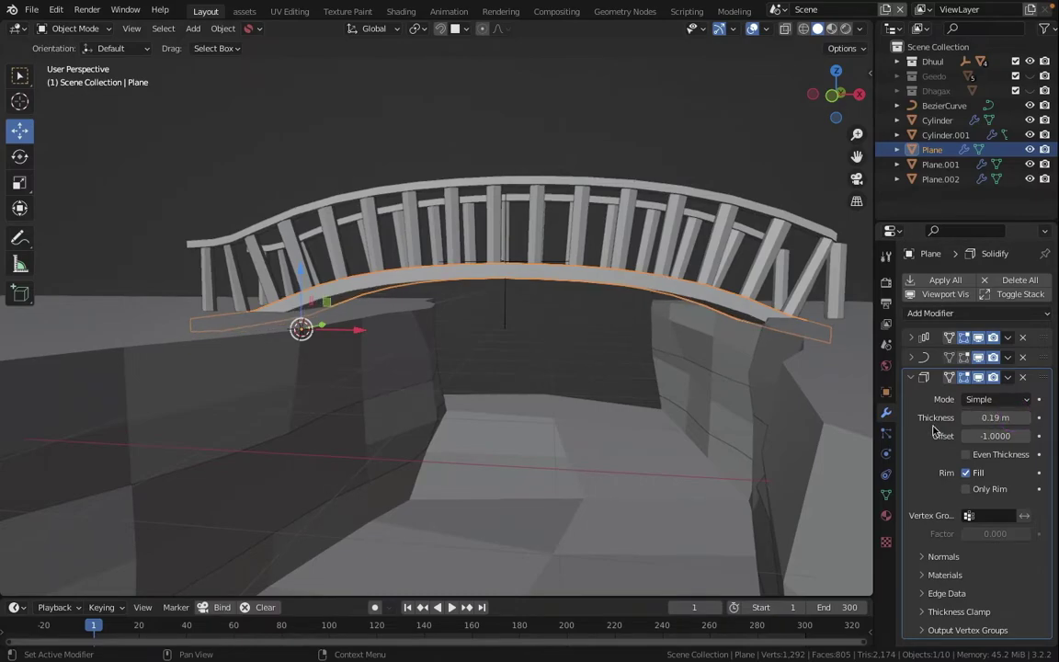
Step: Set the Array count of both handrails to 18 so they reach past the last posts
middle_click_drag(478, 234, 526, 293)
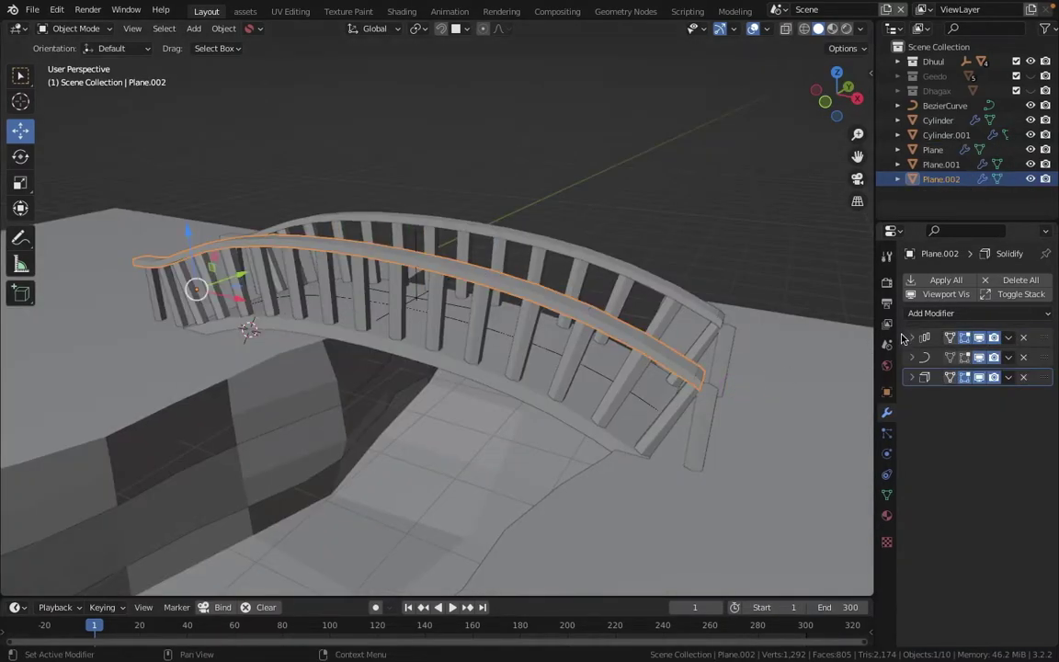
left_click(910, 337)
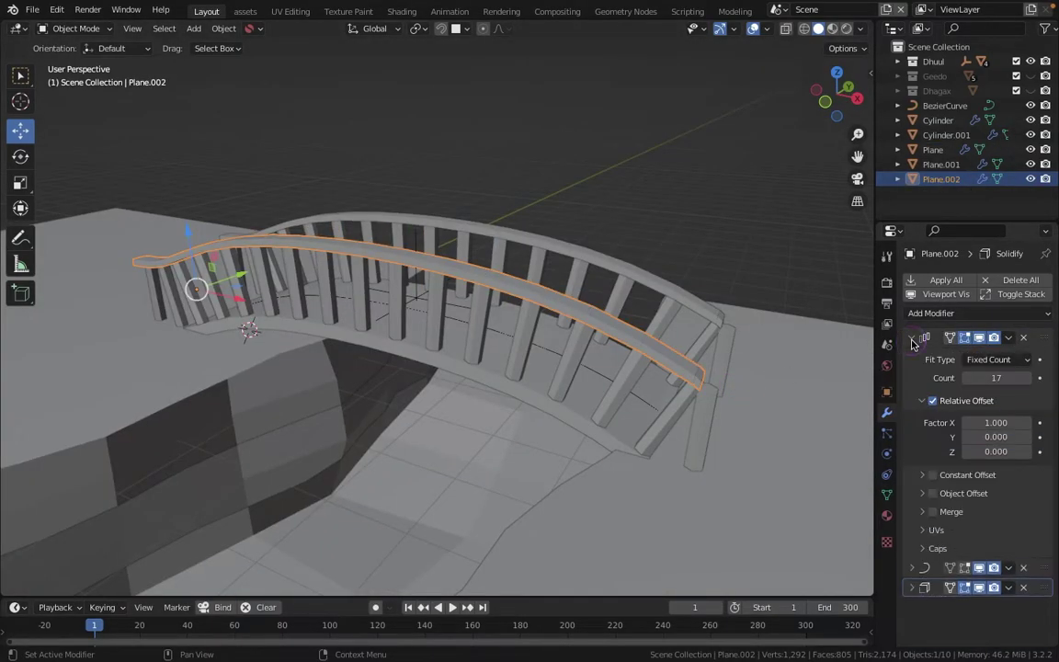
left_click(1027, 377)
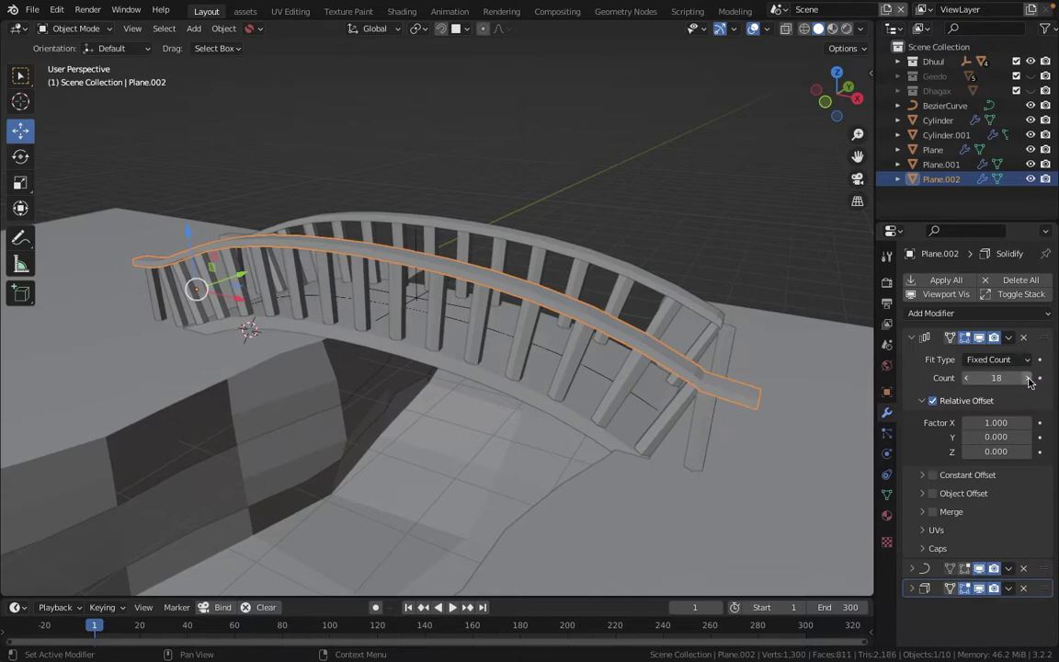
left_click(710, 313)
left_click(911, 338)
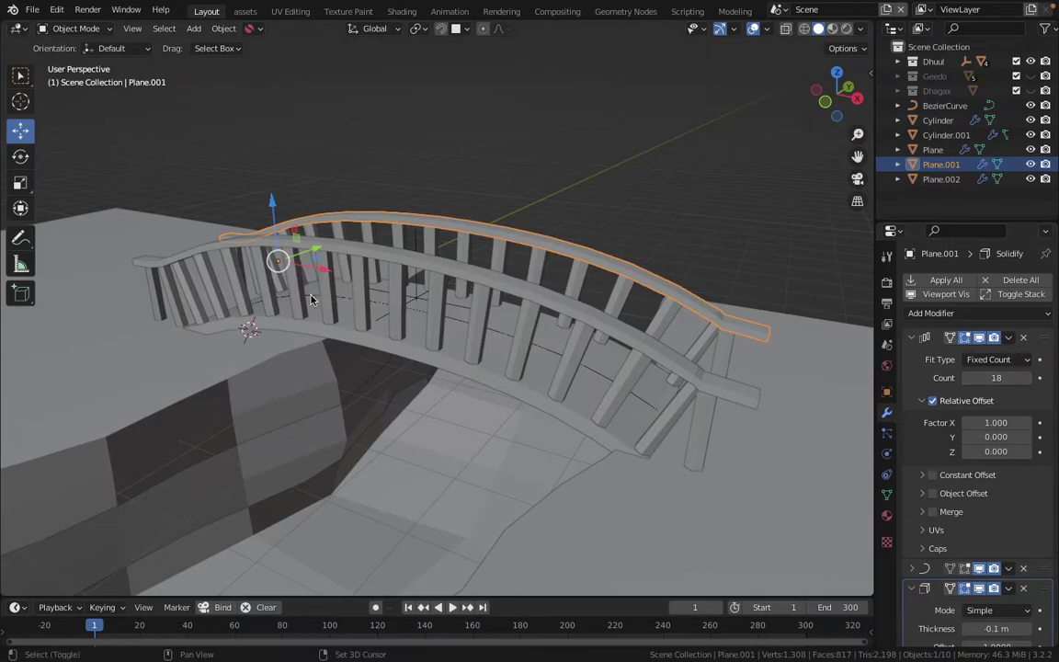
Step: Copy the near post row's Array count as a new driver and paste it onto the far post row's Array count
middle_click_drag(307, 297, 384, 317)
middle_click_drag(465, 289, 592, 378)
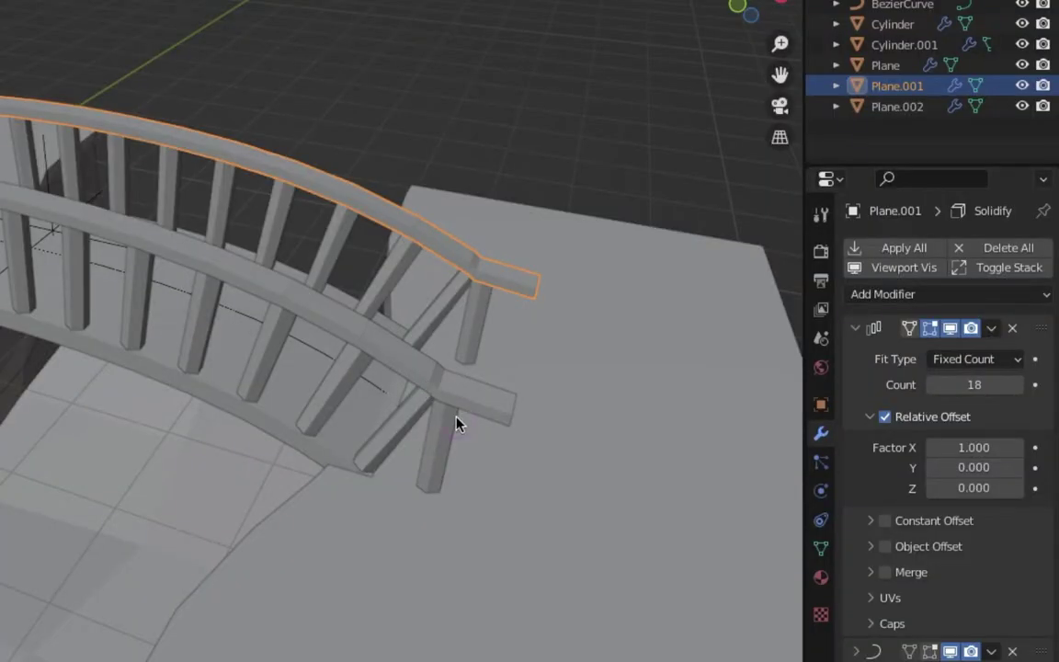
left_click(457, 423)
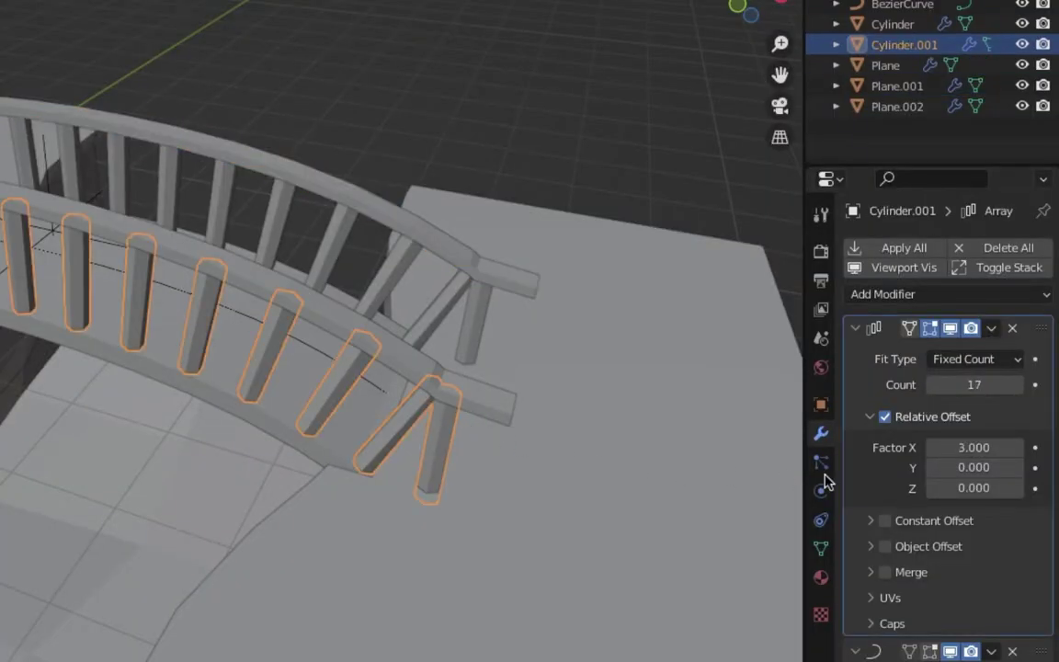
left_click(1017, 386)
left_click(932, 385)
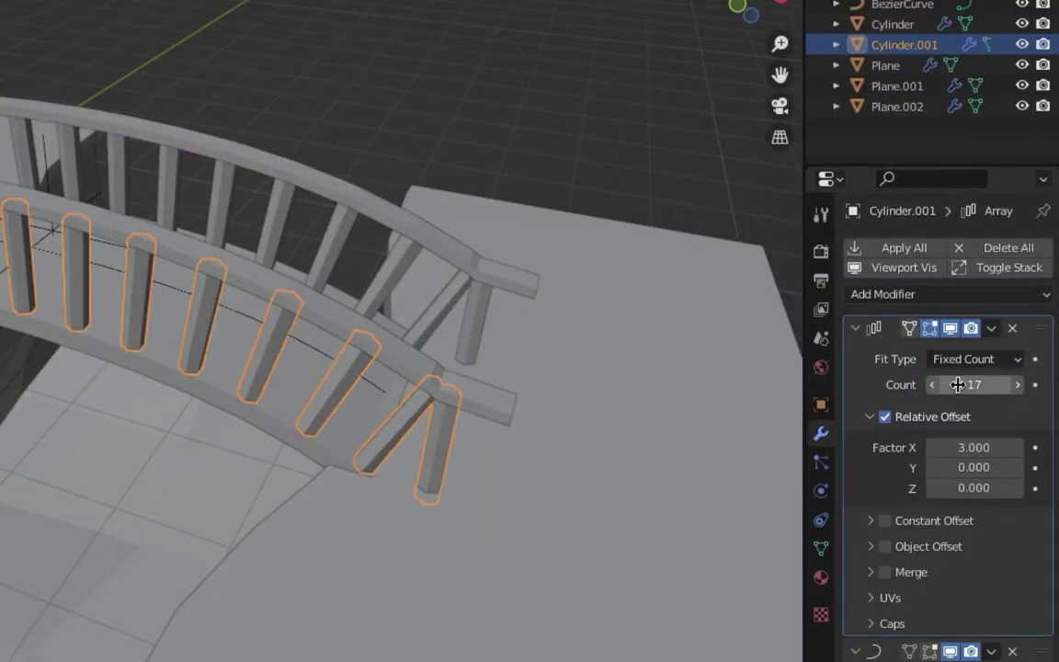
right_click(932, 387)
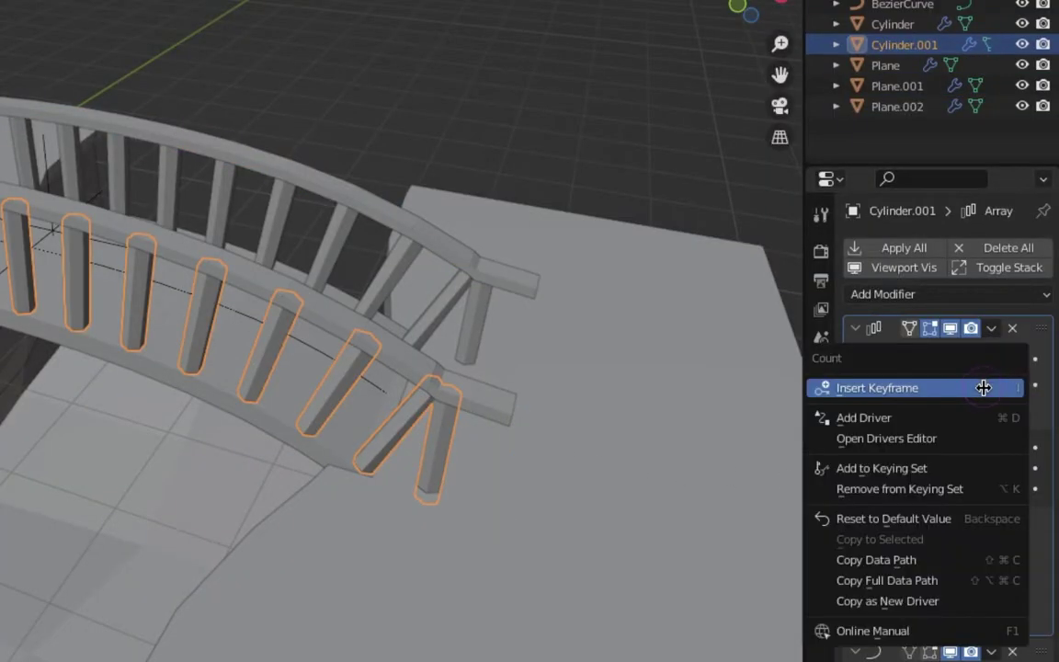
left_click(922, 601)
left_click(475, 331)
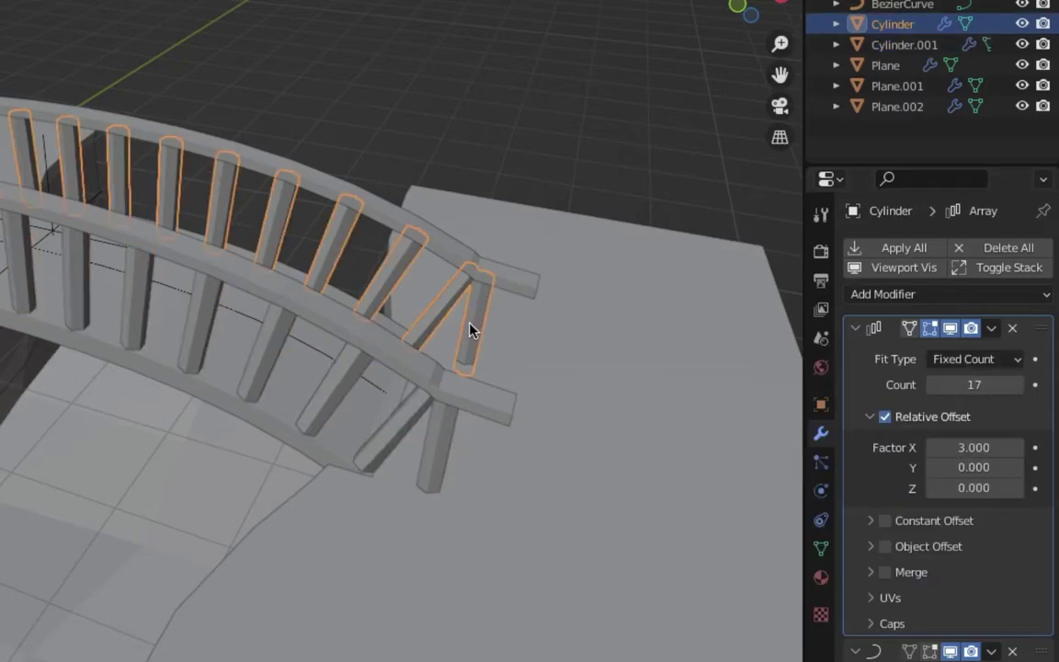
right_click(978, 385)
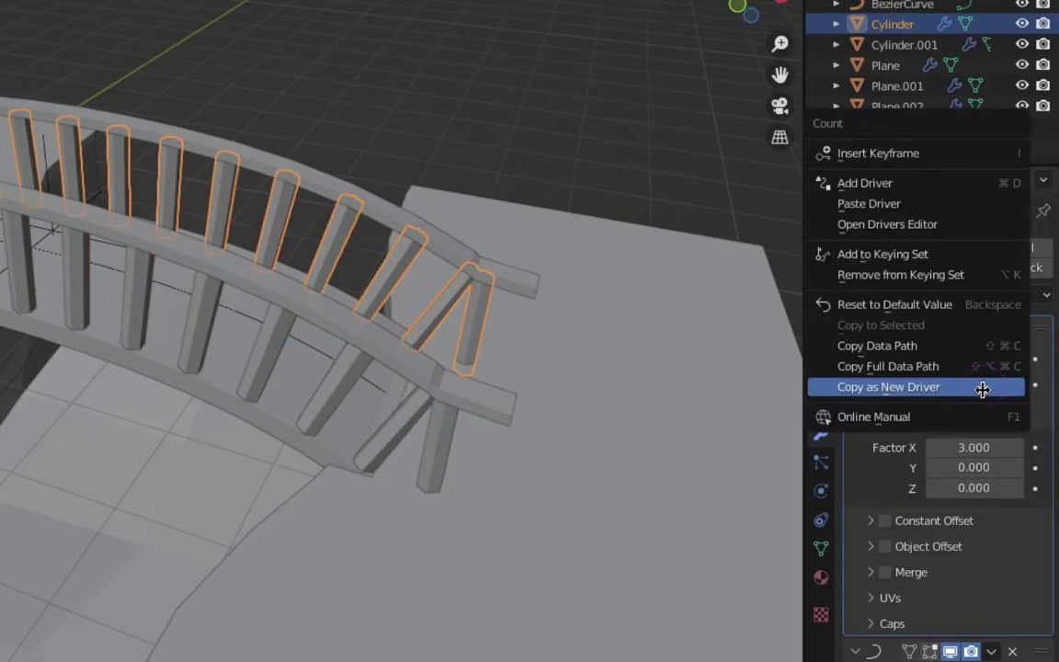
left_click(897, 203)
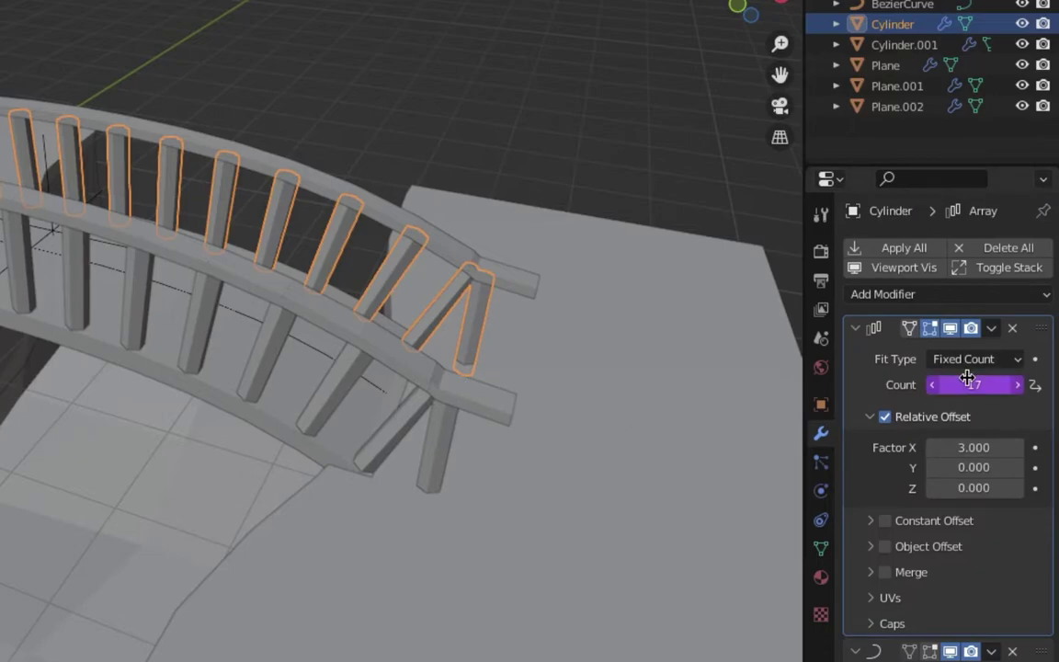
left_click(1016, 385)
left_click_drag(977, 388, 965, 388)
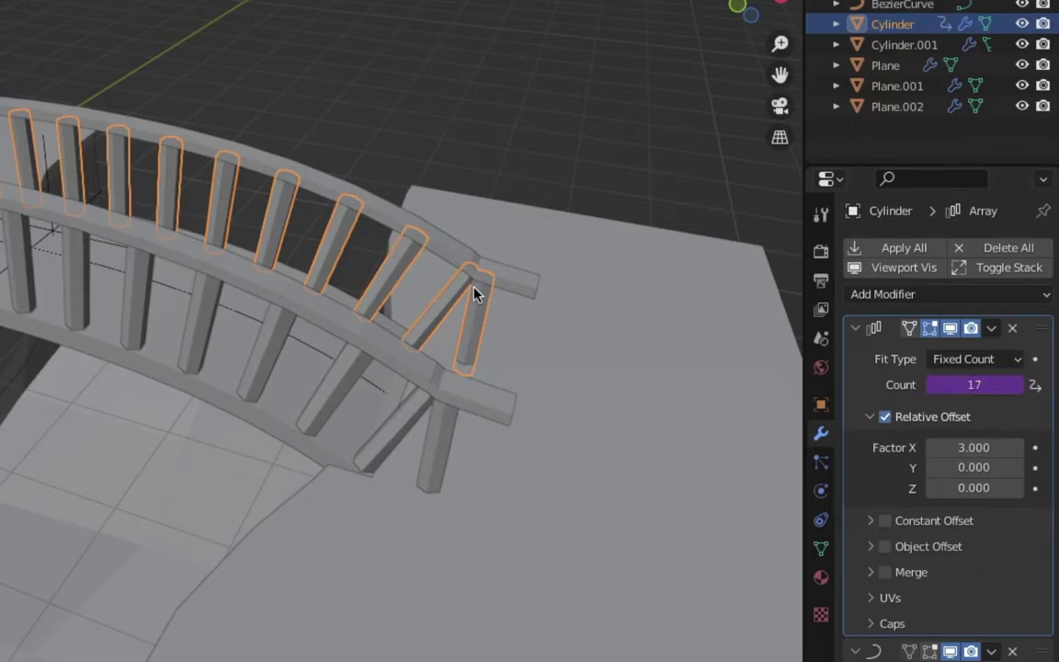
Step: Test the linked post rows by setting the near row's Array count to 18 and back to 17
left_click(445, 437)
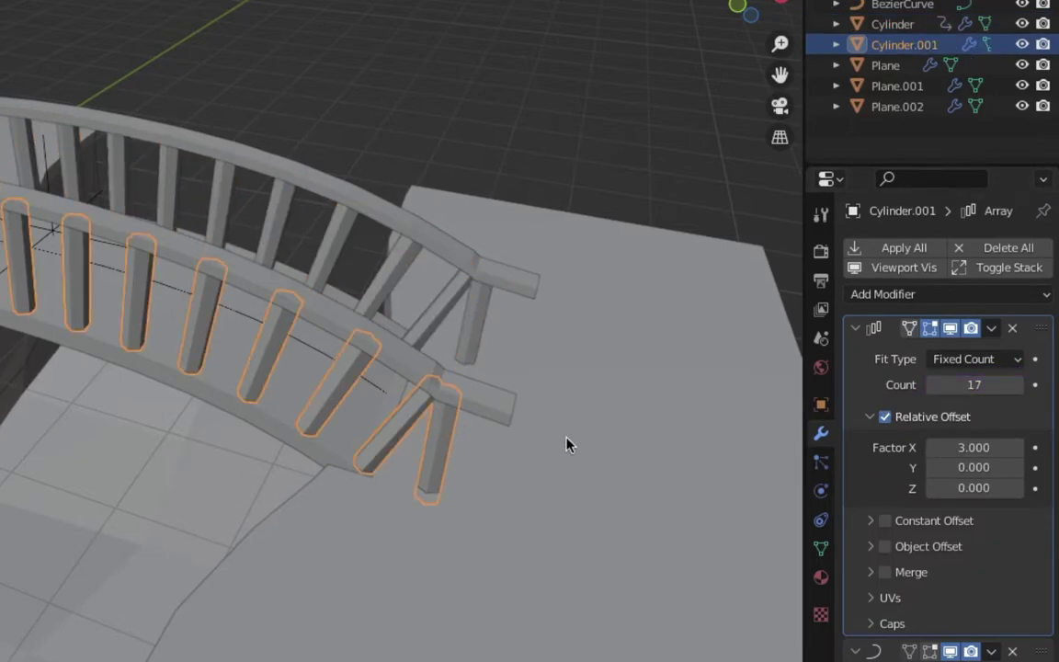
left_click(1018, 385)
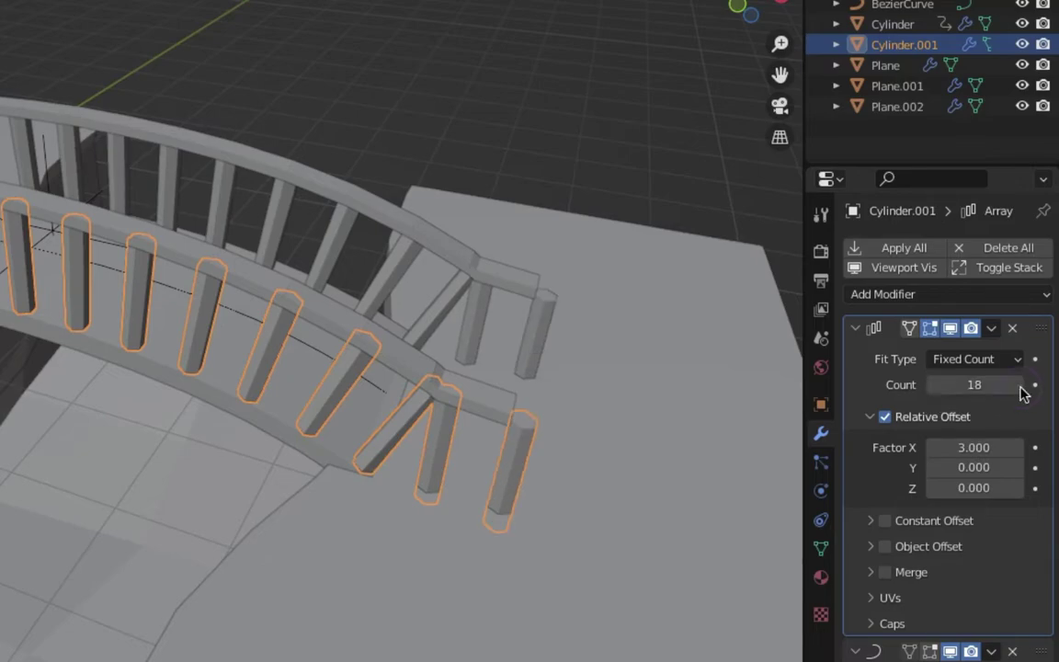
left_click(935, 387)
Step: Copy the near handrail's Array count as a new driver and paste it onto the far handrail's Array count
left_click(505, 291)
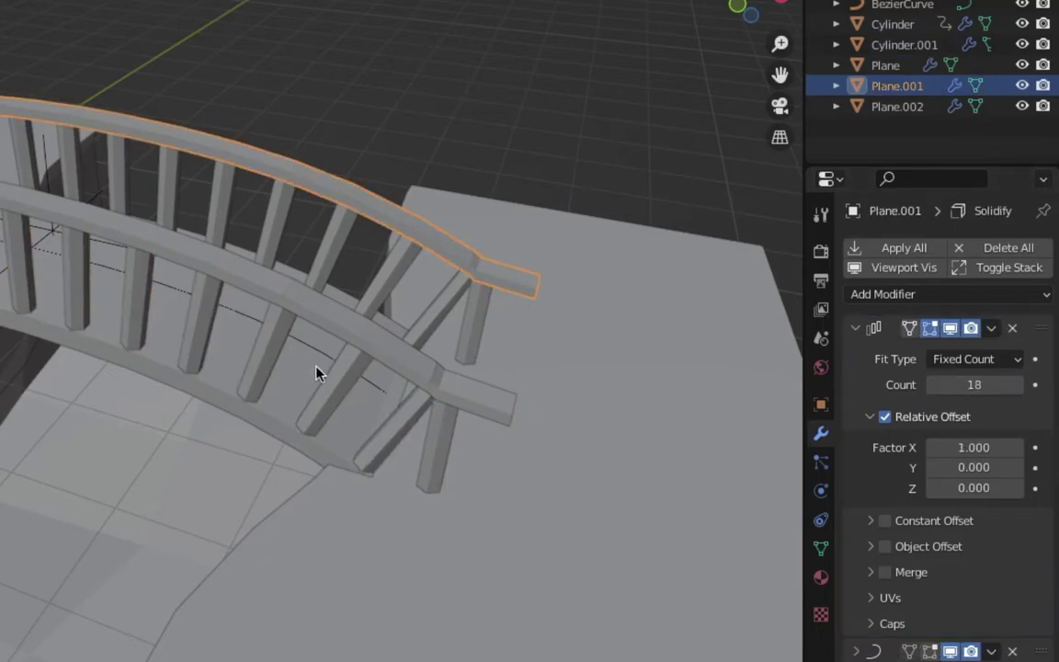
left_click(461, 388)
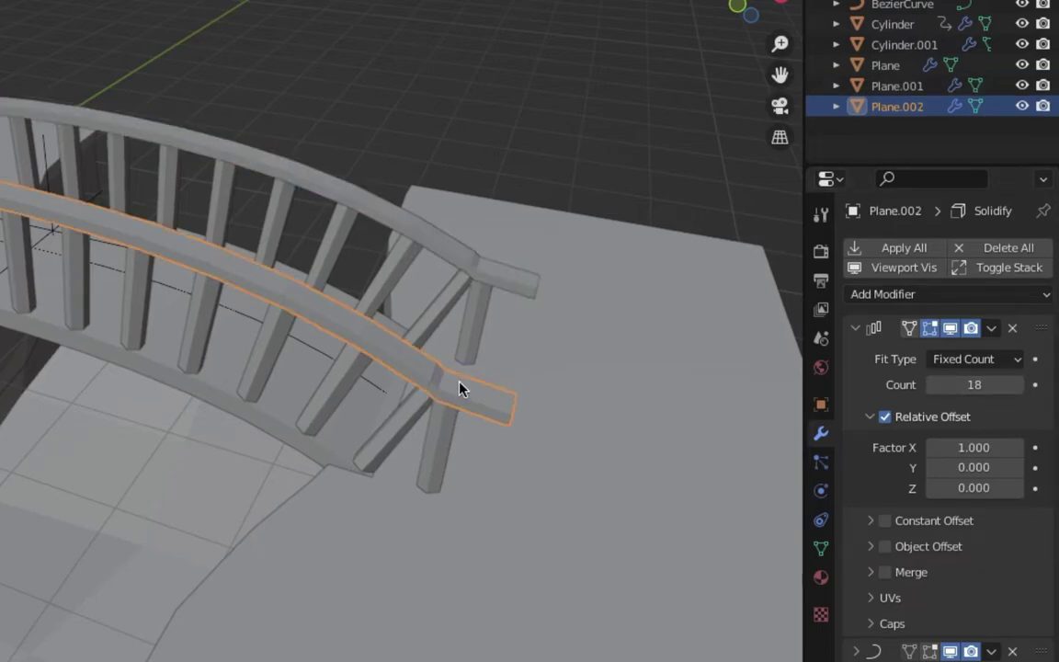
right_click(976, 384)
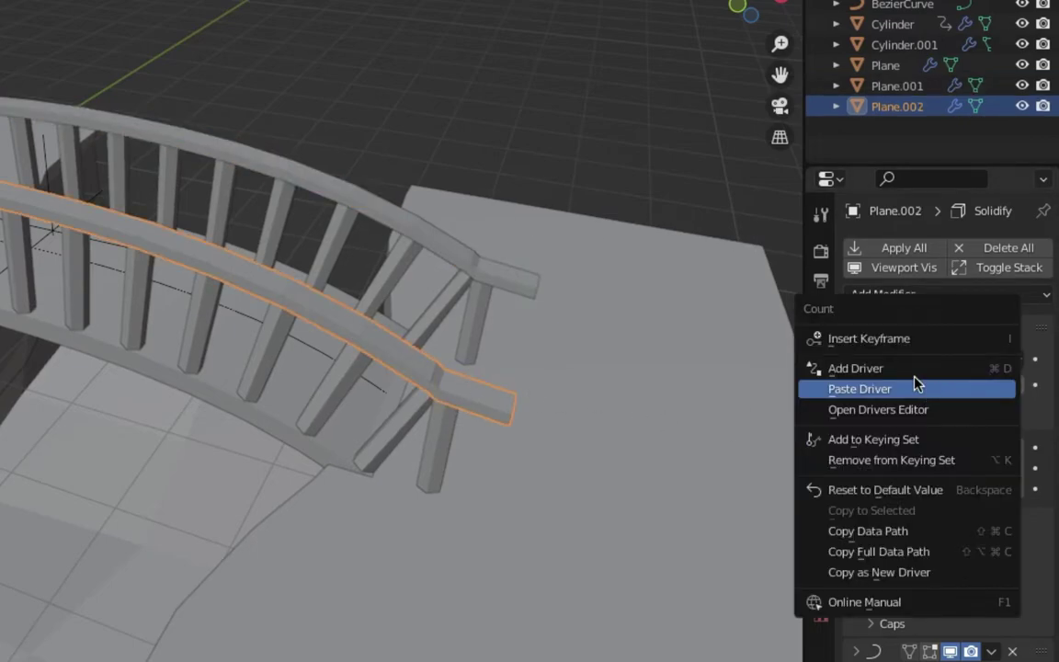
left_click(877, 574)
left_click(467, 260)
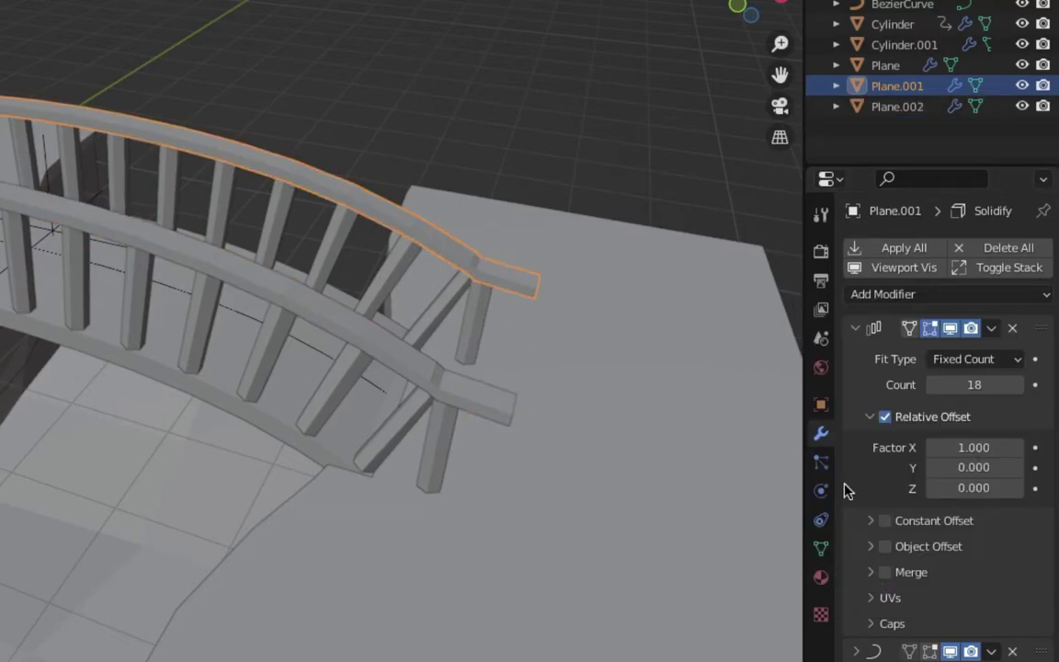
right_click(976, 384)
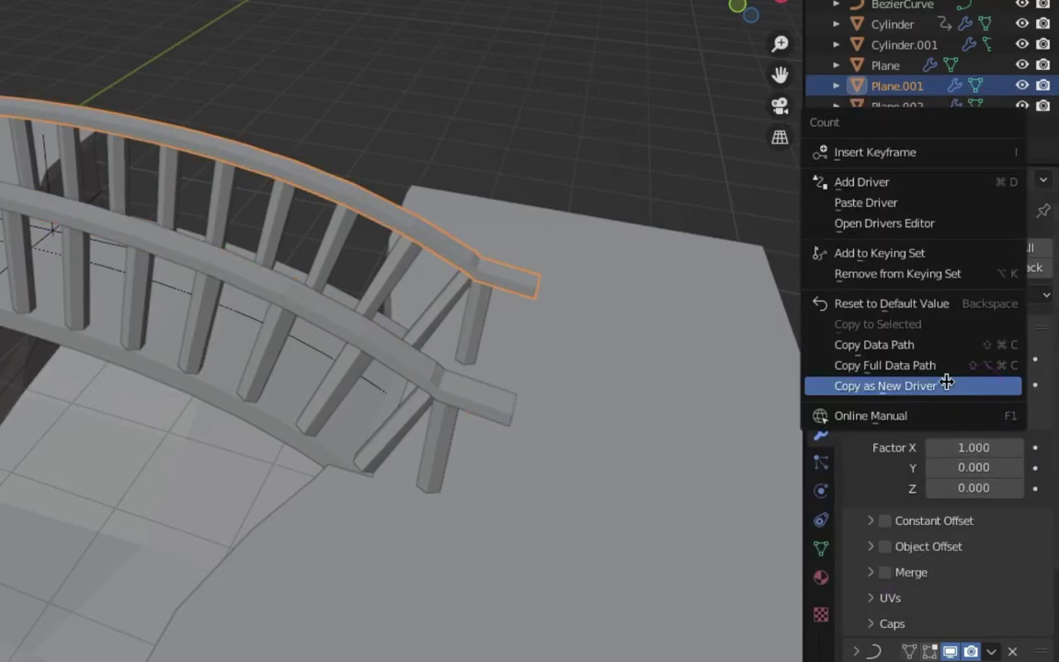
left_click(908, 204)
Step: Test the linked handrails by setting the near handrail's Array count to 19 and back to 18
left_click(512, 402)
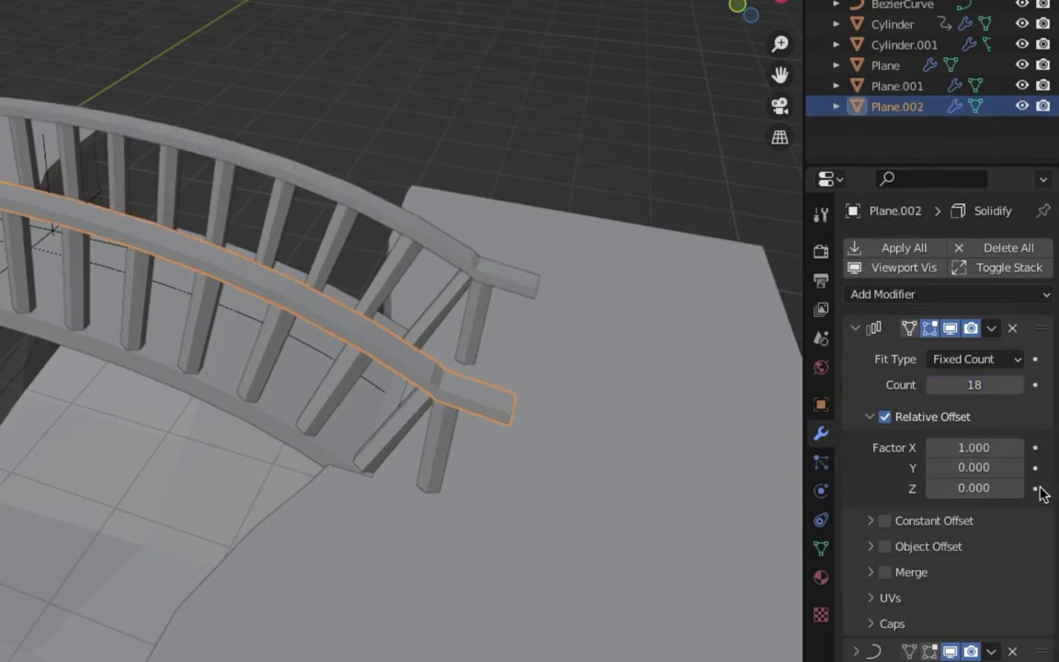
left_click(1018, 386)
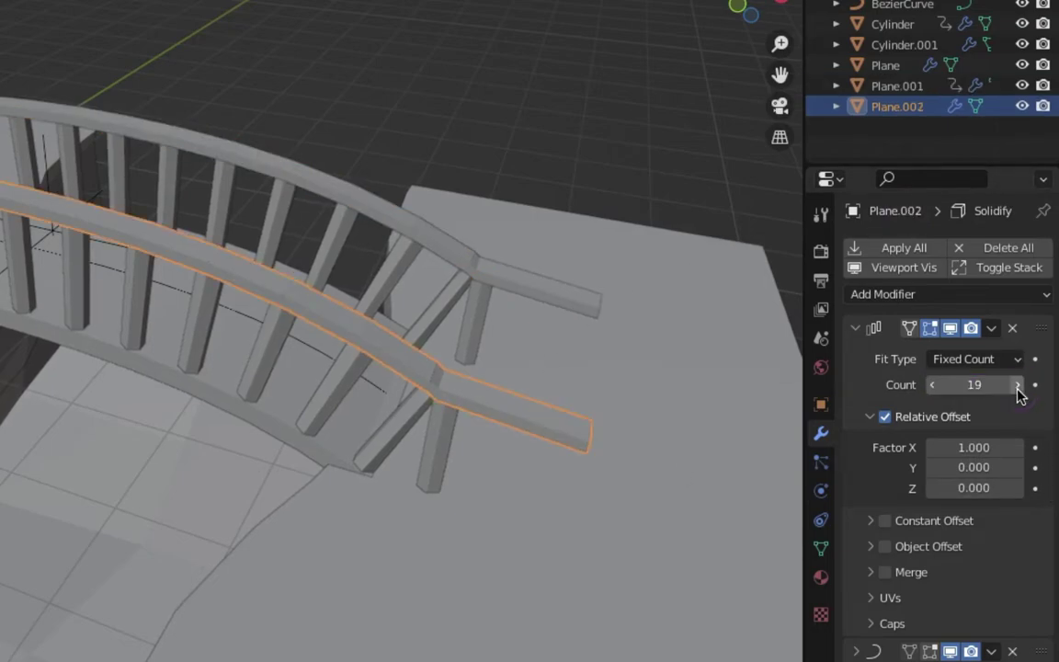
left_click(932, 384)
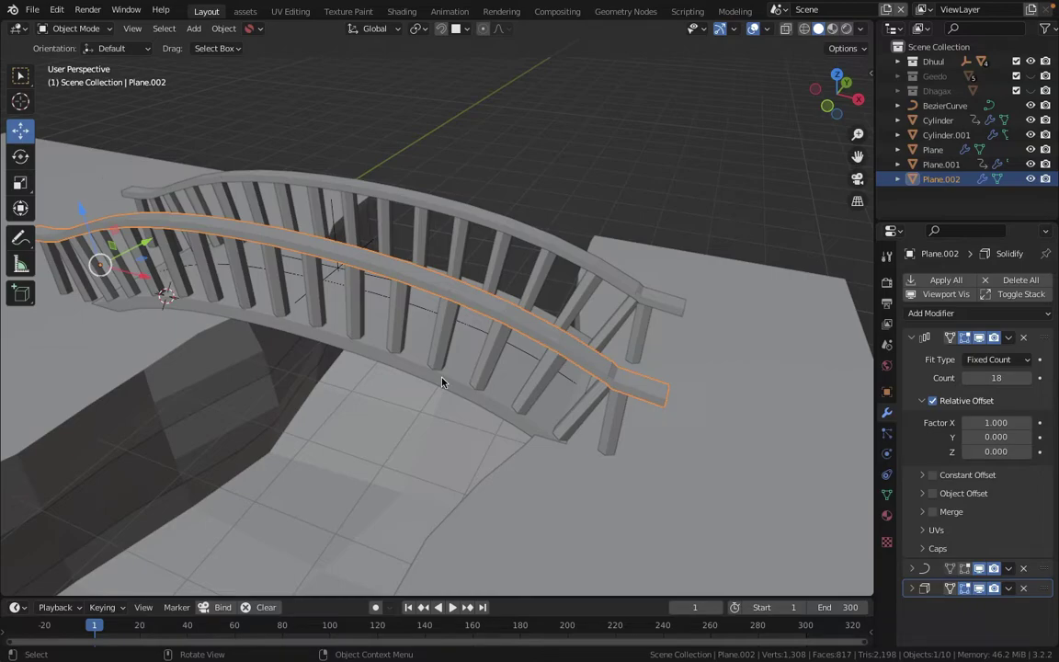
Step: Copy the near posts' relative X offset as a new driver and paste it onto the terrain's Z location
left_click(483, 376)
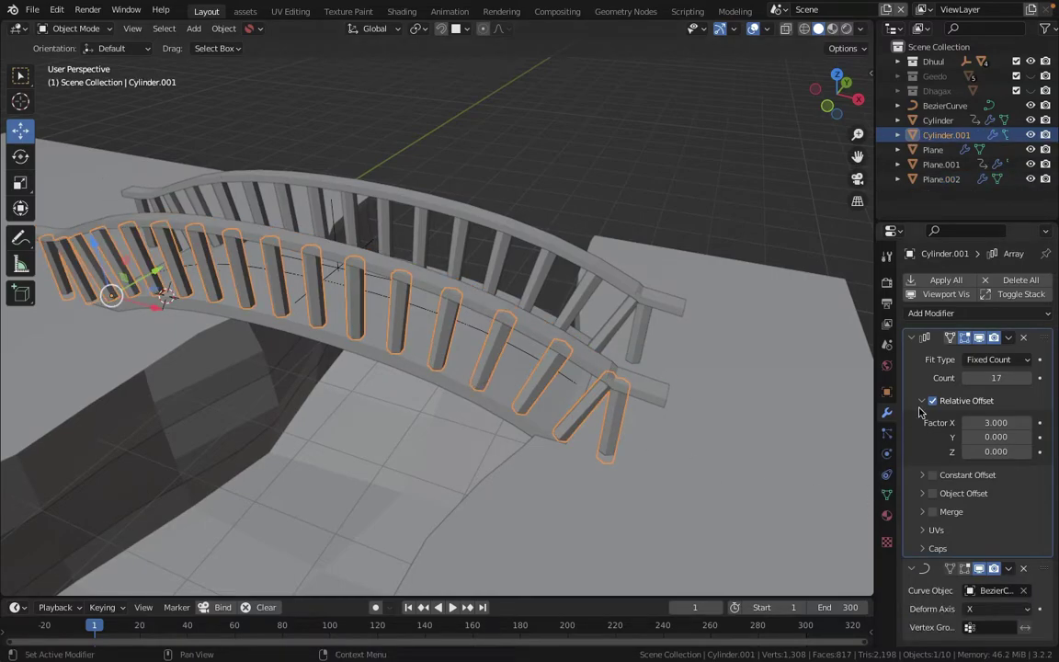
right_click(1011, 424)
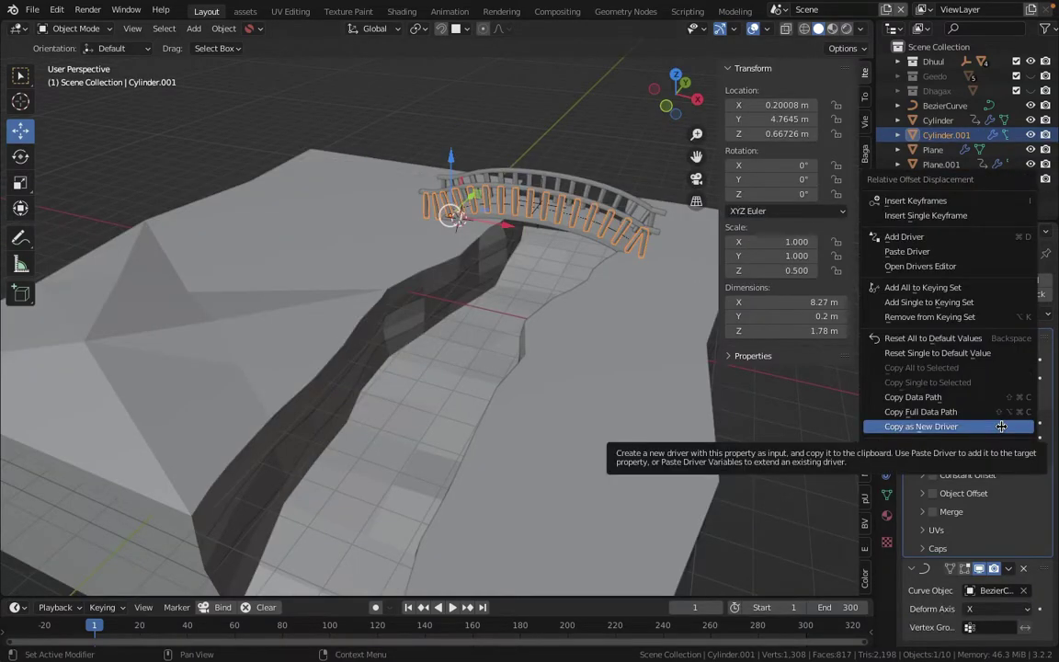
left_click(1011, 425)
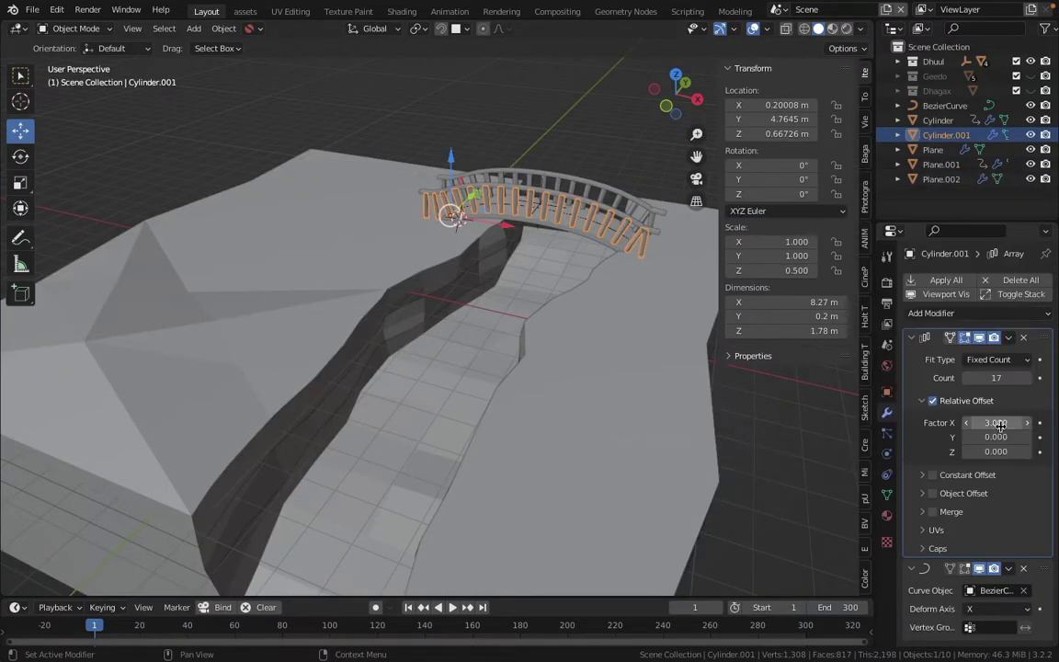
left_click(645, 328)
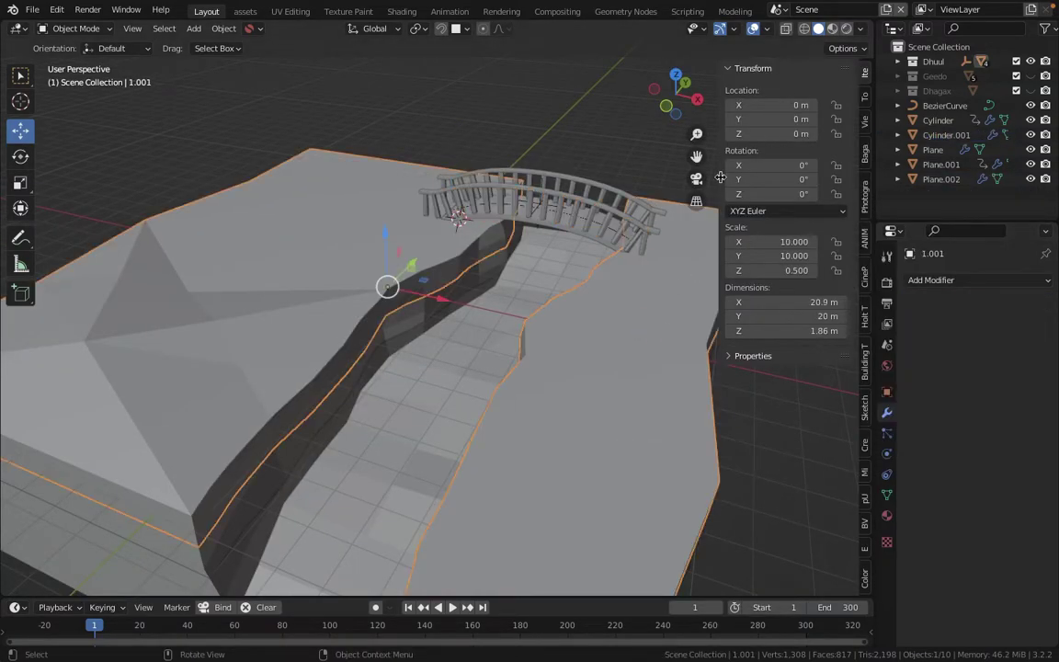
right_click(767, 134)
left_click(643, 131)
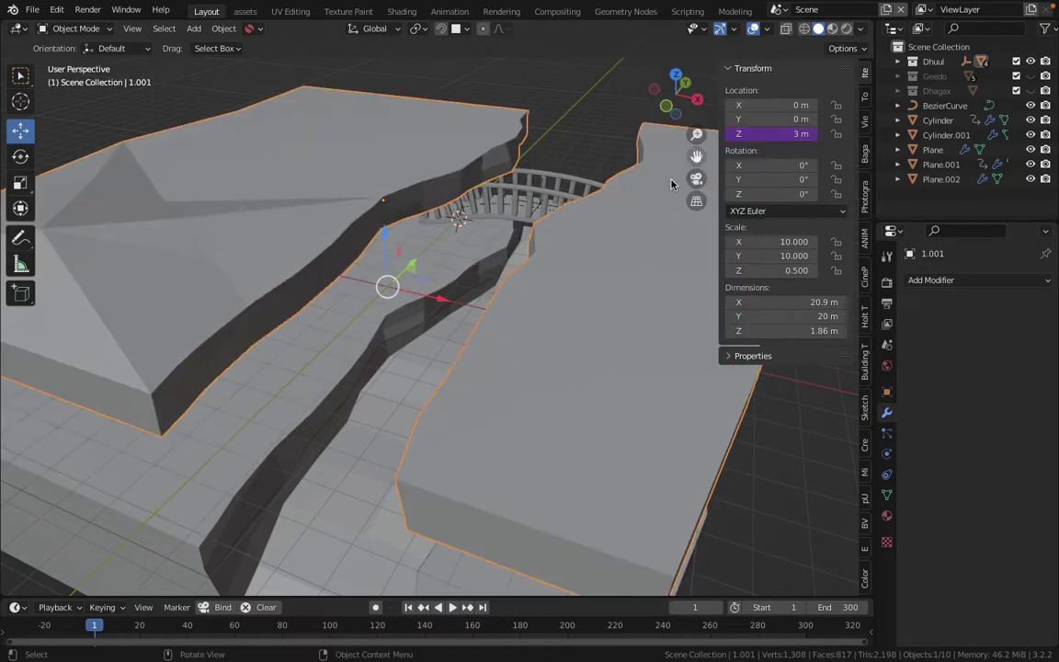
Step: Vary the near posts' relative X offset to test the terrain link, then undo the test and the link before saving the file
left_click(519, 205)
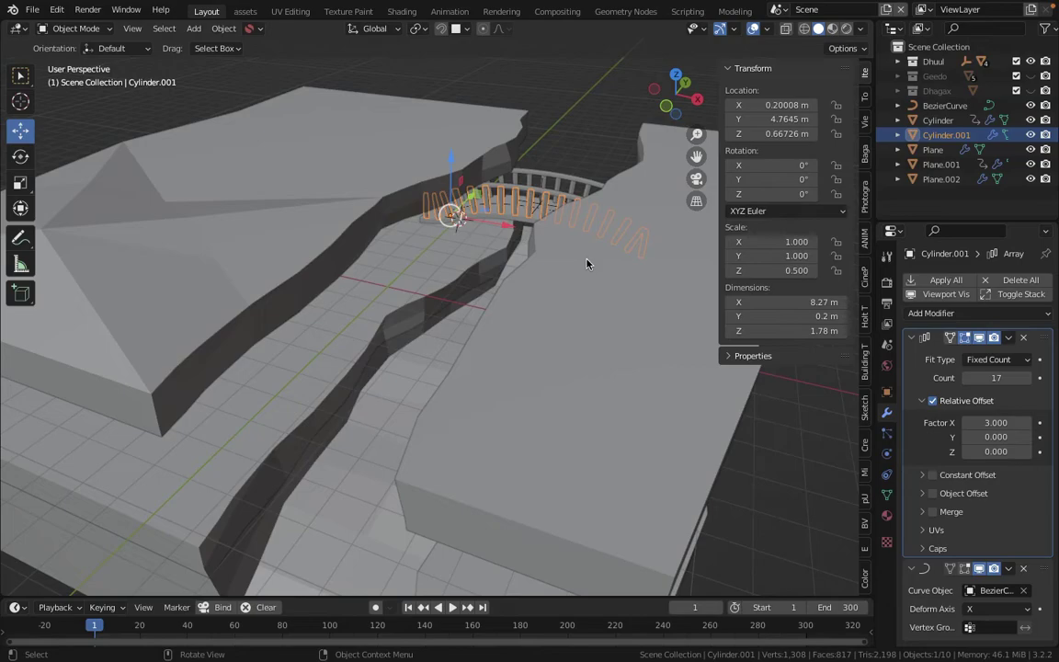
middle_click_drag(586, 263, 565, 188)
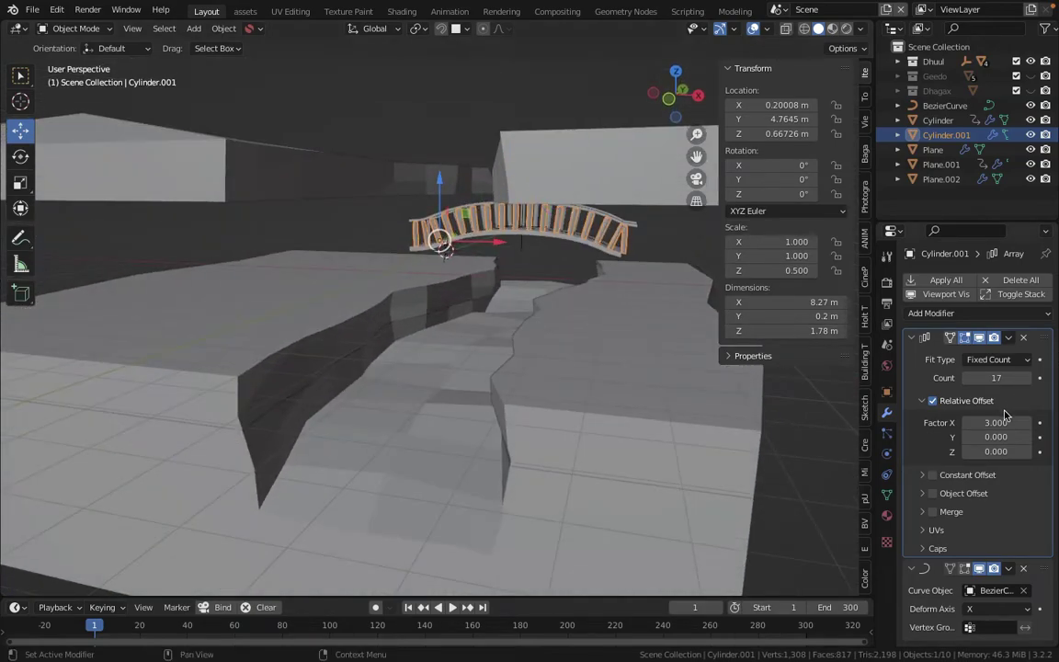
left_click_drag(992, 422, 1050, 418)
key("super+z")
key("super+z")
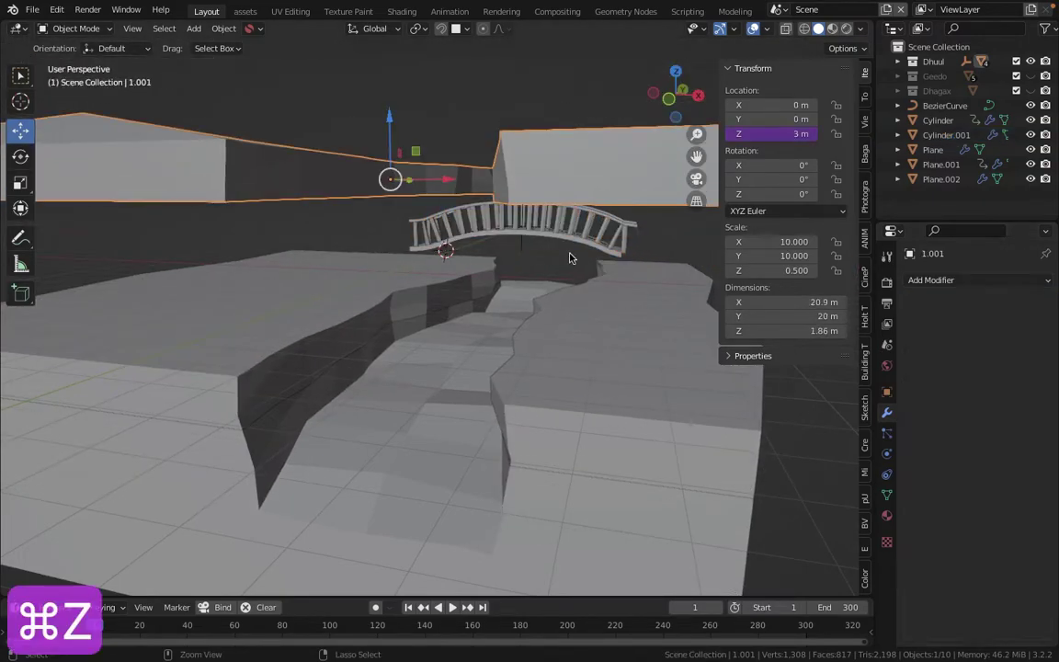
middle_click_drag(559, 193, 531, 276)
key("super+s")
Step: Raise the middle control point of the Bezier curve along Z to give the bridge a much taller arch
middle_click_drag(460, 331, 510, 307)
scroll(530, 283, "up", 4)
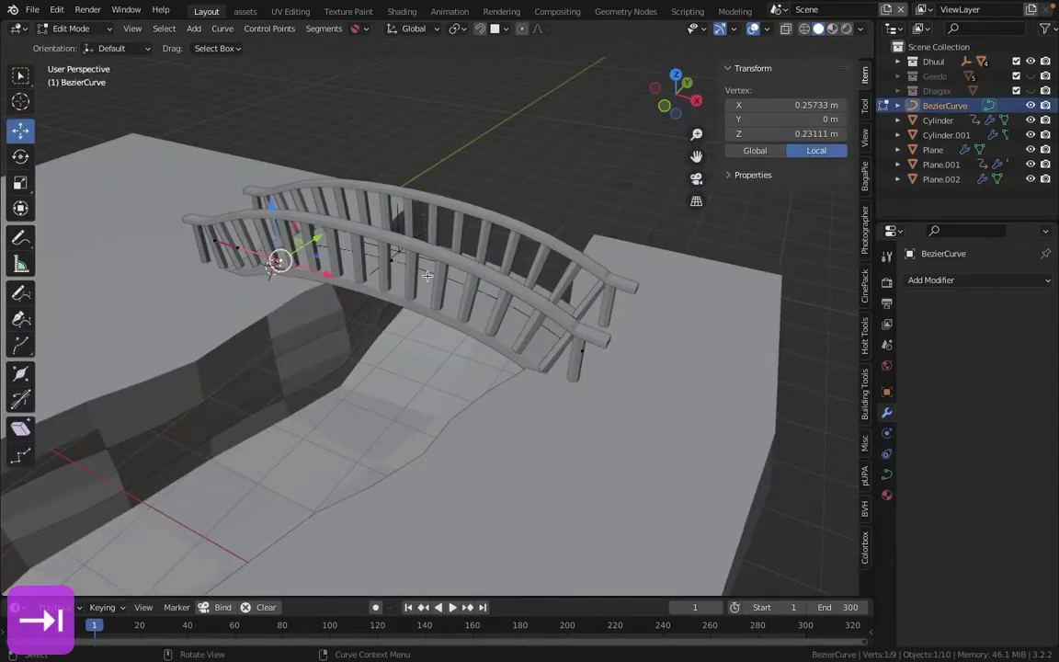
scroll(371, 199, "up", 5)
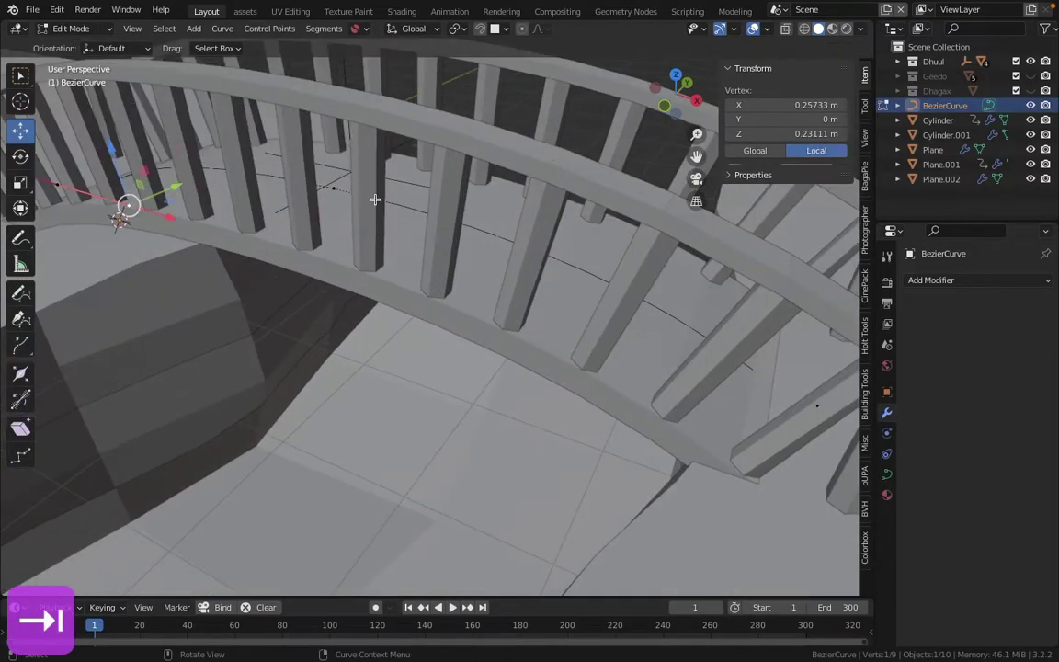
scroll(371, 199, "down", 5)
middle_click_drag(371, 199, 457, 253)
left_click(377, 256)
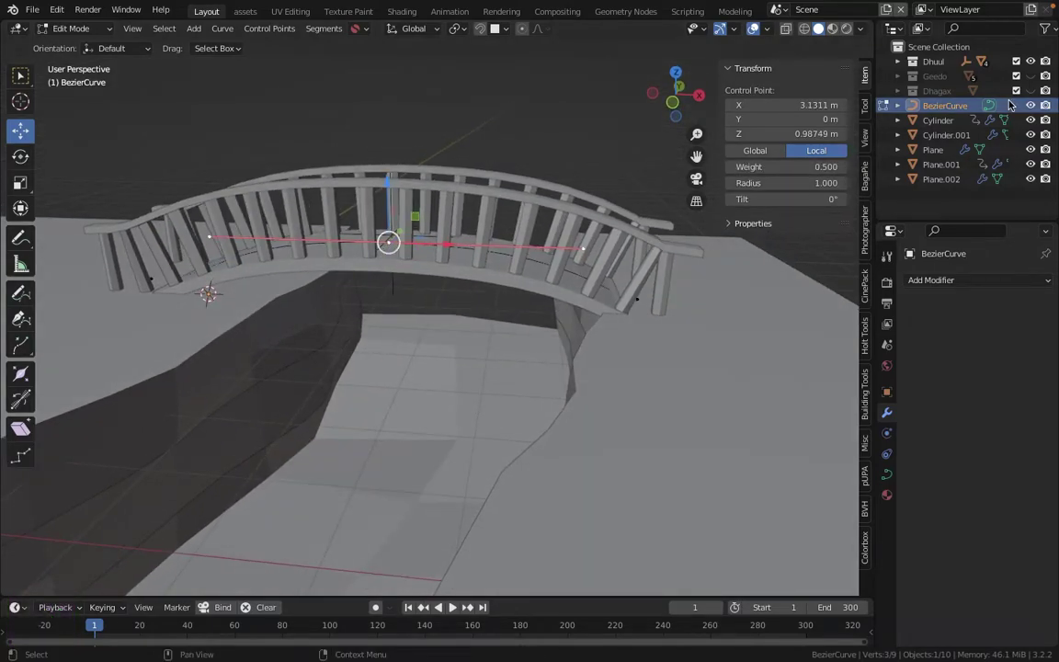
left_click_drag(385, 184, 371, 96)
key("Tab")
Step: Increase the near posts' Array count so both linked rows extend to the end of the taller arch
left_click(552, 170)
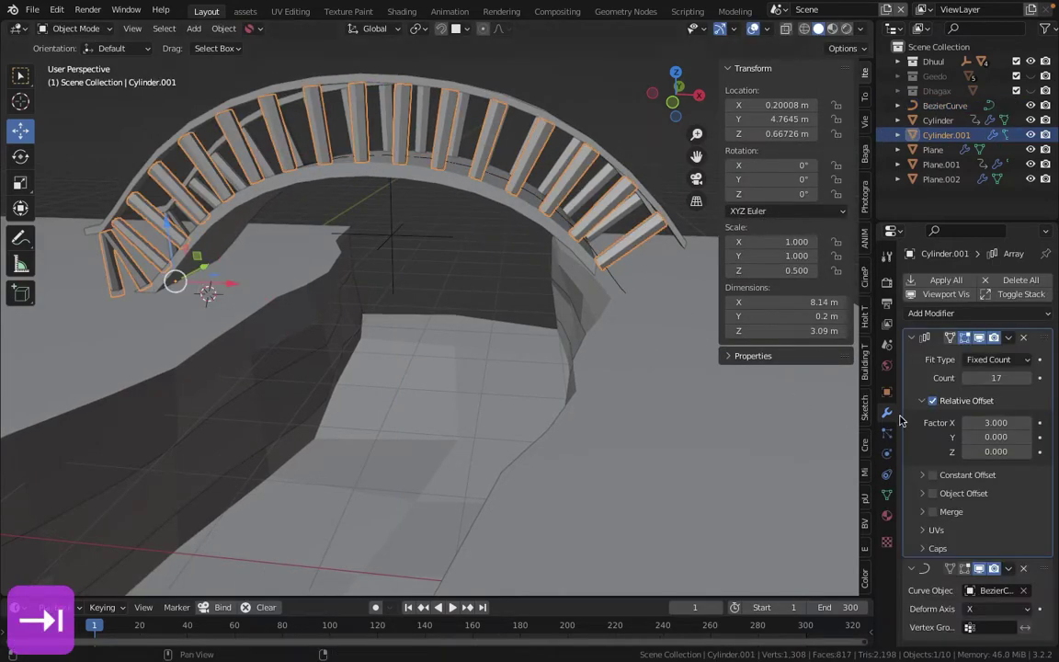
left_click(1022, 378)
left_click(1026, 394)
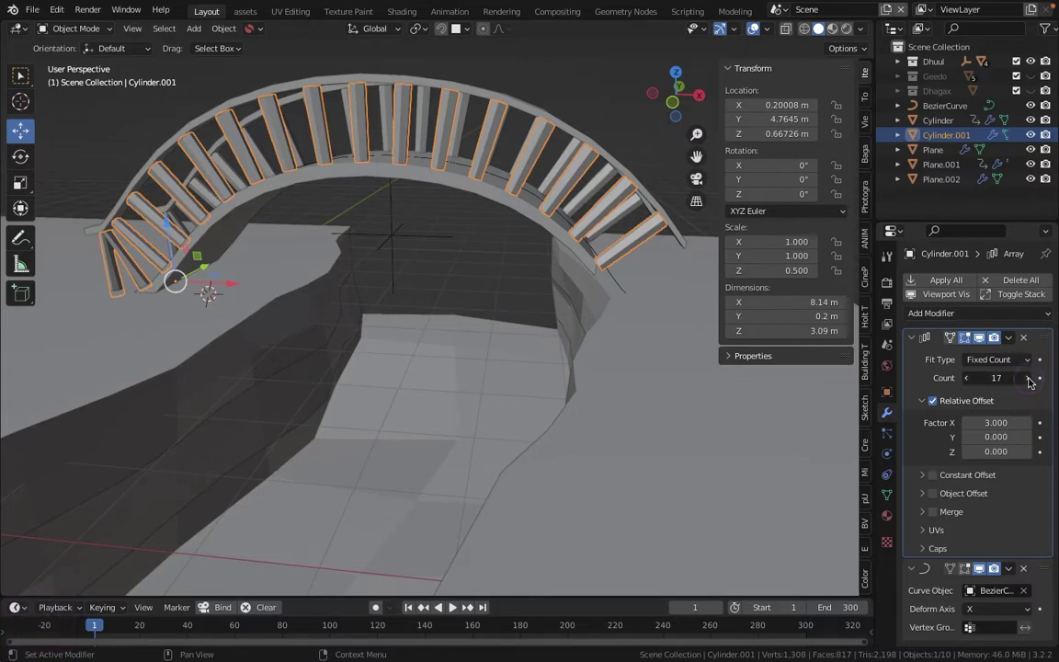
left_click(1028, 379)
left_click(1028, 378)
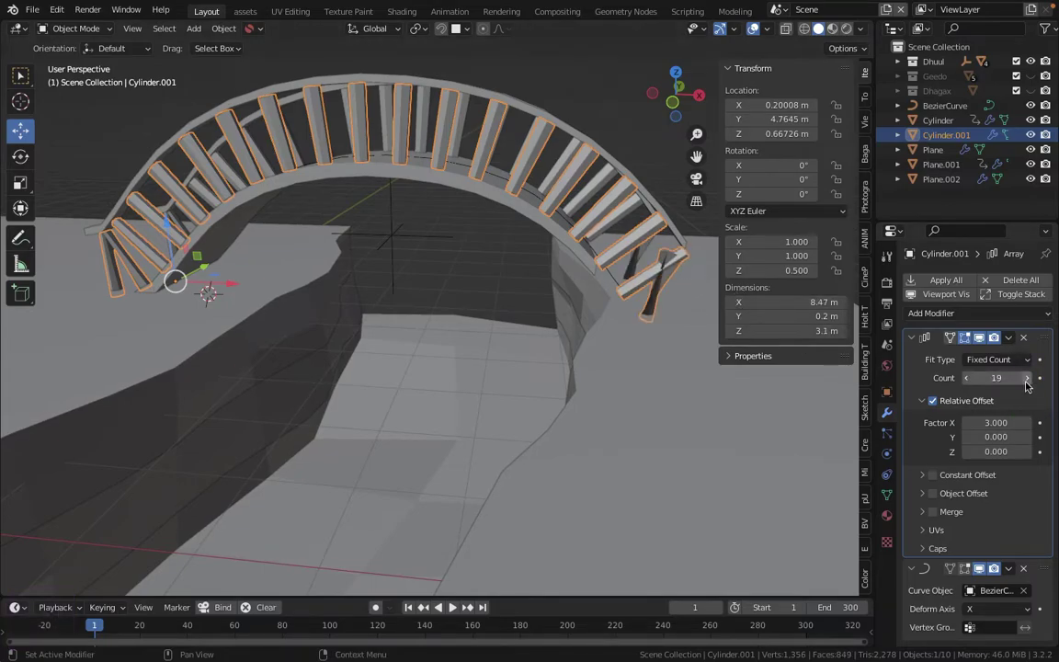
Step: Increase the Array count of the bridge deck so it extends along the taller arch
left_click(584, 260)
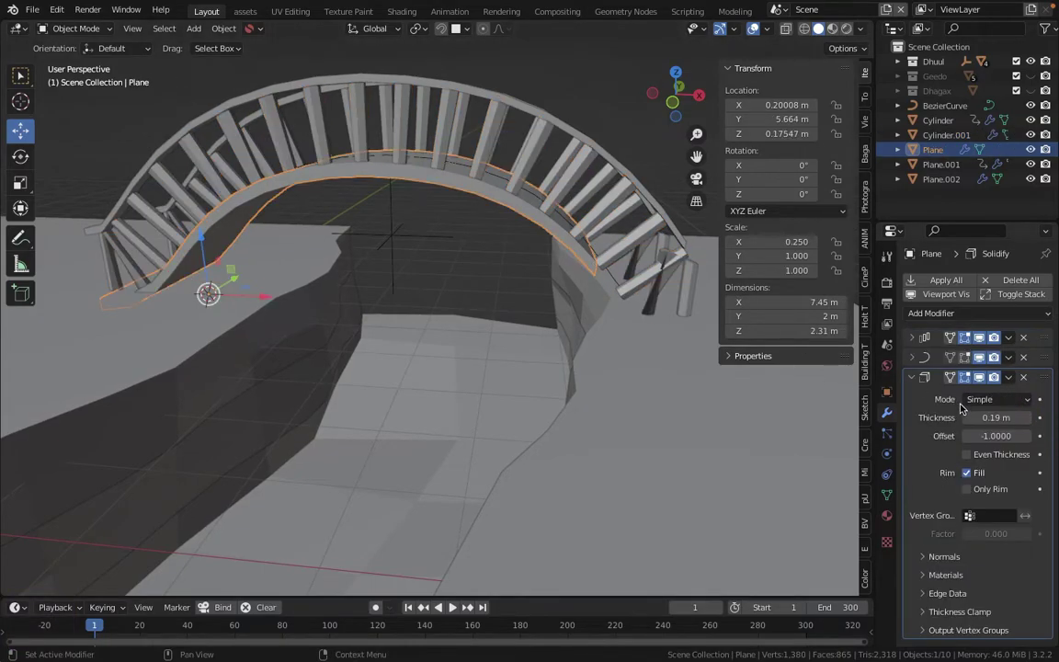
left_click(911, 338)
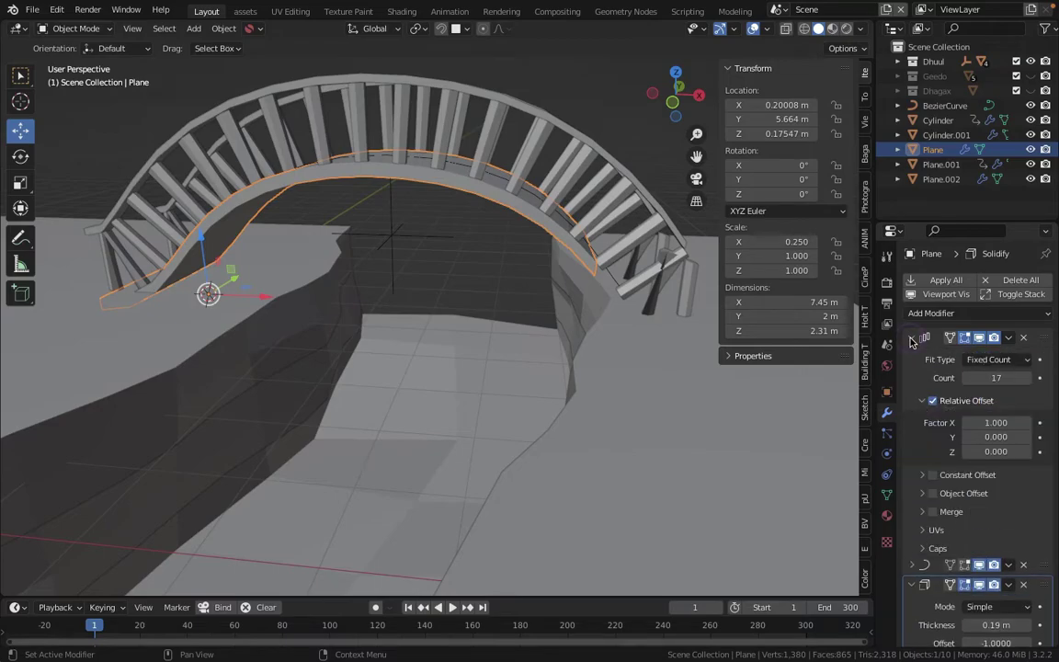
left_click(1027, 378)
left_click(1026, 378)
left_click(1027, 378)
left_click(1027, 378)
Step: Undo the taller-arch changes, save the file and select the Bezier curve
middle_click_drag(559, 350, 399, 279)
left_click(443, 274)
key("super+s")
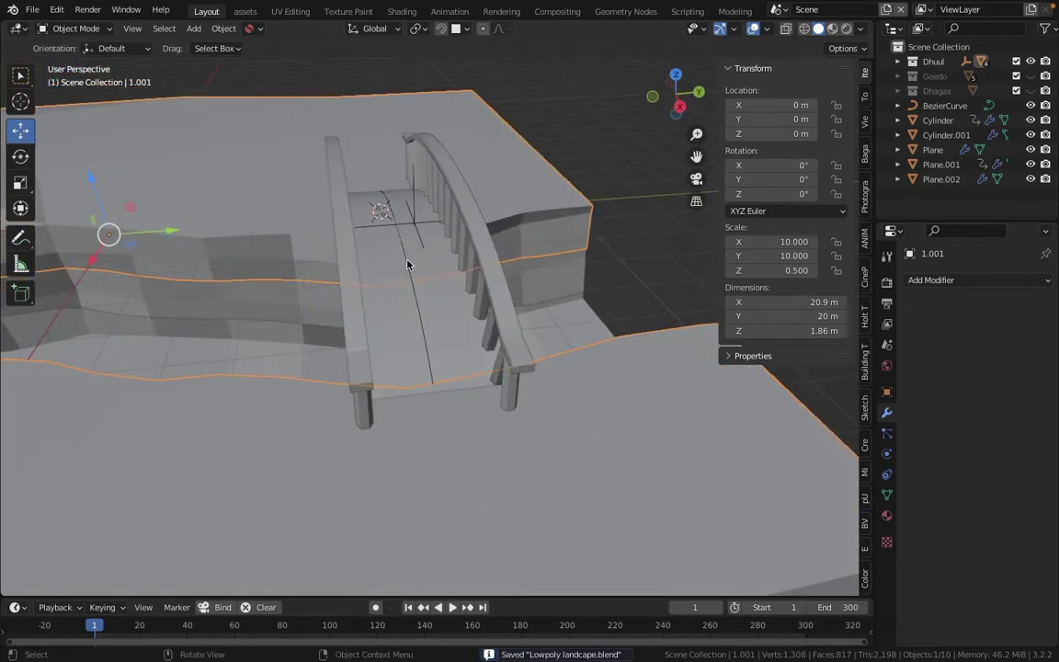
left_click(408, 265)
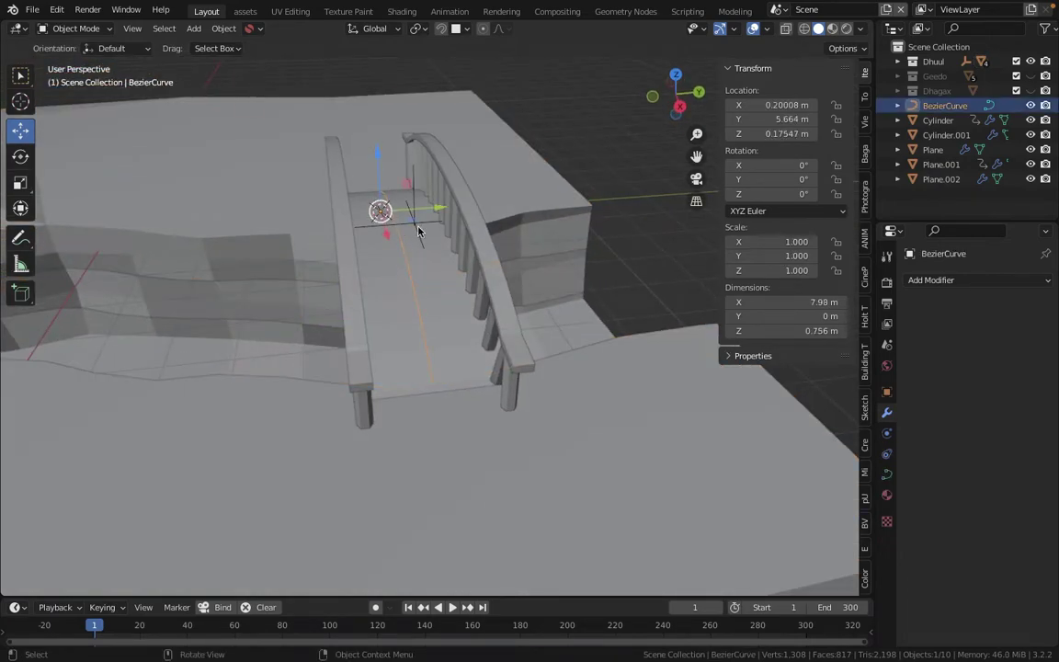